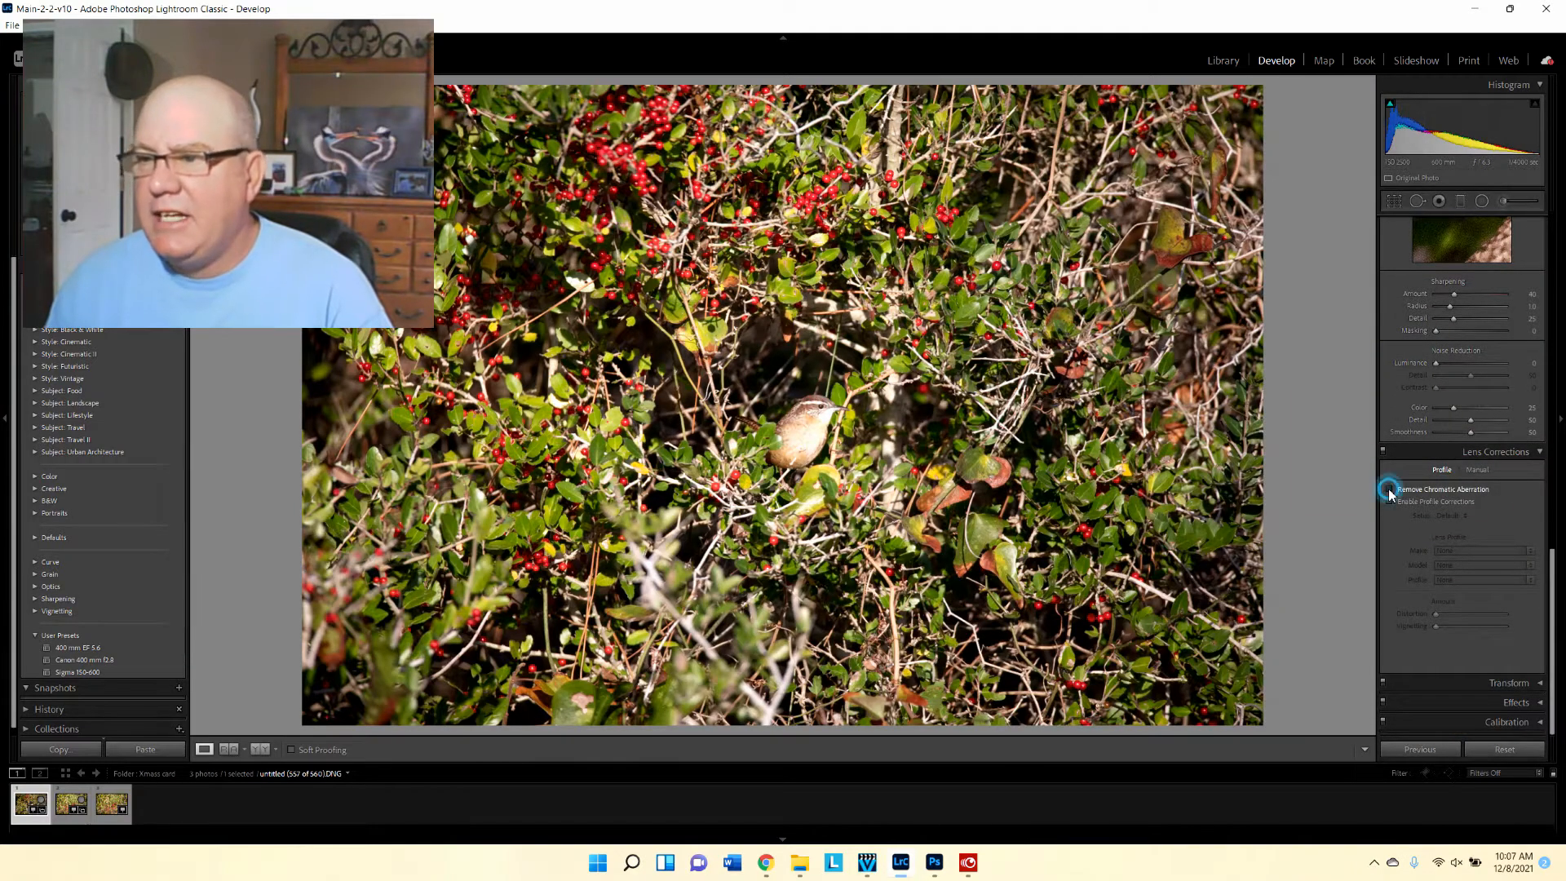
# Enable chromatic aberration removal and profile corrections for the bird photo, choosing Sigma as the lens make.
pyautogui.click(1389, 488)
pyautogui.click(1391, 501)
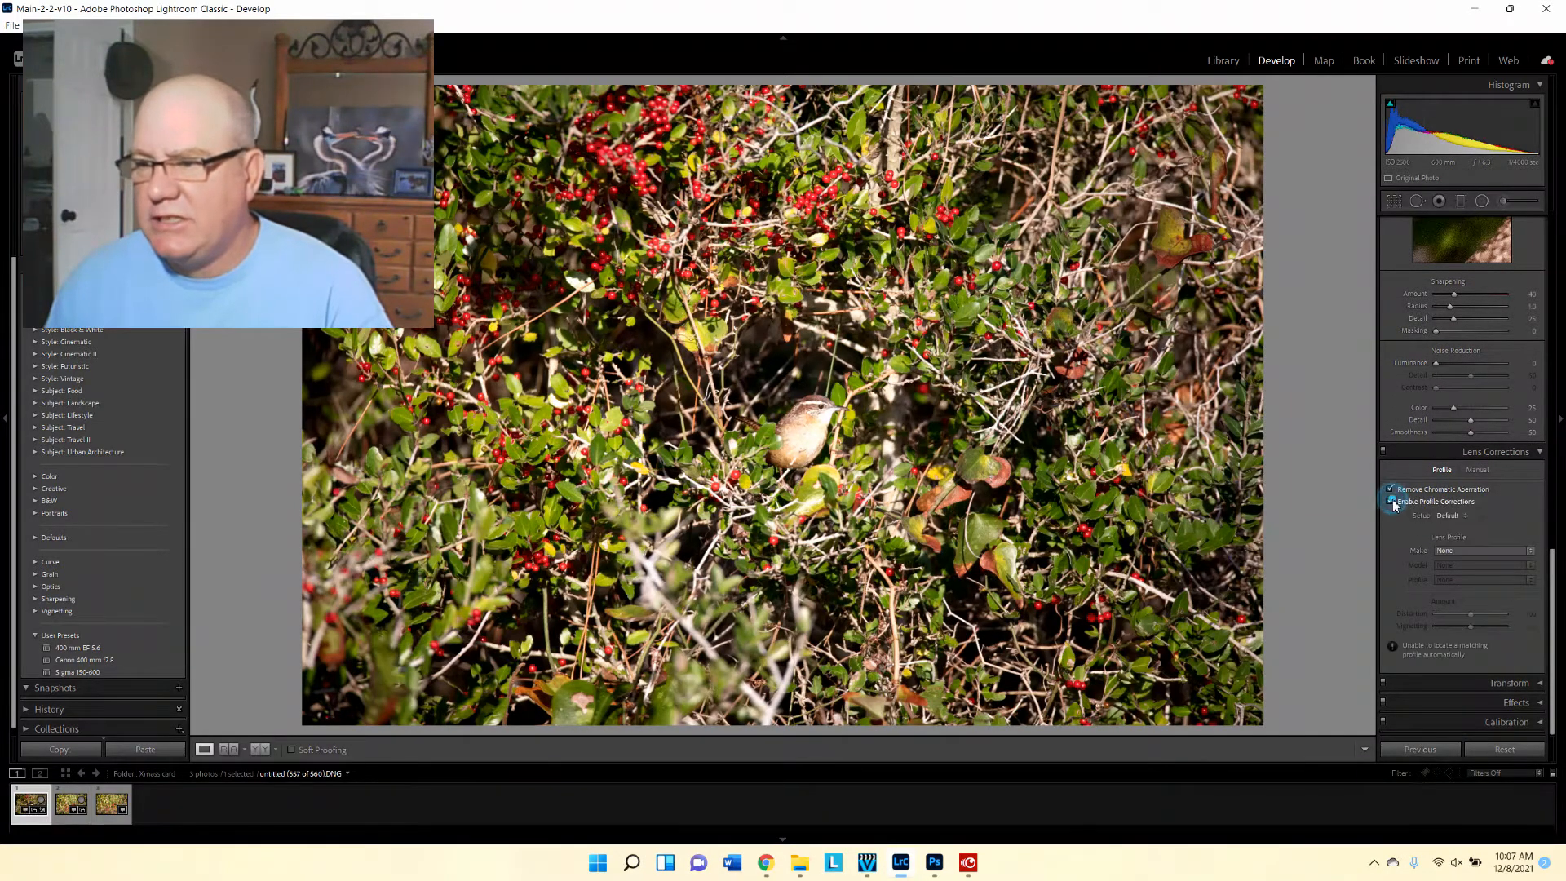
pyautogui.click(1527, 553)
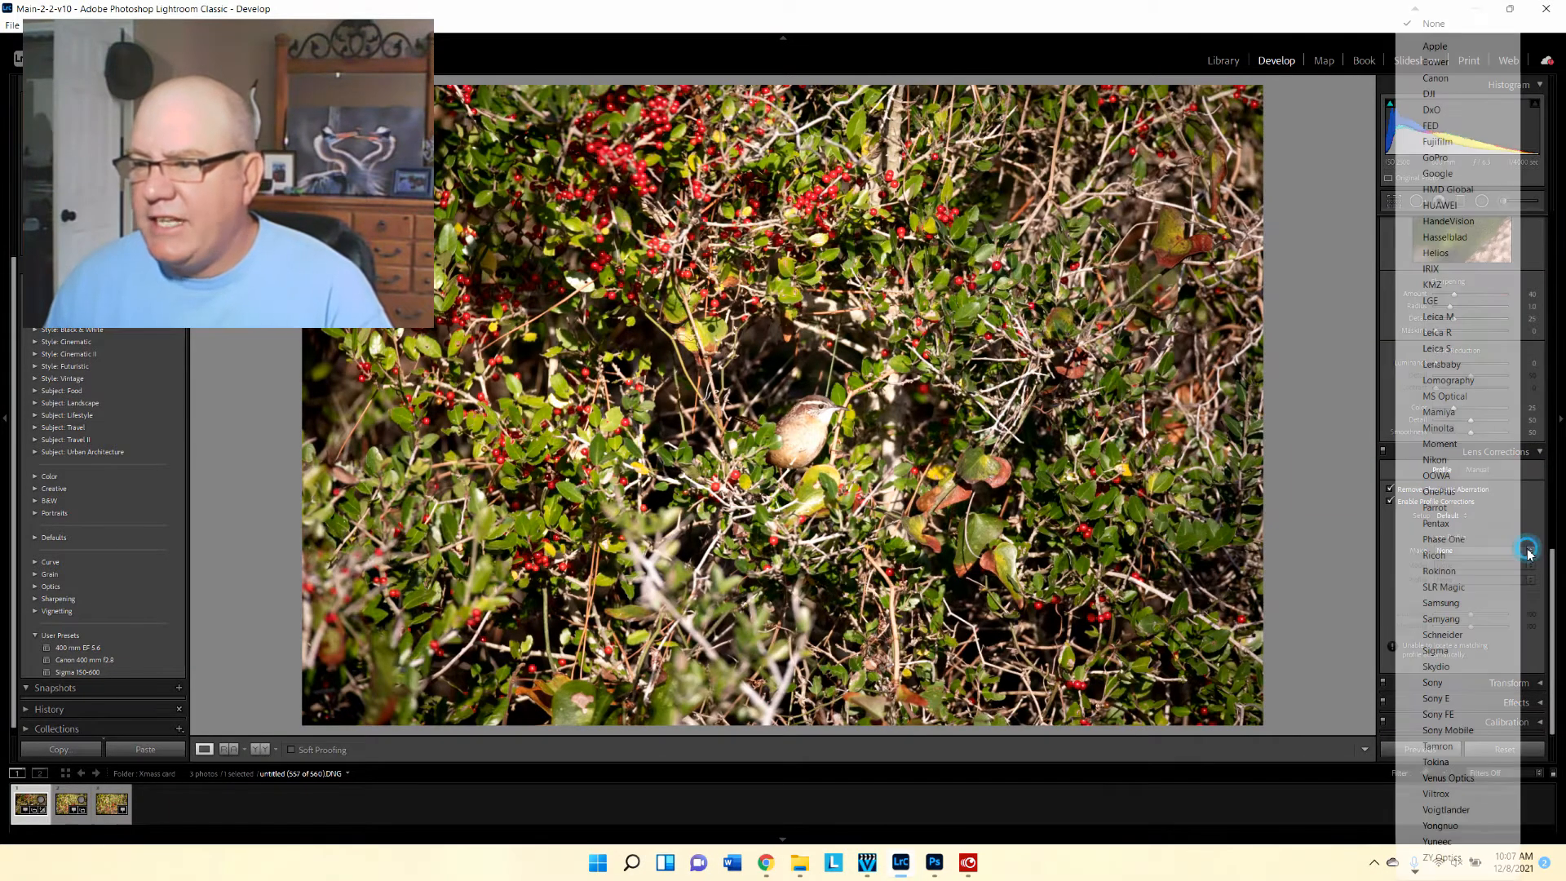
pyautogui.click(1465, 650)
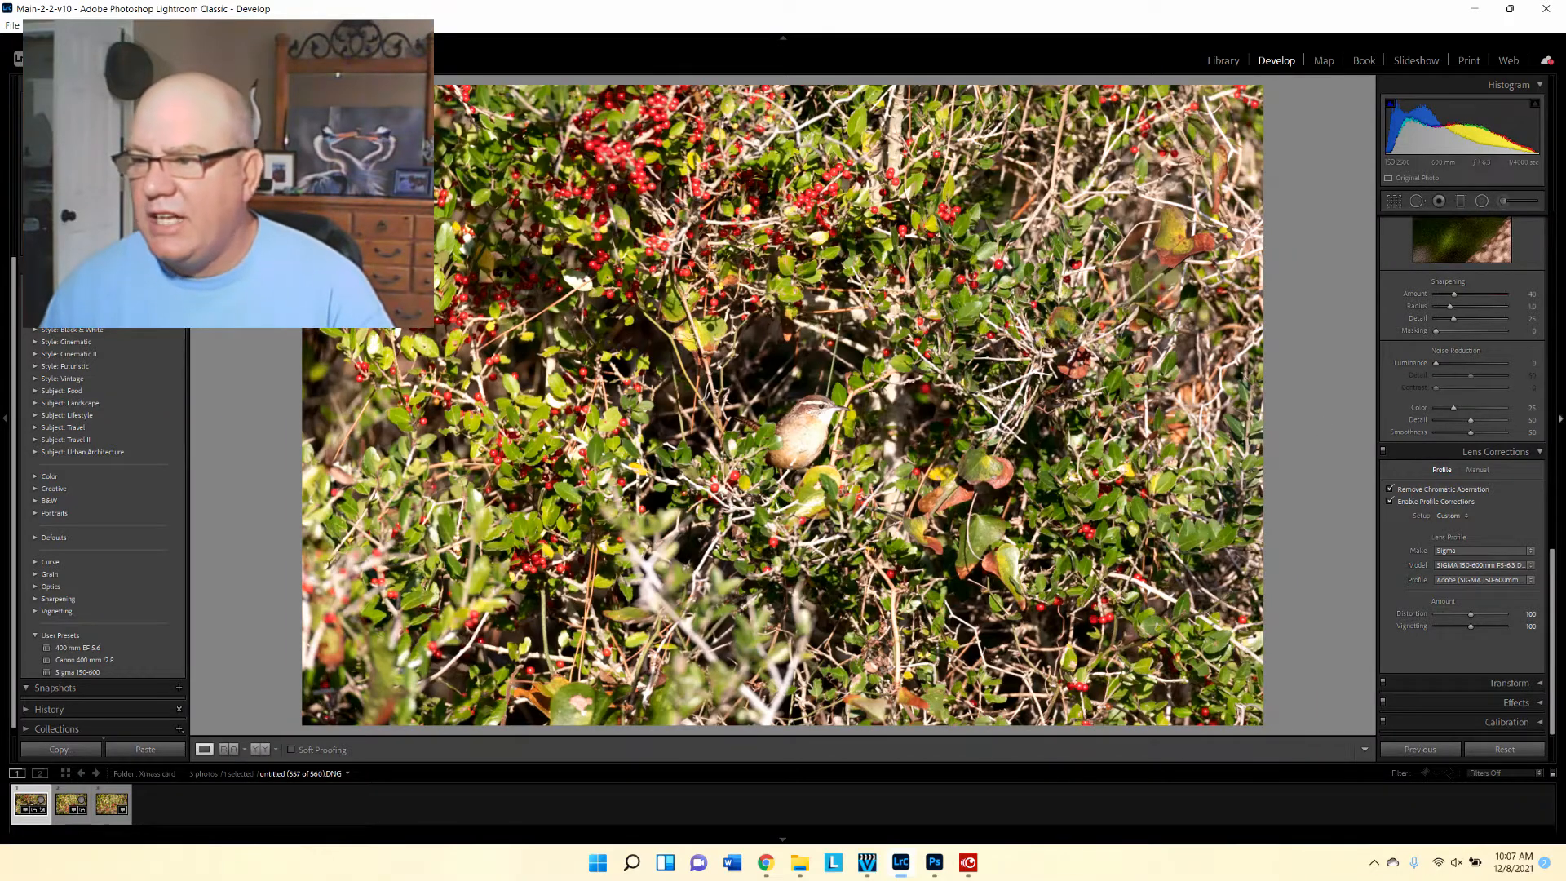
# Crop the photo tightly around the bird in portrait orientation using the 4 x 5 / 8 x 10 aspect ratio.
pyautogui.moveTo(1552, 661); pyautogui.dragTo(1553, 321)
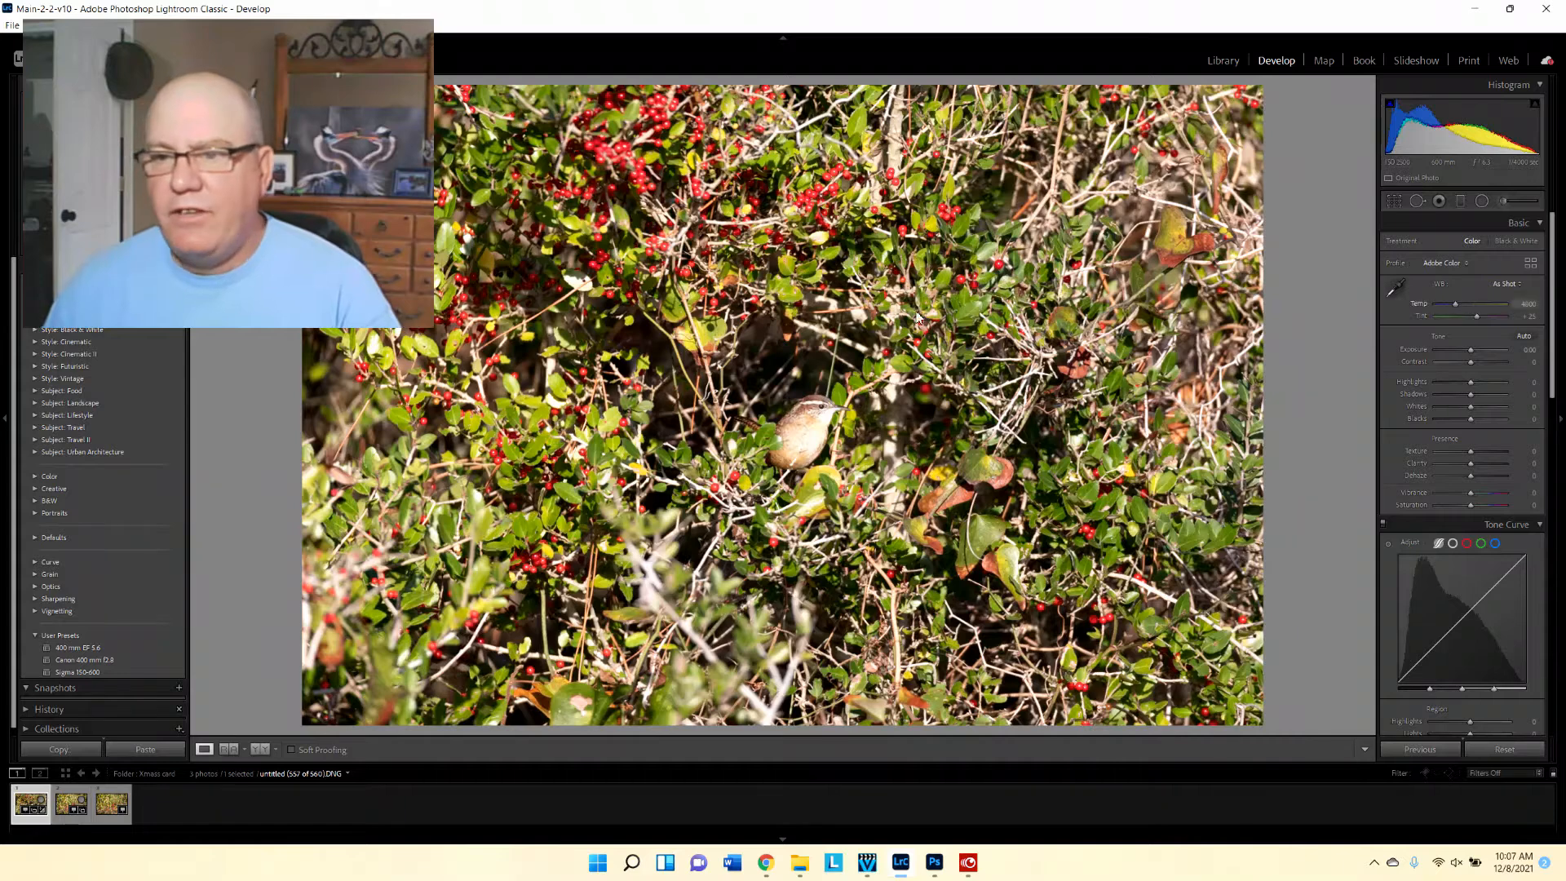
pyautogui.click(1394, 202)
pyautogui.click(1513, 244)
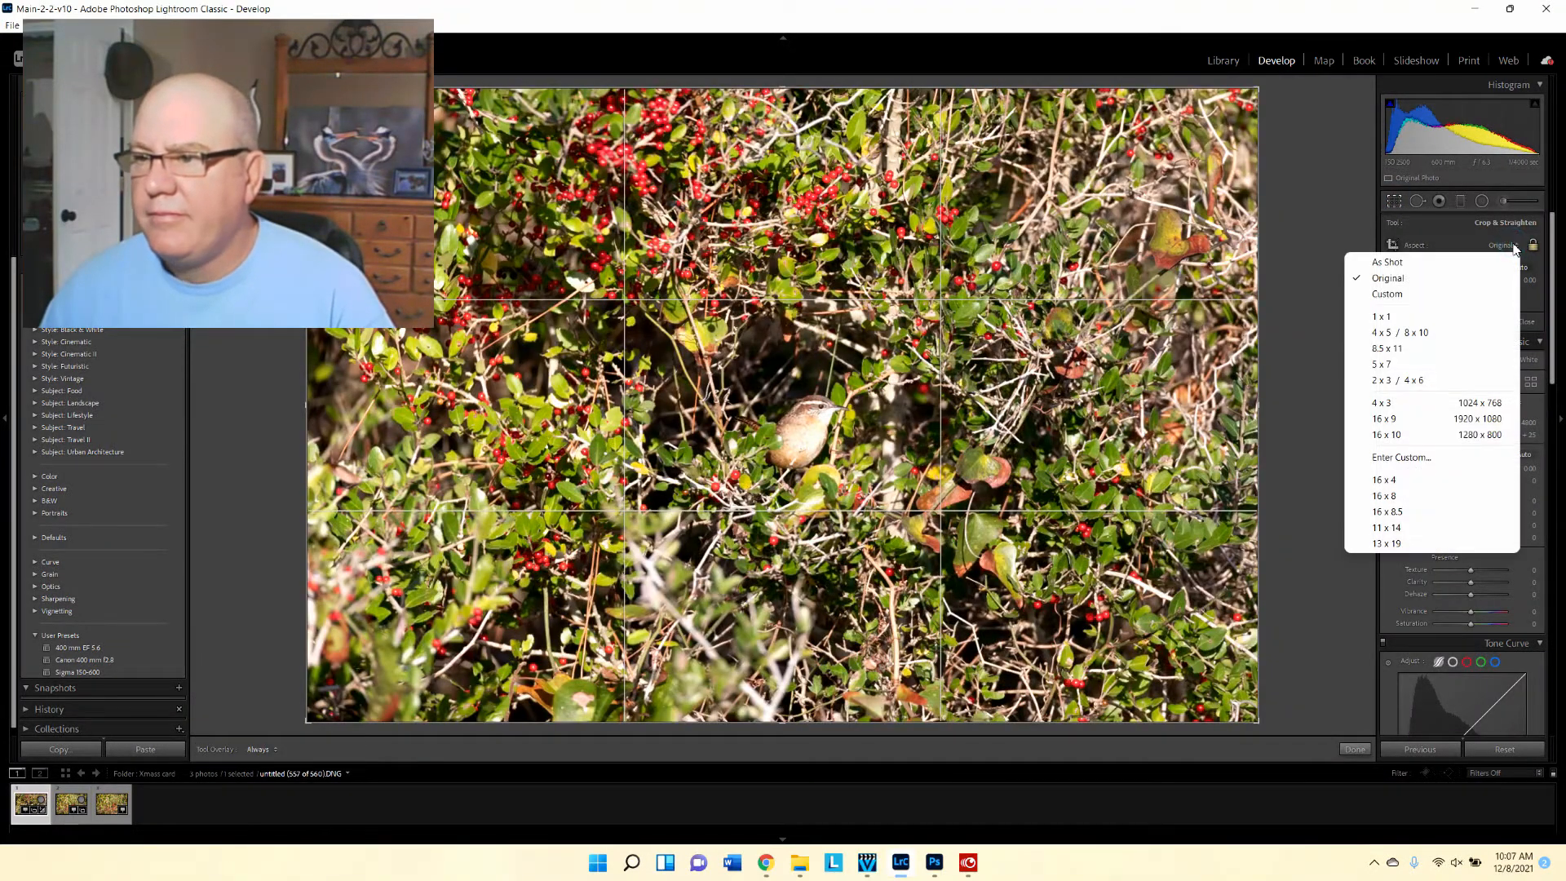
pyautogui.click(1443, 334)
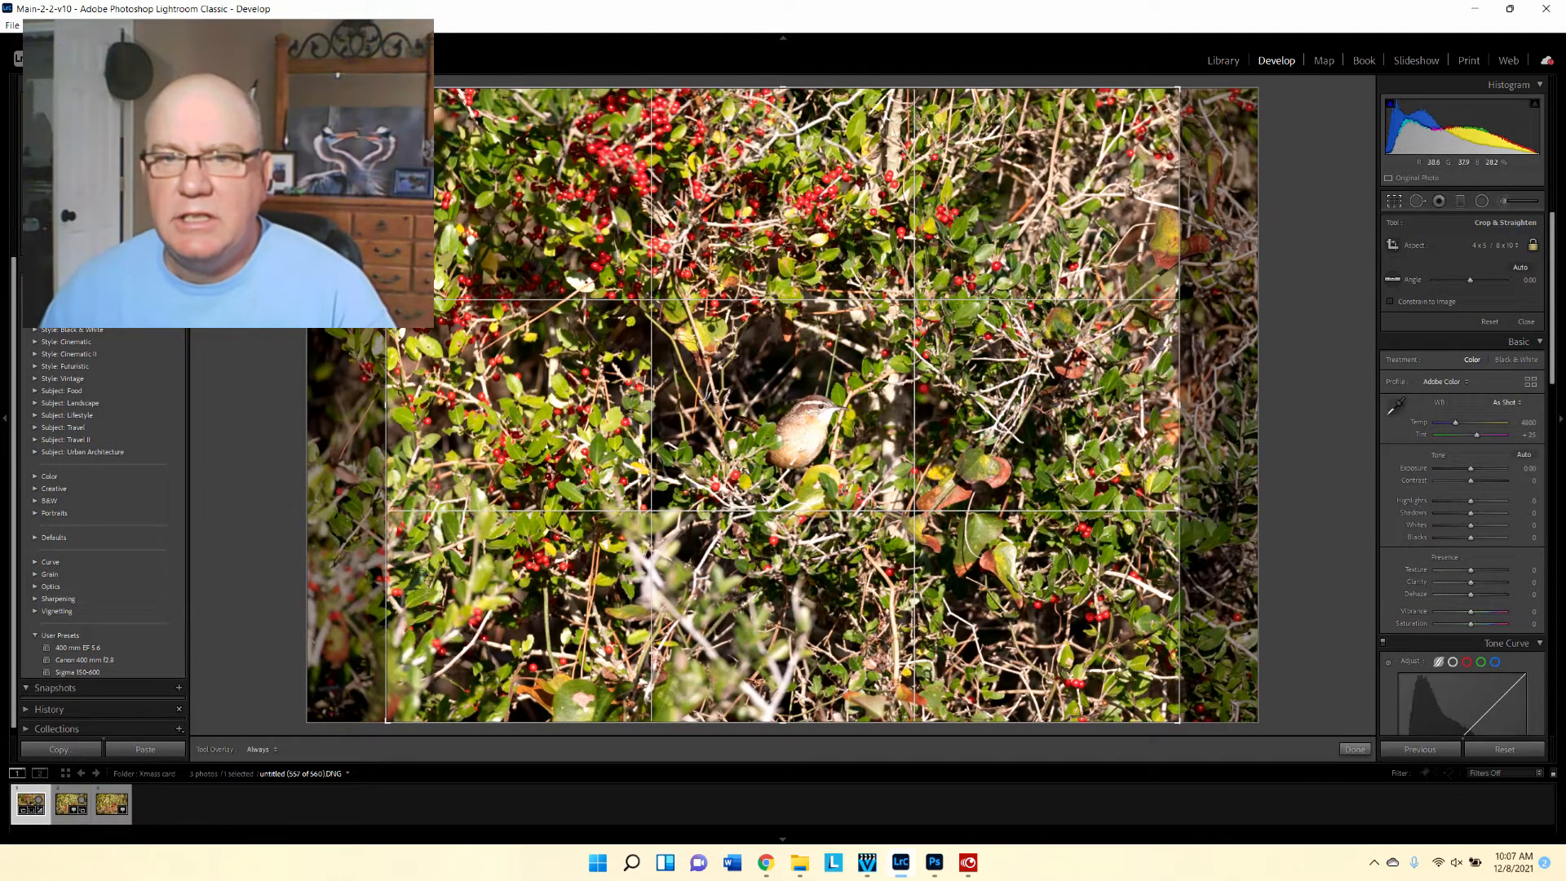
pyautogui.moveTo(386, 88); pyautogui.dragTo(571, 179)
pyautogui.moveTo(829, 261); pyautogui.dragTo(1057, 332)
pyautogui.moveTo(596, 172); pyautogui.dragTo(683, 221)
pyautogui.moveTo(711, 321); pyautogui.dragTo(739, 413)
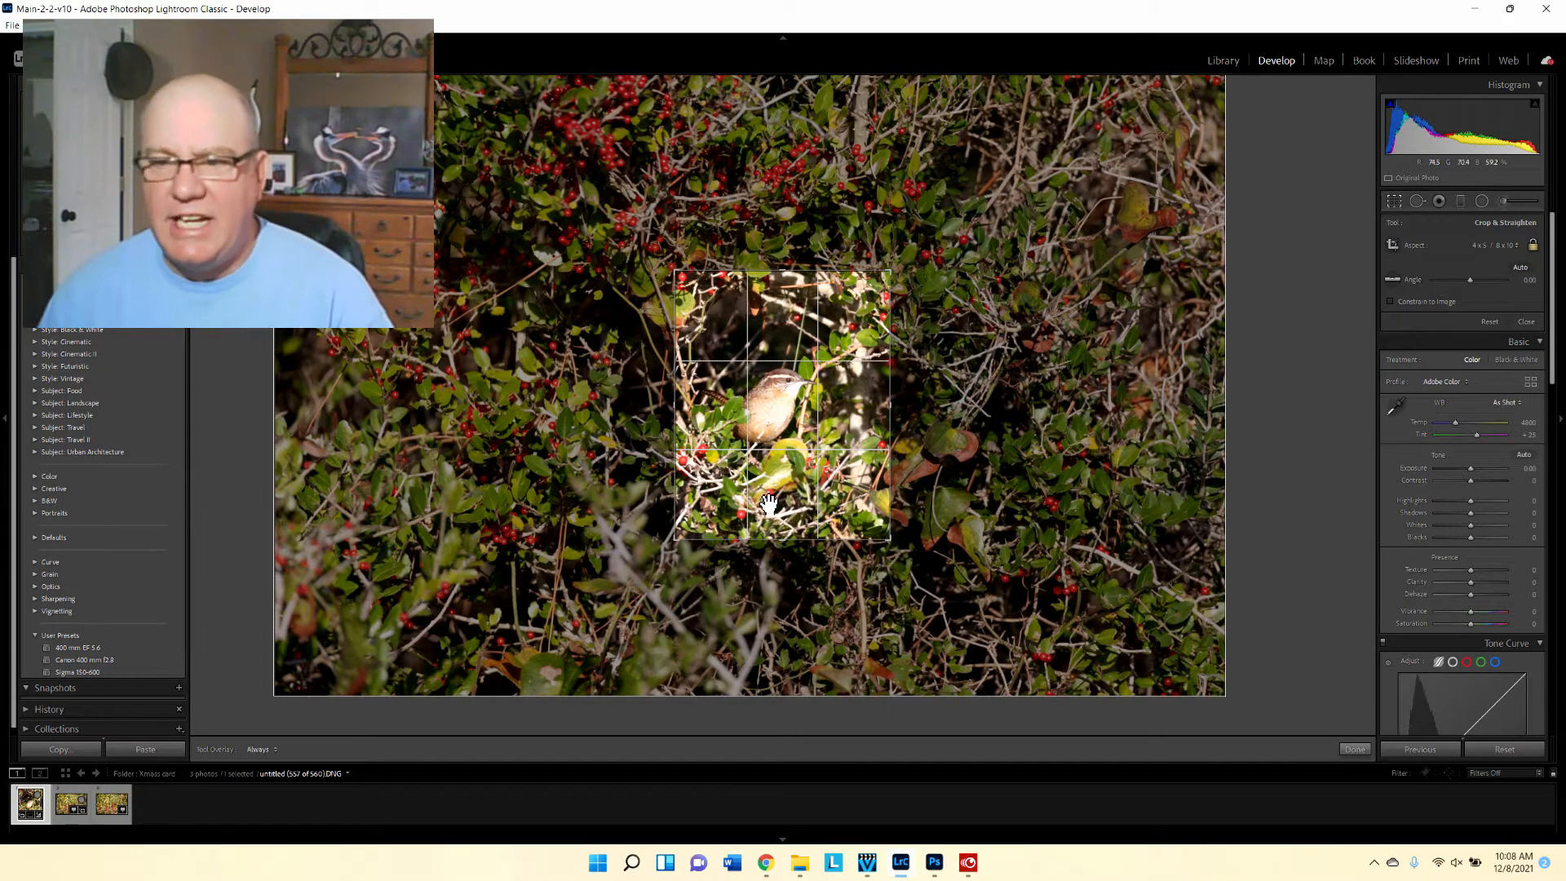
pyautogui.moveTo(754, 438); pyautogui.dragTo(751, 439)
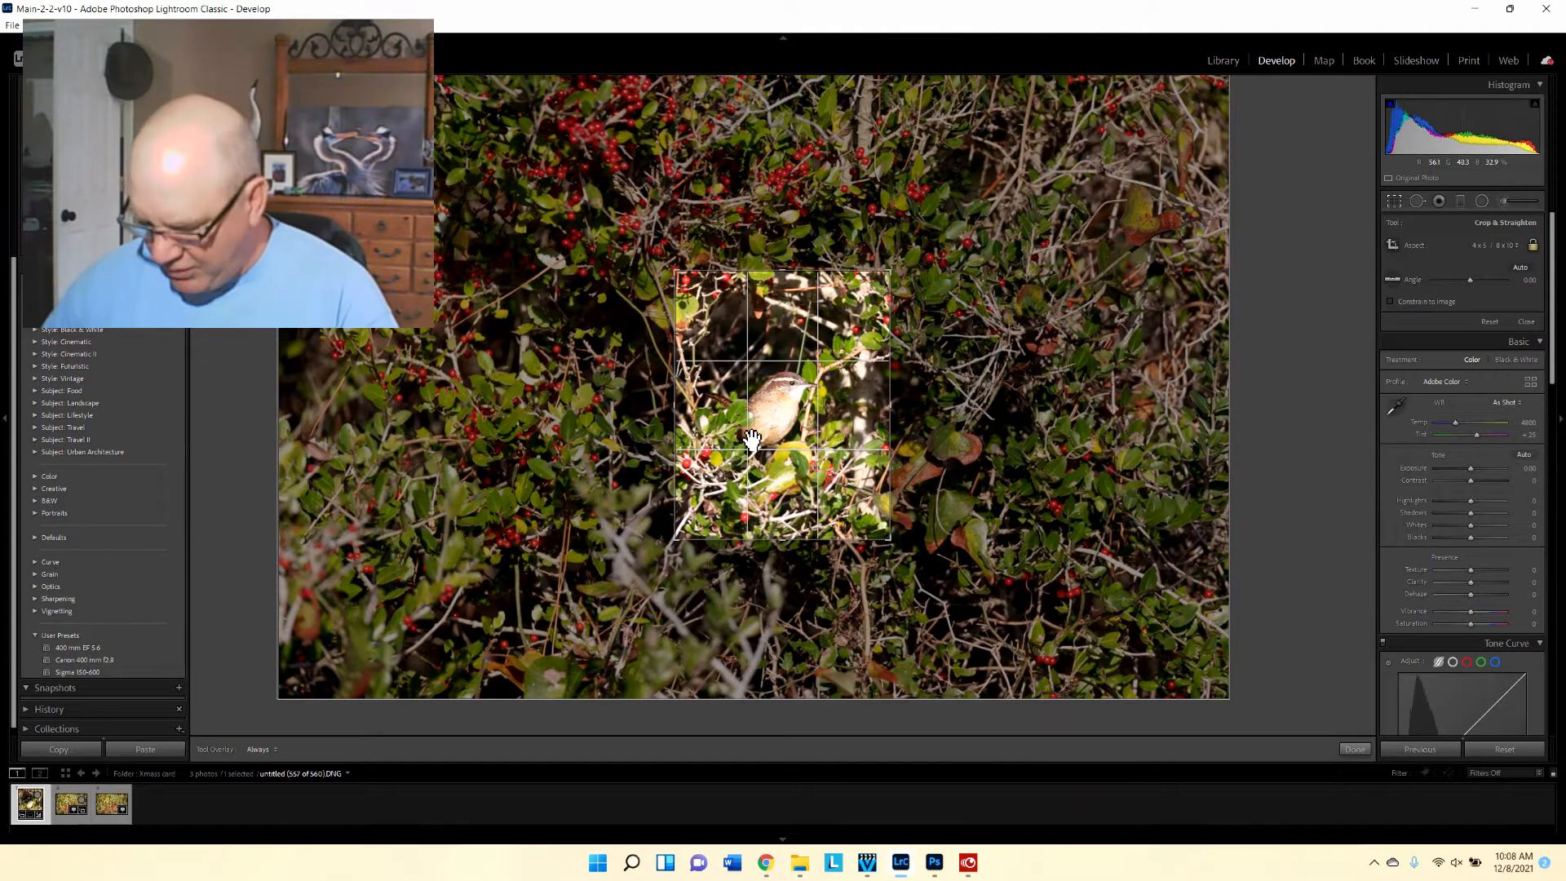
pyautogui.press('Return')
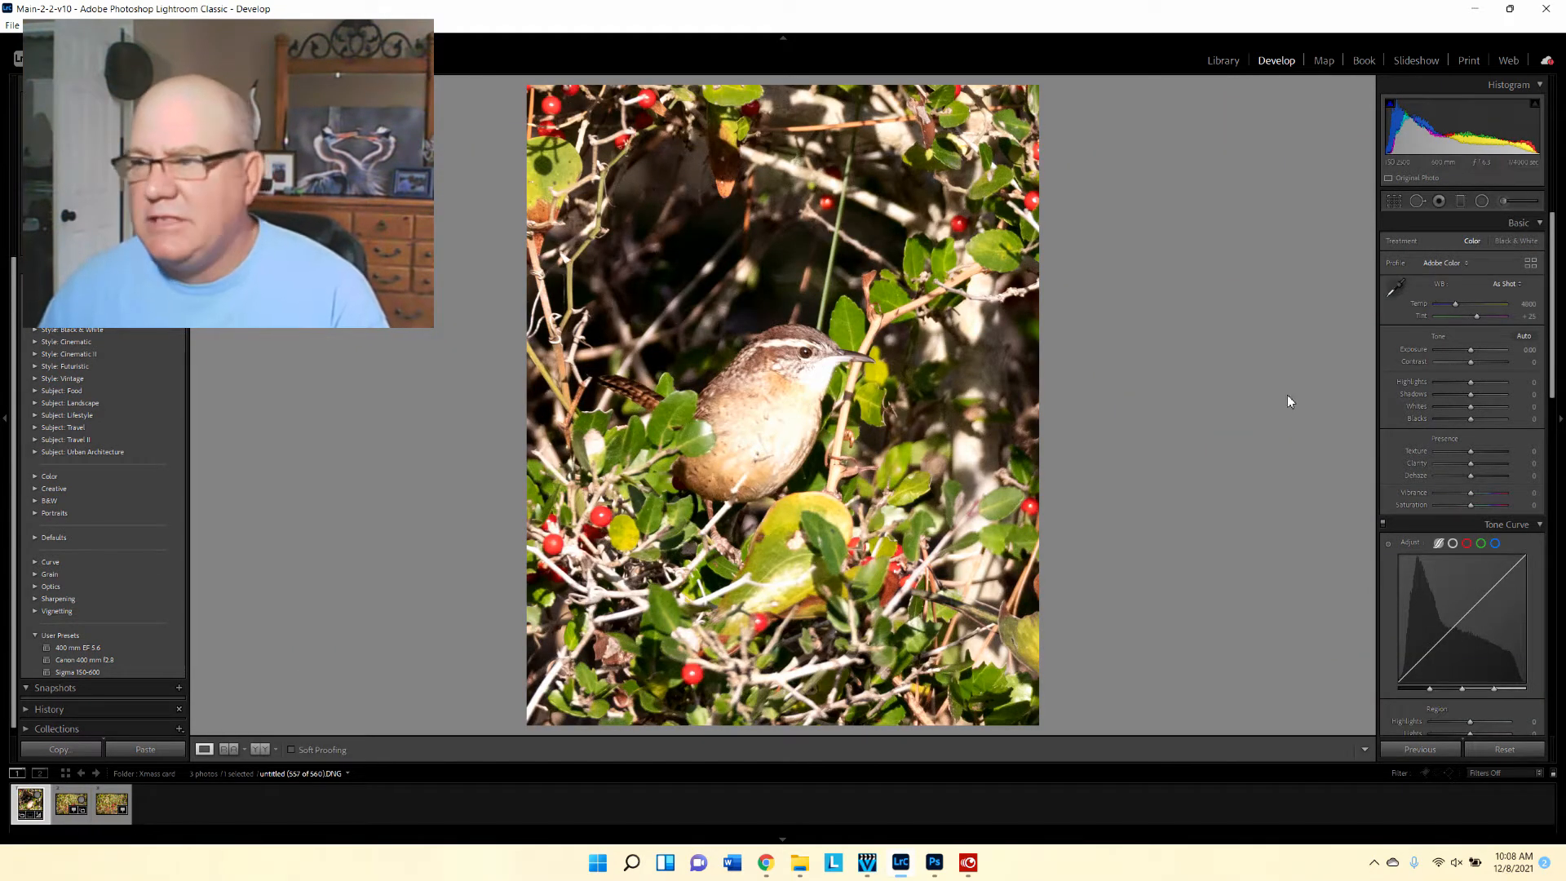
# Raise the exposure slightly and set contrast to +25, highlights to -51 and shadows to -26.
pyautogui.click(1470, 350)
pyautogui.moveTo(1471, 350); pyautogui.dragTo(1466, 349)
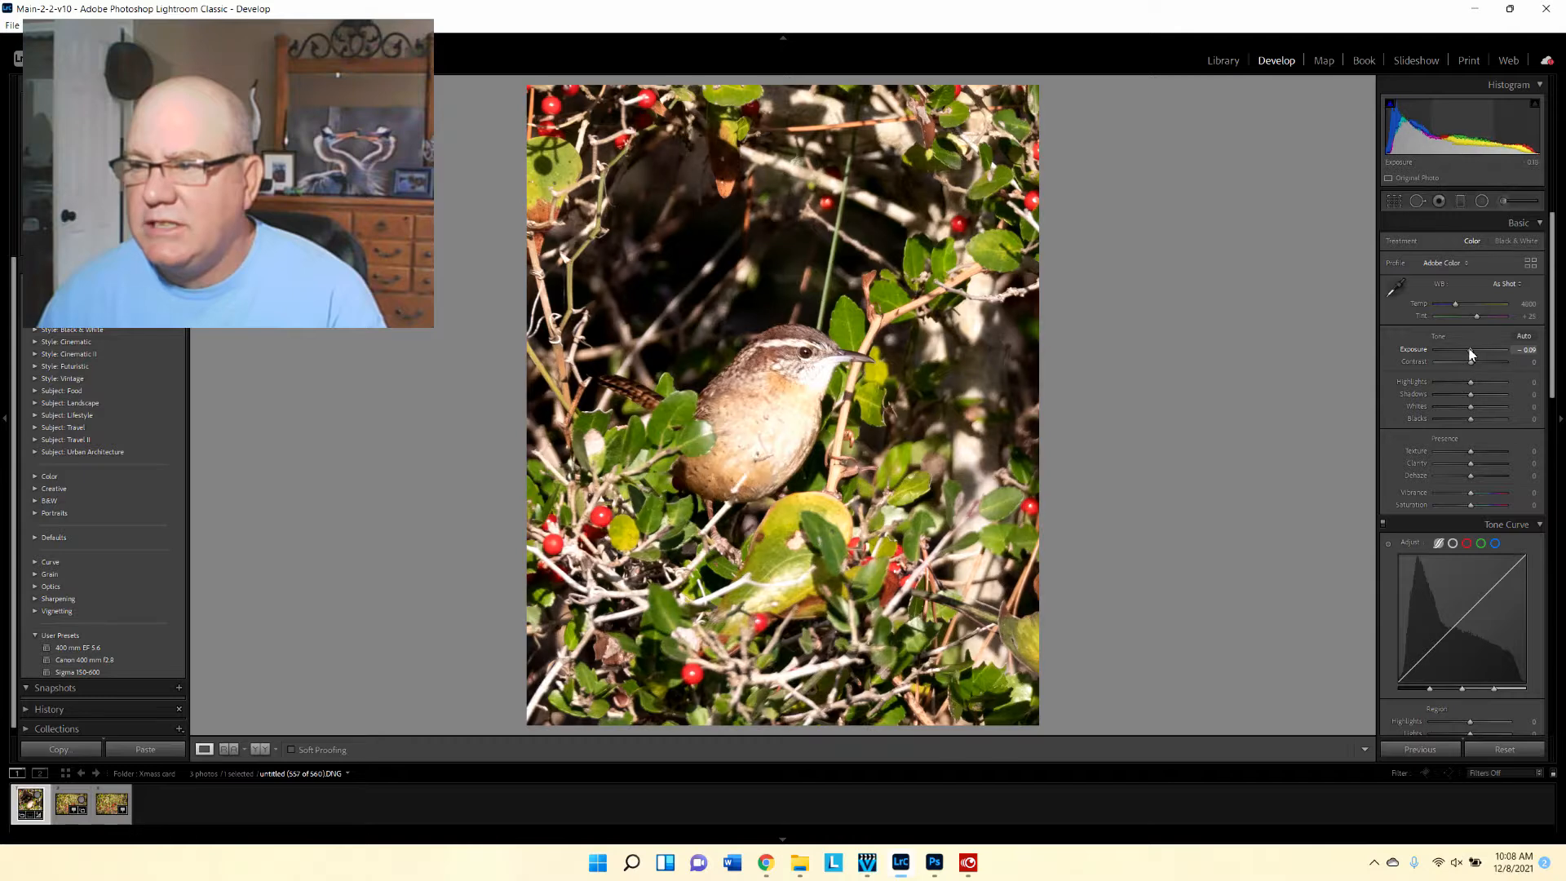
pyautogui.moveTo(1522, 349); pyautogui.dragTo(1549, 359)
pyautogui.press('Return')
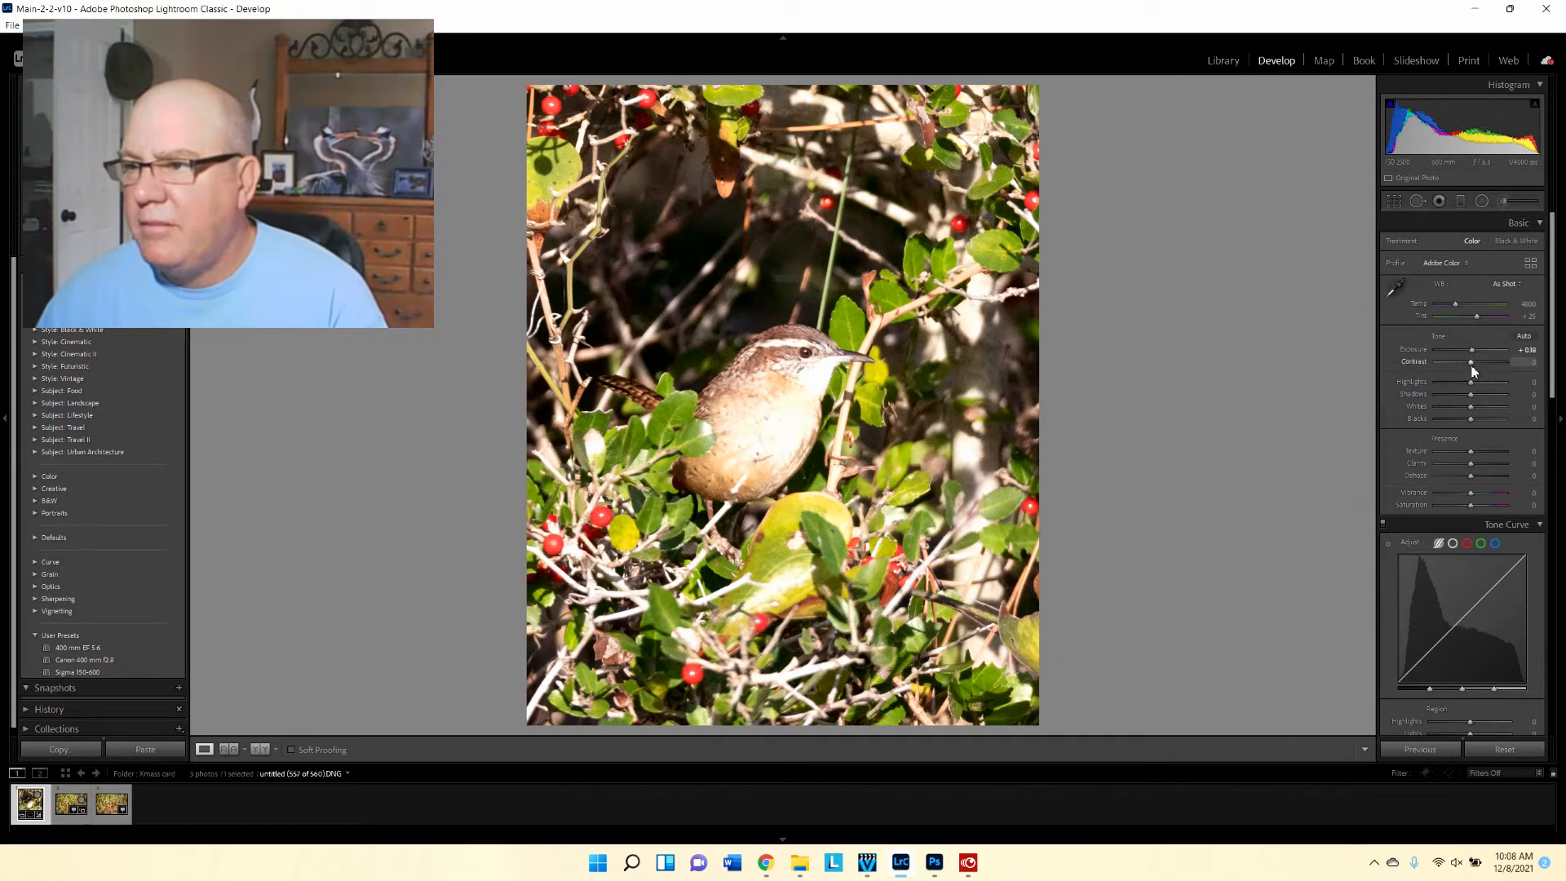
pyautogui.moveTo(1470, 364); pyautogui.dragTo(1464, 399)
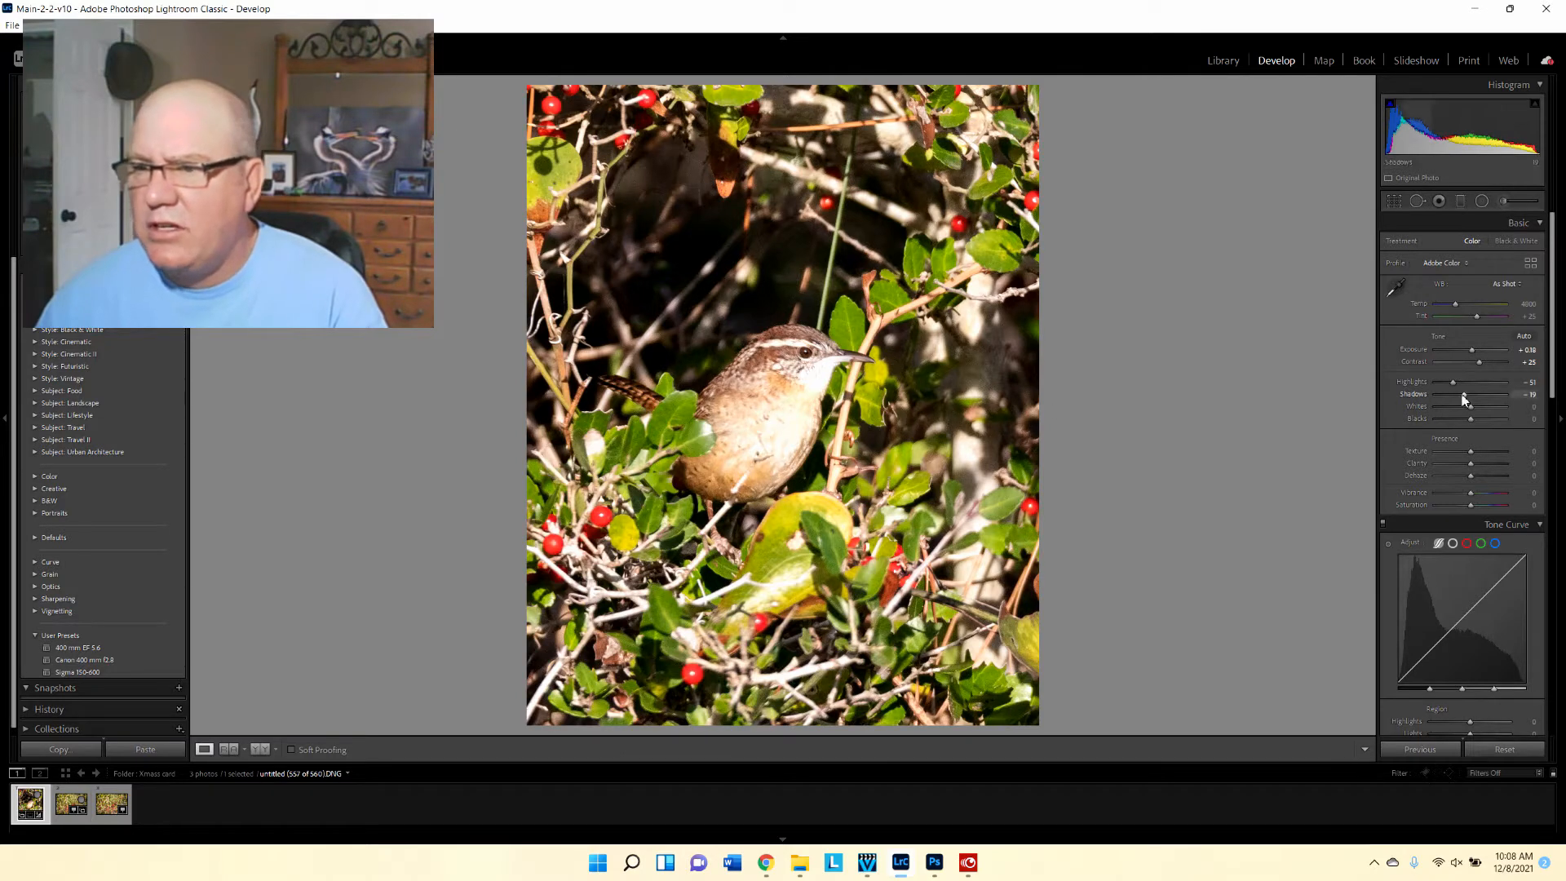
pyautogui.moveTo(1464, 397); pyautogui.dragTo(1461, 401)
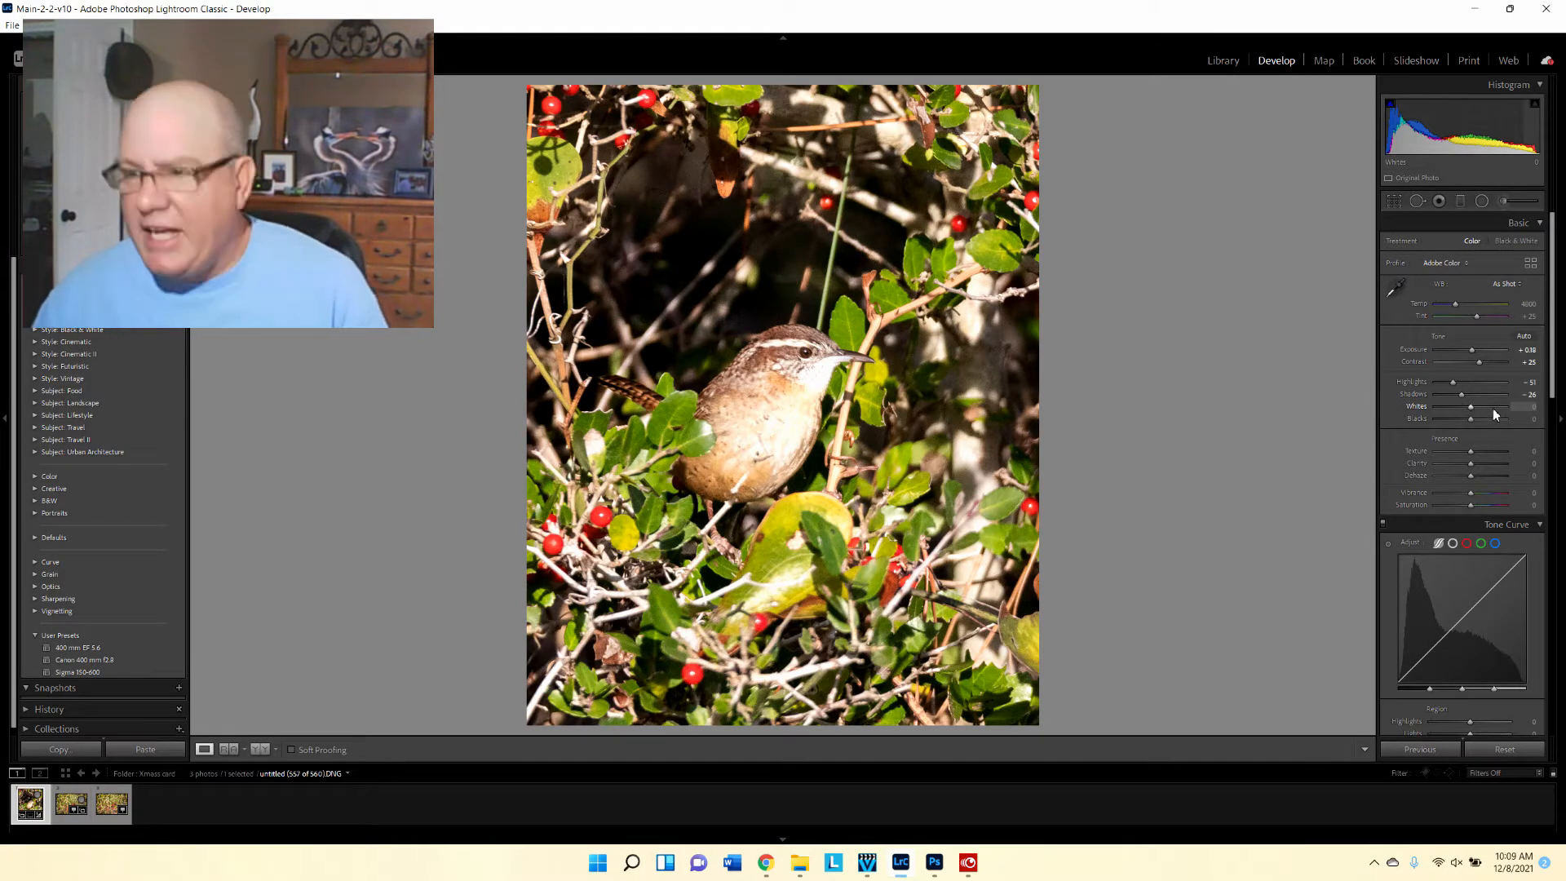
# Use the clipping preview to set whites to +5 and blacks to -26.
pyautogui.press('alt')
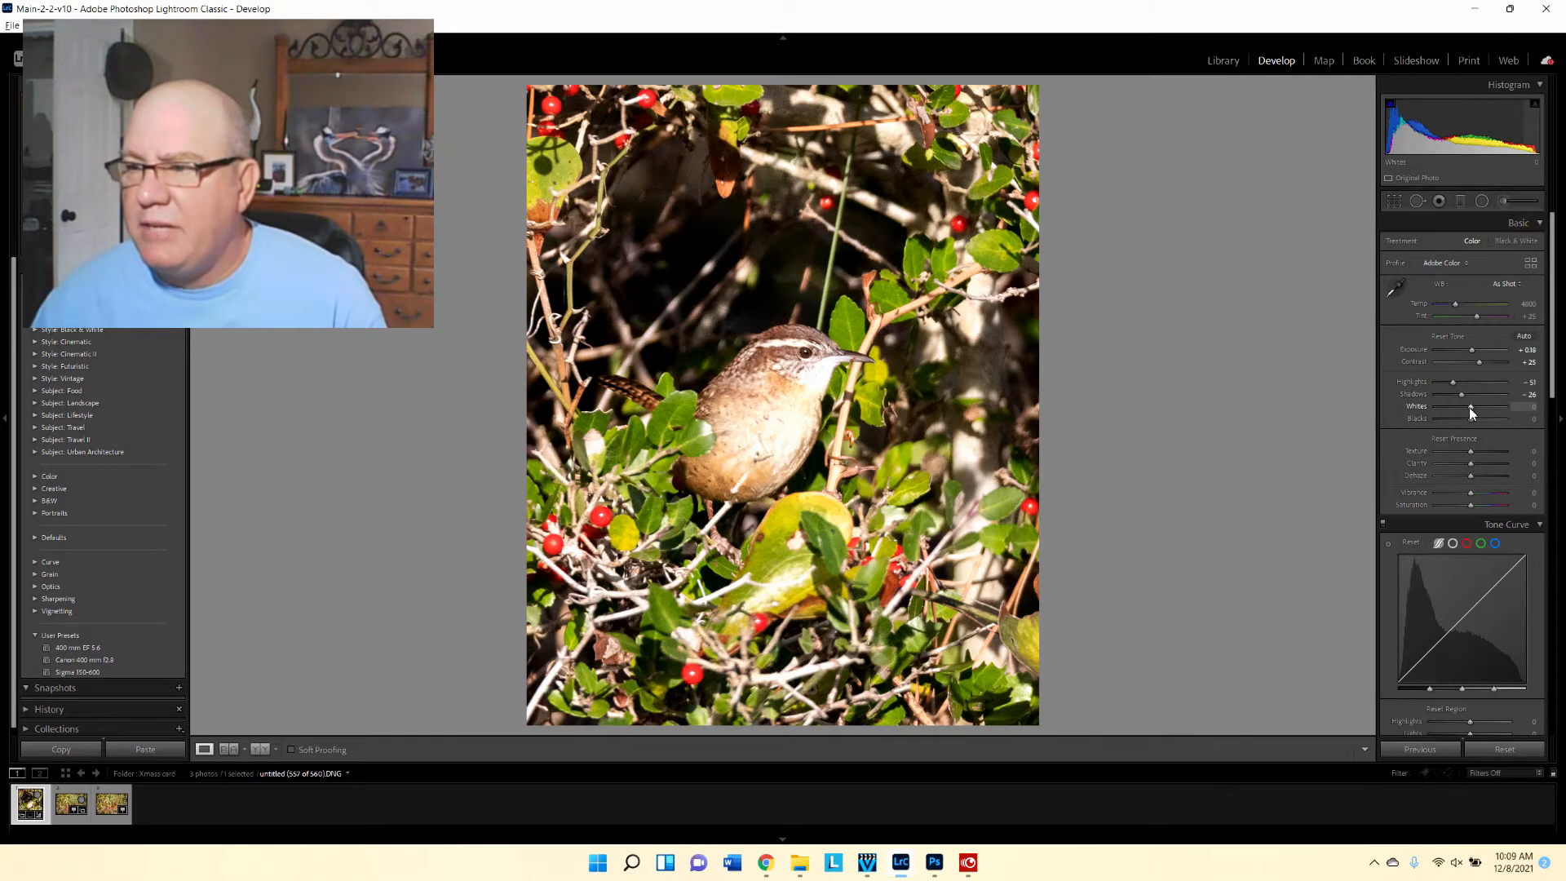
pyautogui.keyDown('alt'); pyautogui.click(1470, 408); pyautogui.keyUp('alt')
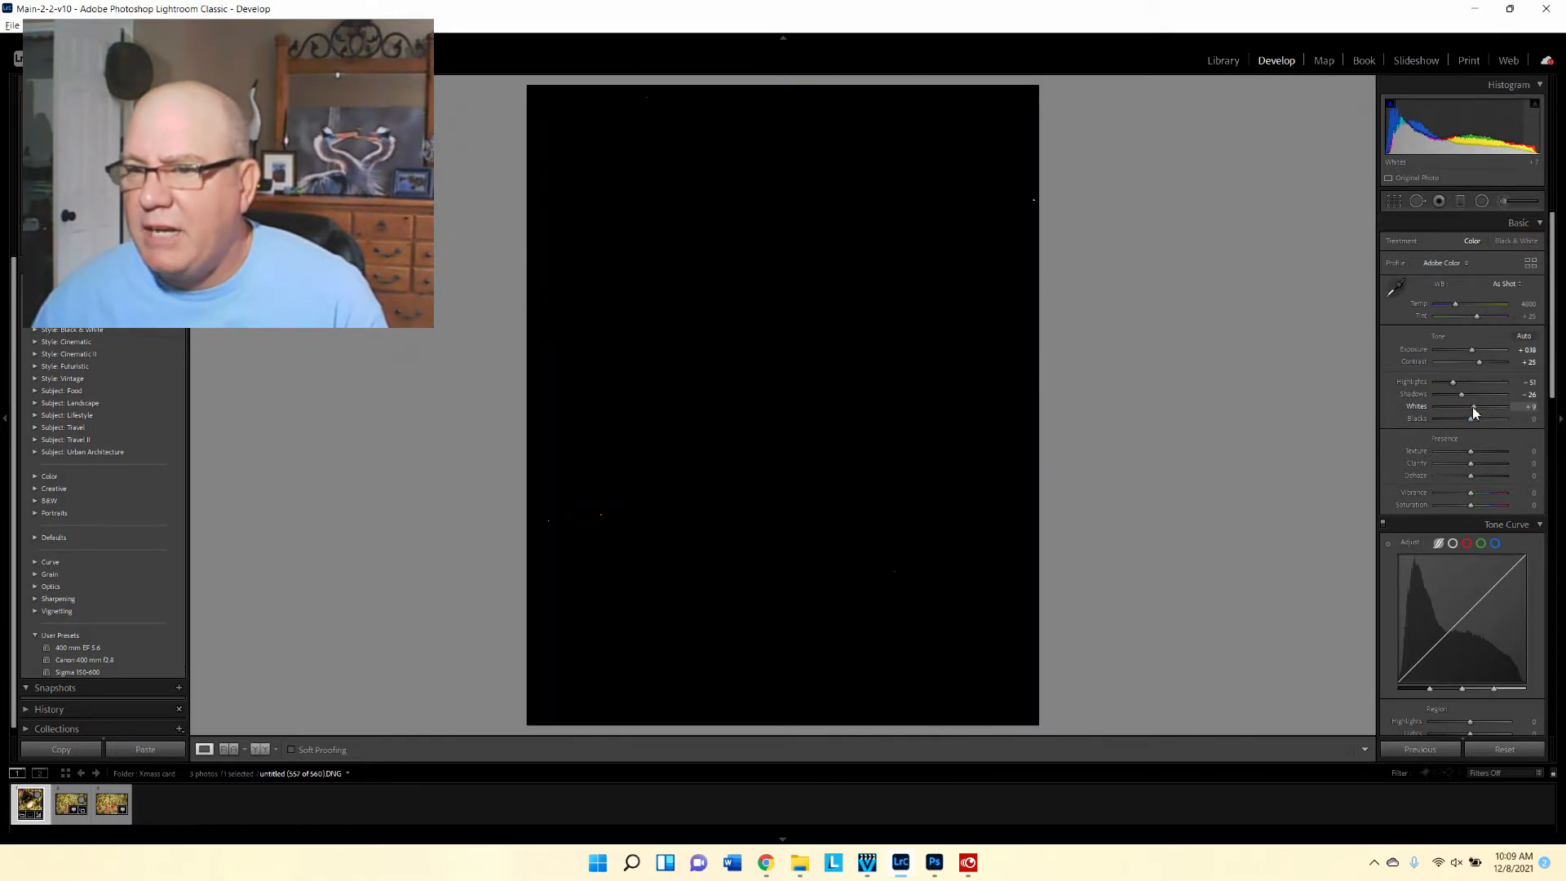
pyautogui.moveTo(1476, 406); pyautogui.dragTo(1470, 416)
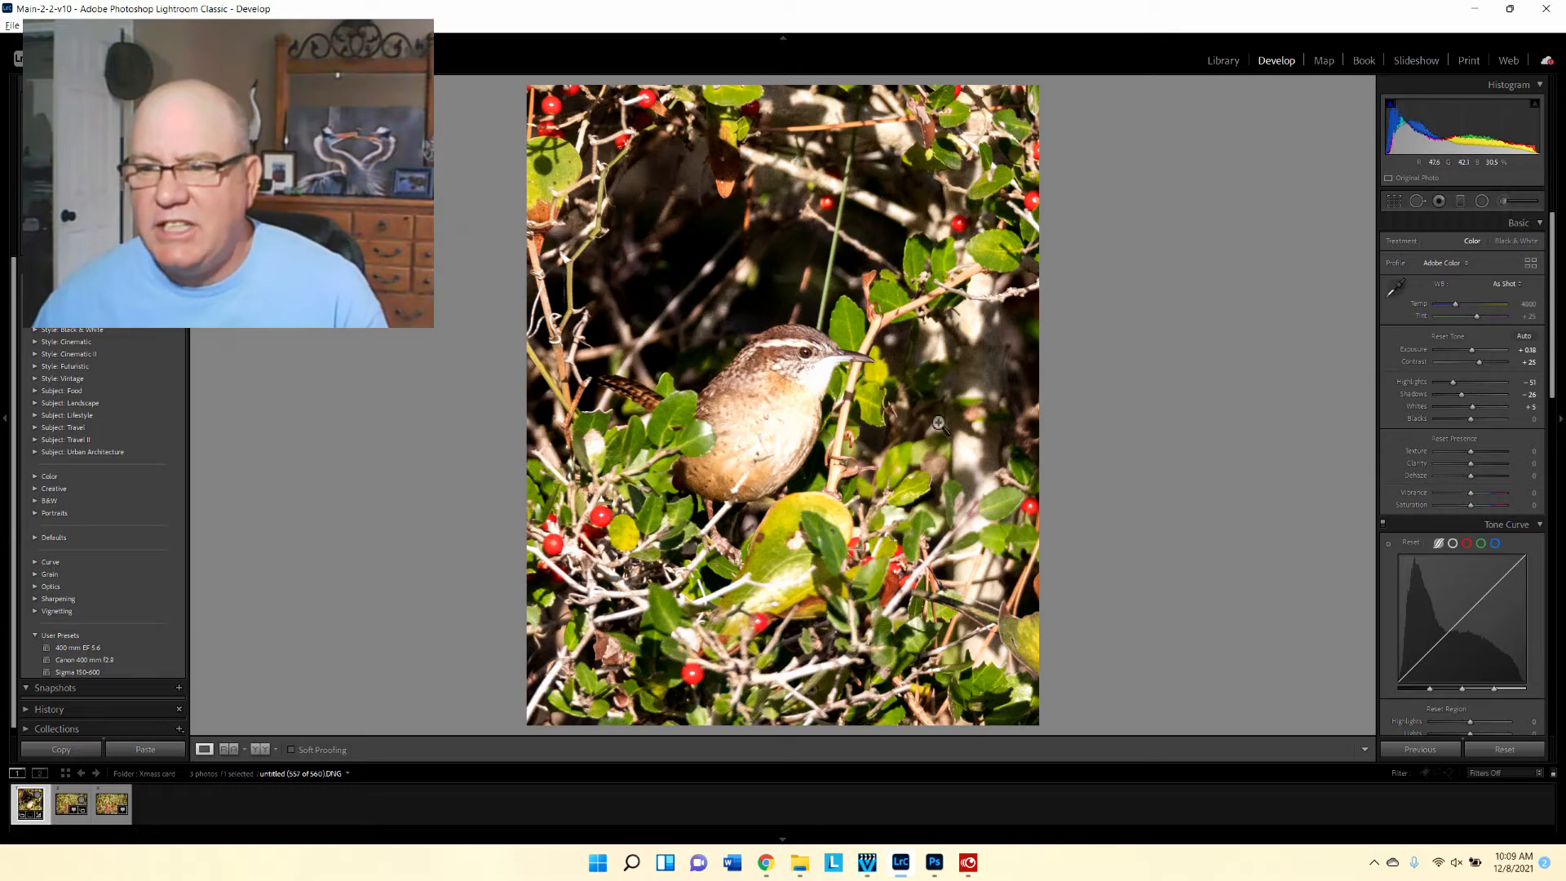
pyautogui.keyDown('alt'); pyautogui.click(1472, 419); pyautogui.keyUp('alt')
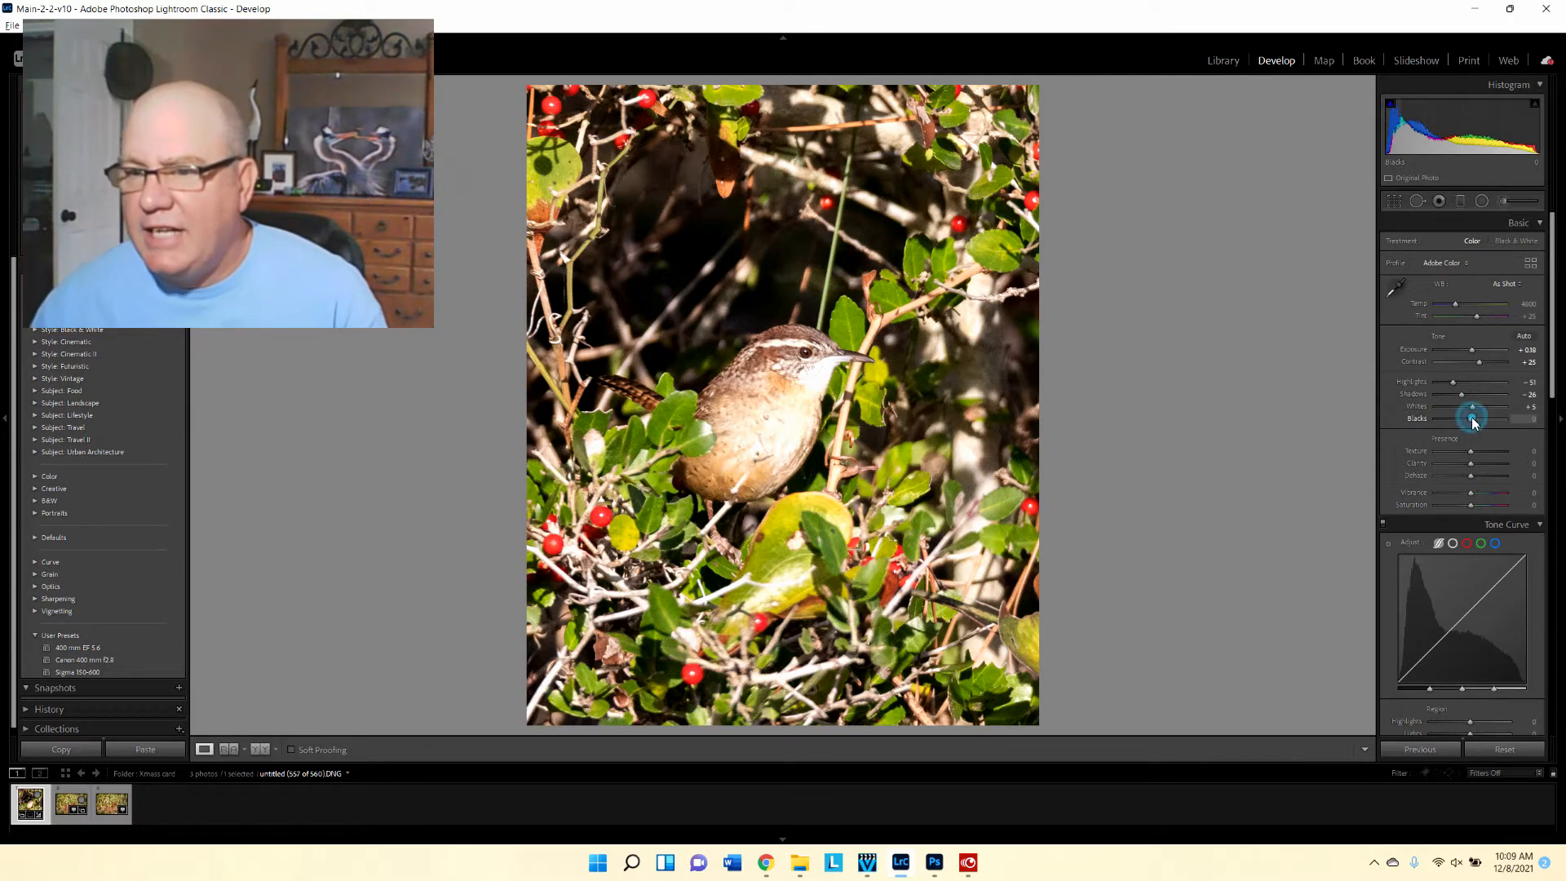
pyautogui.moveTo(1470, 418); pyautogui.dragTo(1464, 422)
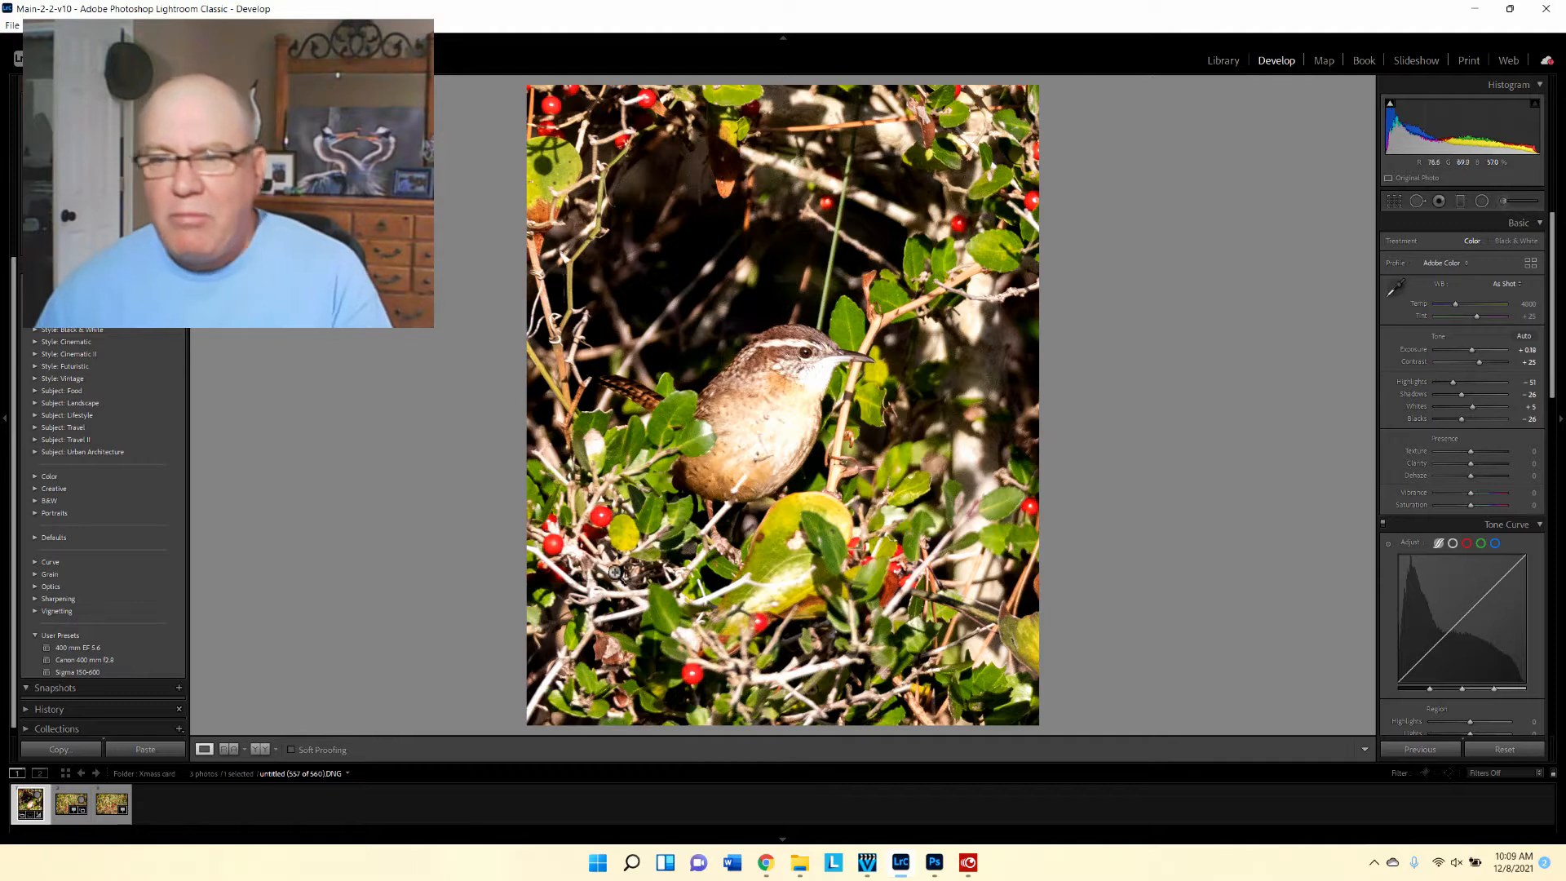
# Compare the before and after versions of the bird up close and return to the single full view.
pyautogui.click(259, 750)
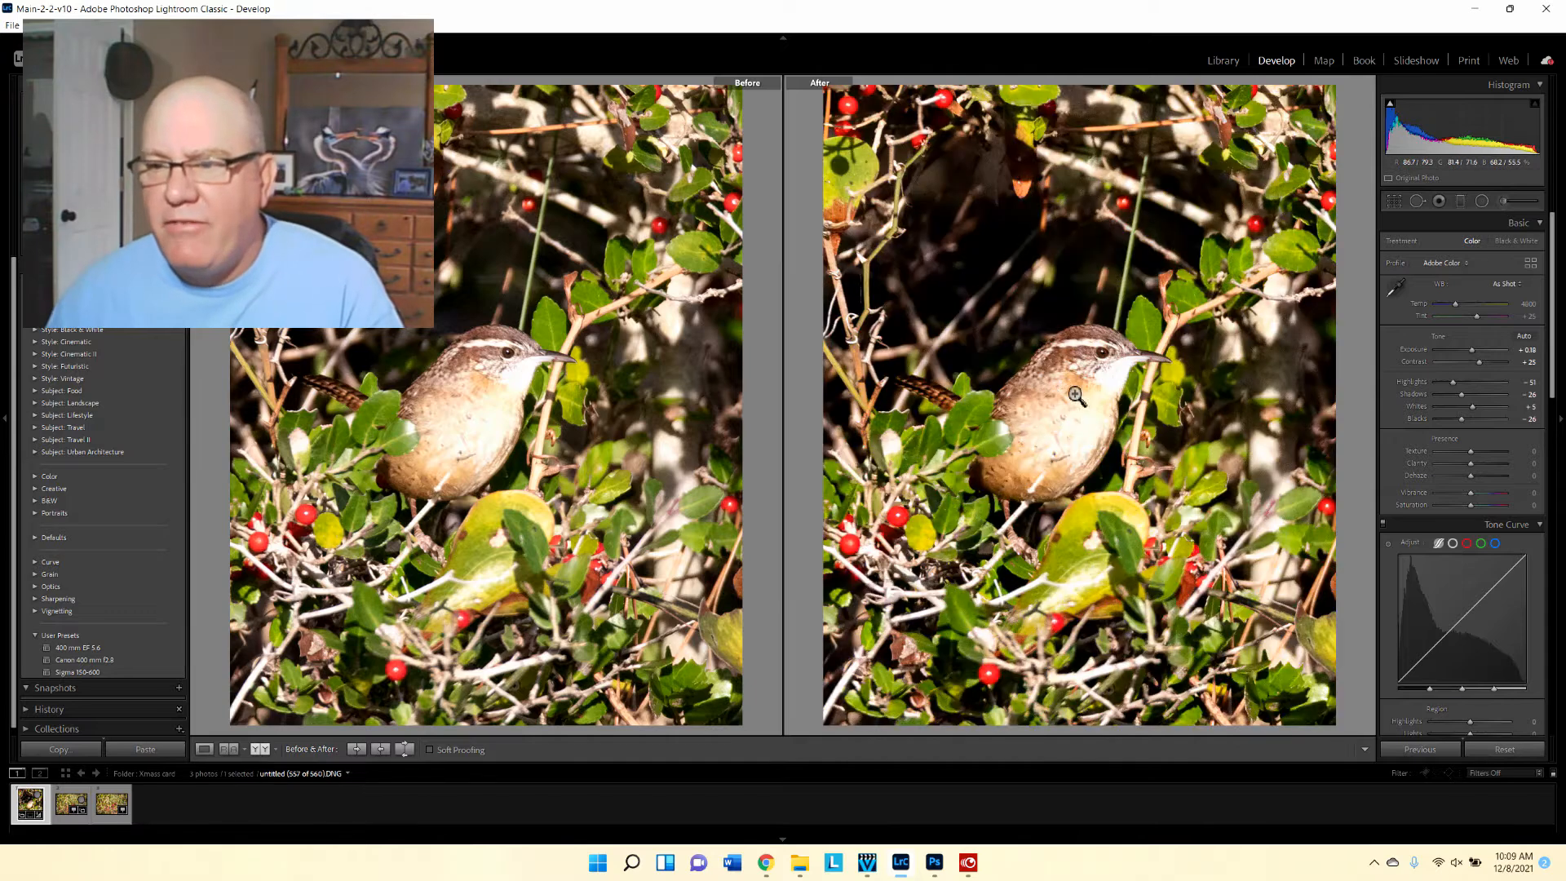
pyautogui.click(1084, 392)
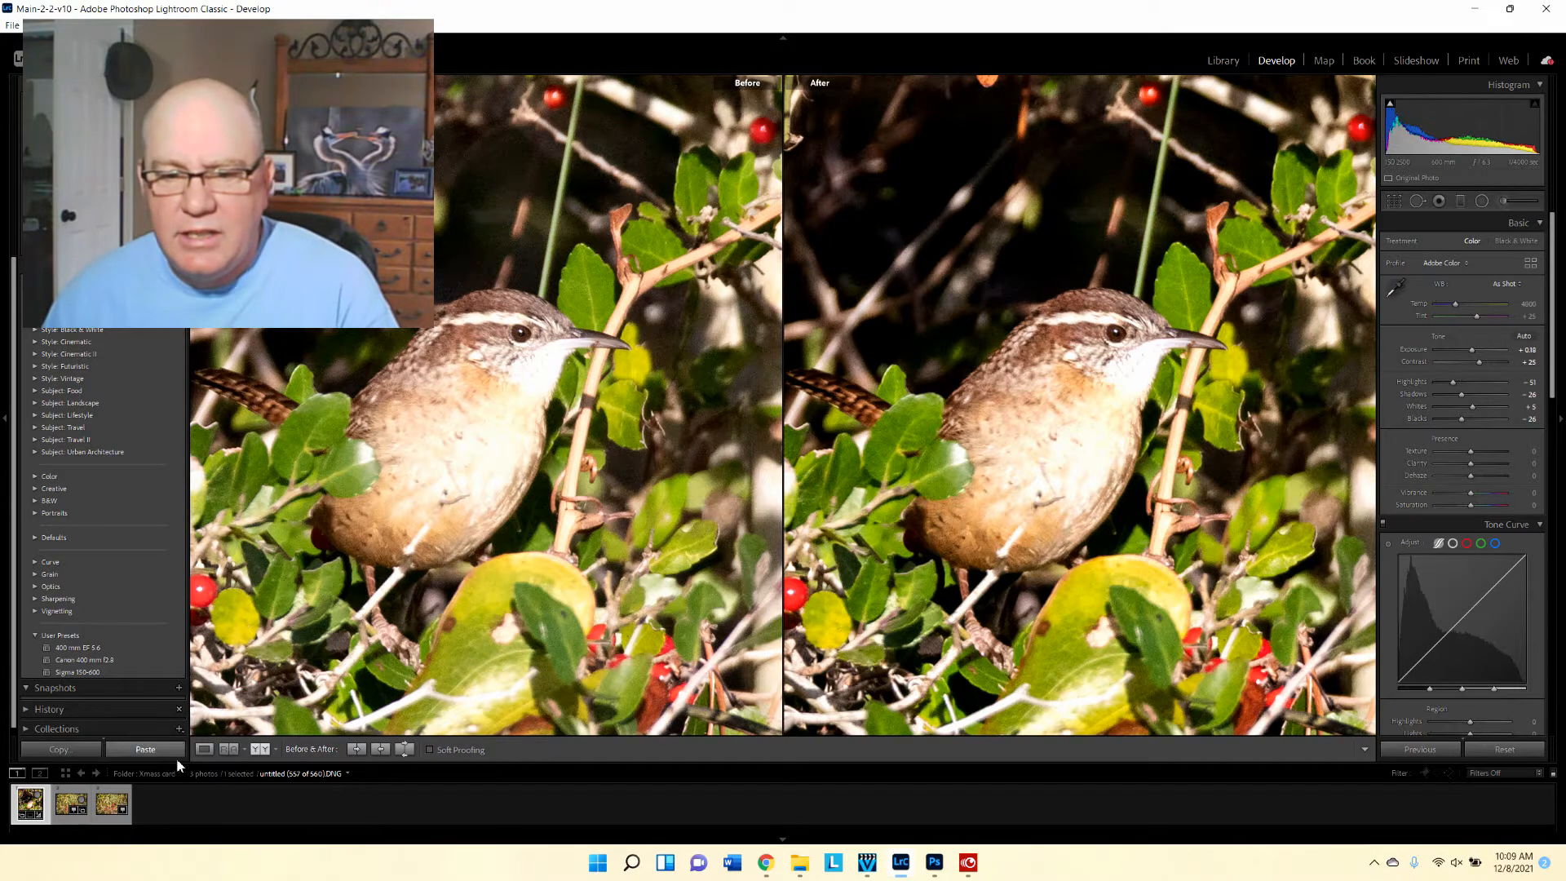
pyautogui.click(209, 750)
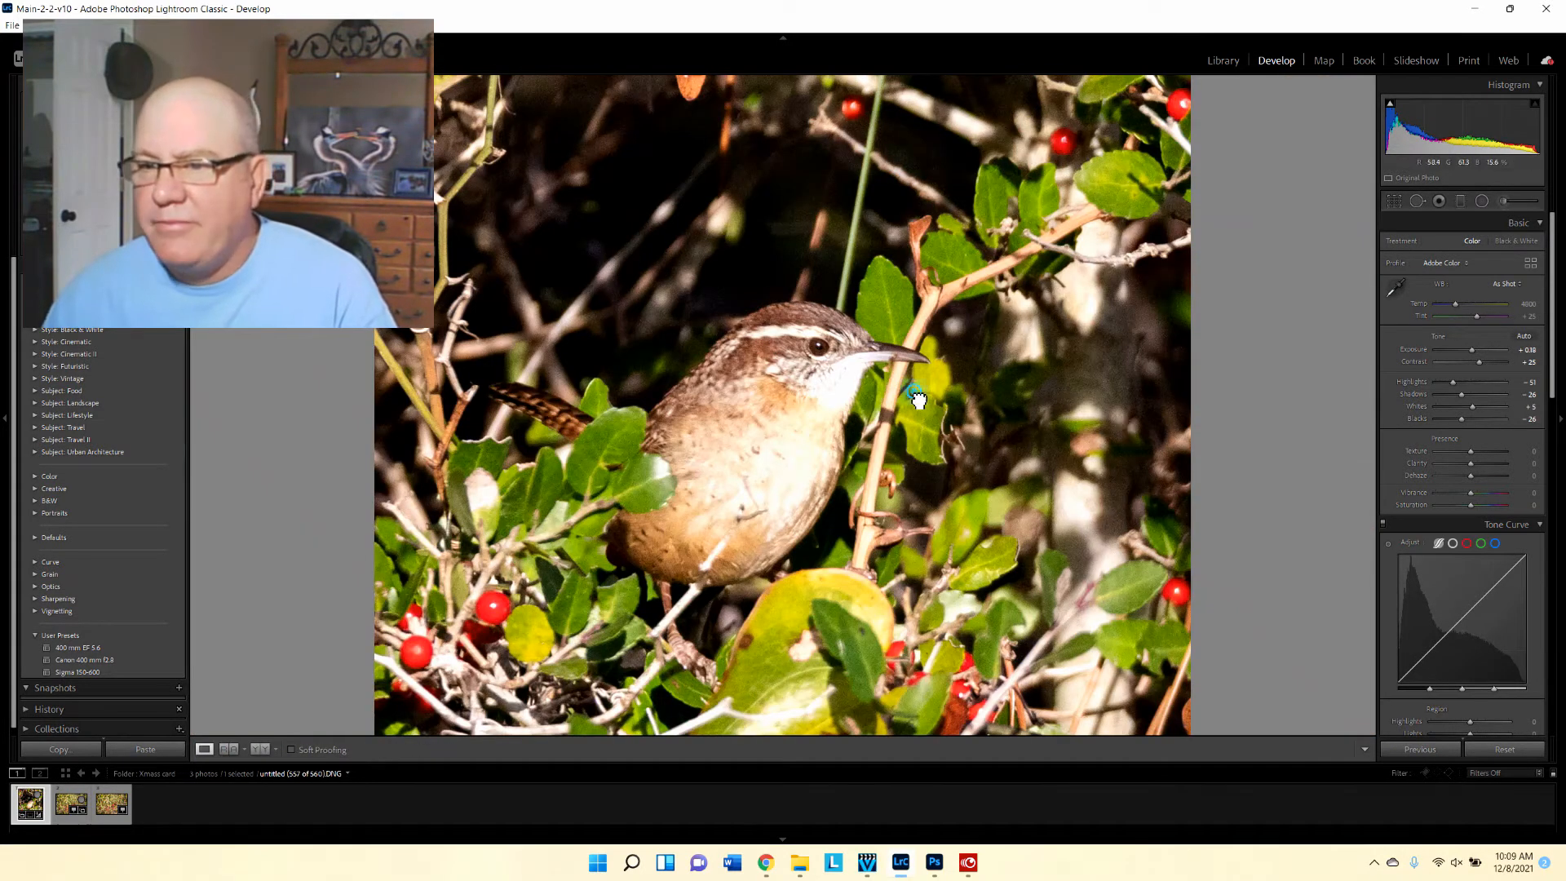
pyautogui.click(962, 408)
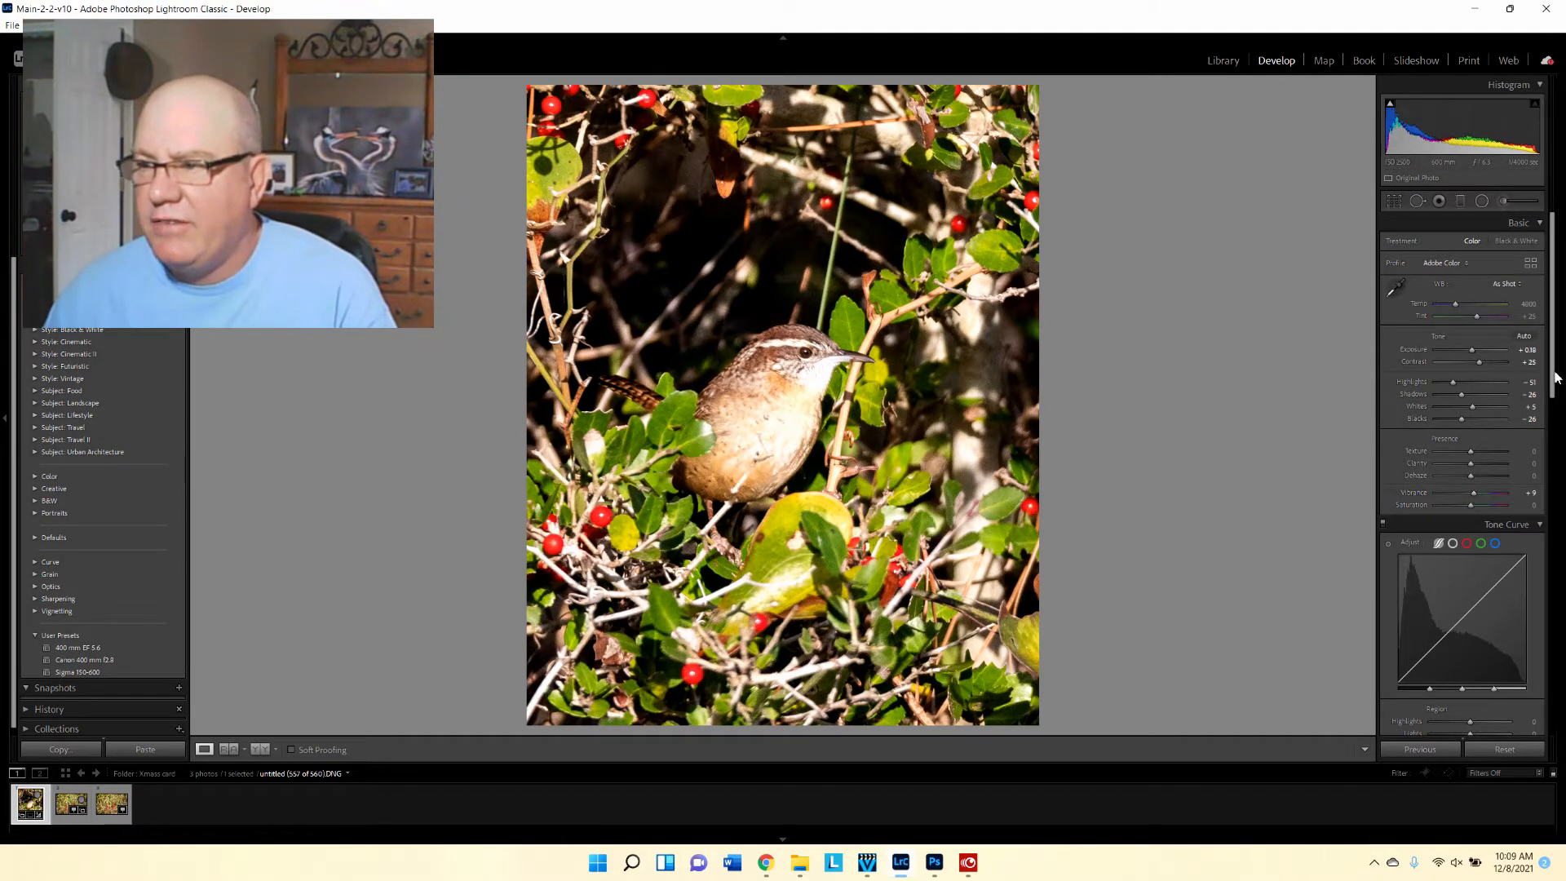
# Sharpen the bird photo with amount 63, radius 1.4, detail 39 and masking 56, previewing the mask.
pyautogui.scroll(-3, 1560, 408)
pyautogui.scroll(-1, 1563, 483)
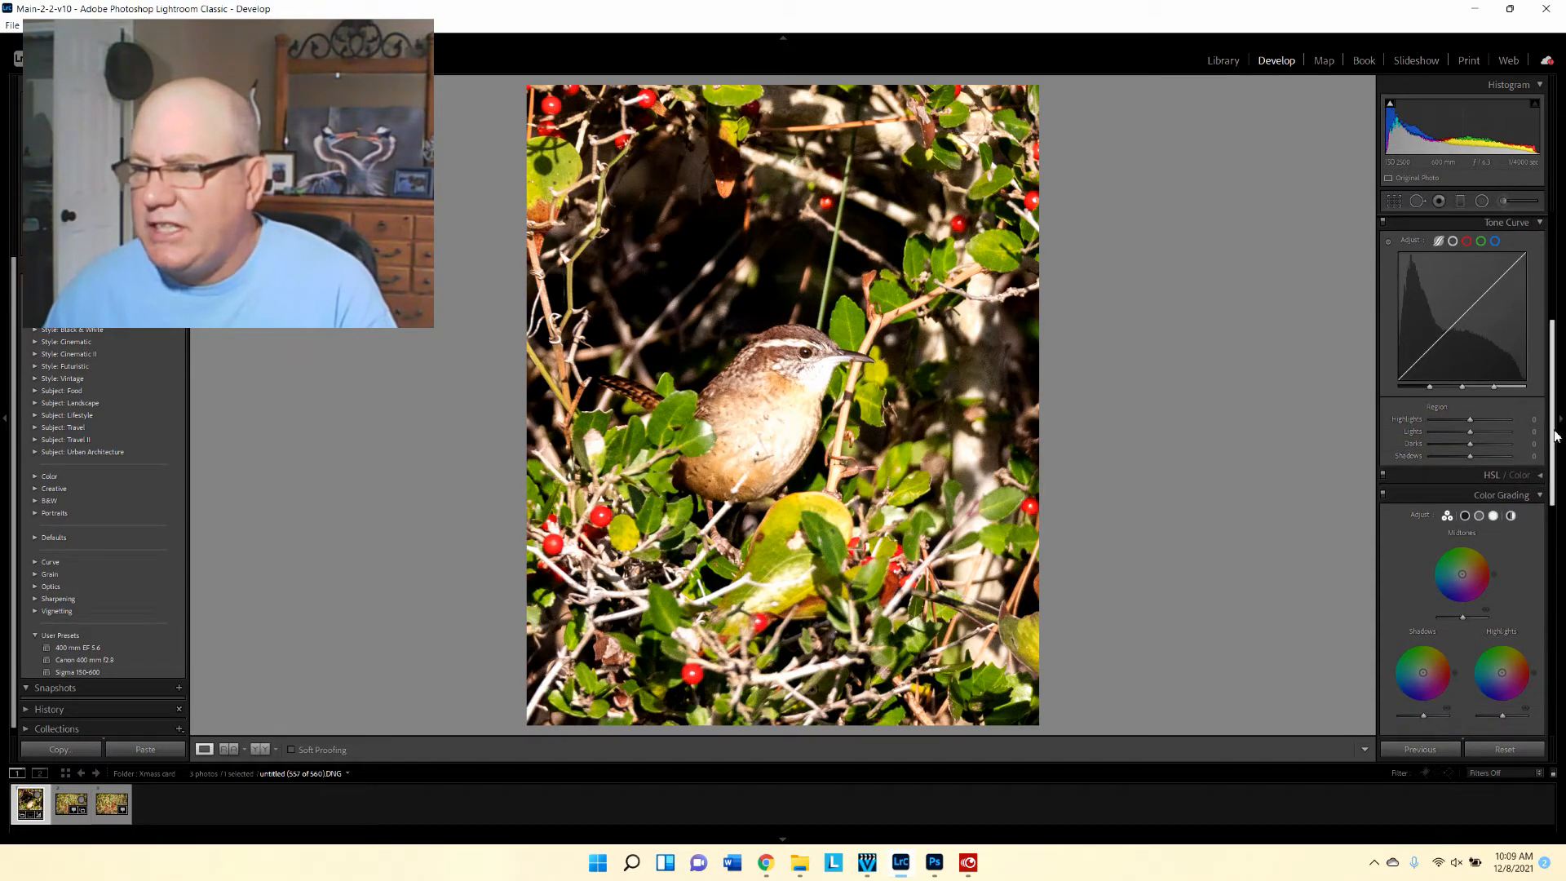
pyautogui.scroll(-8, 1556, 437)
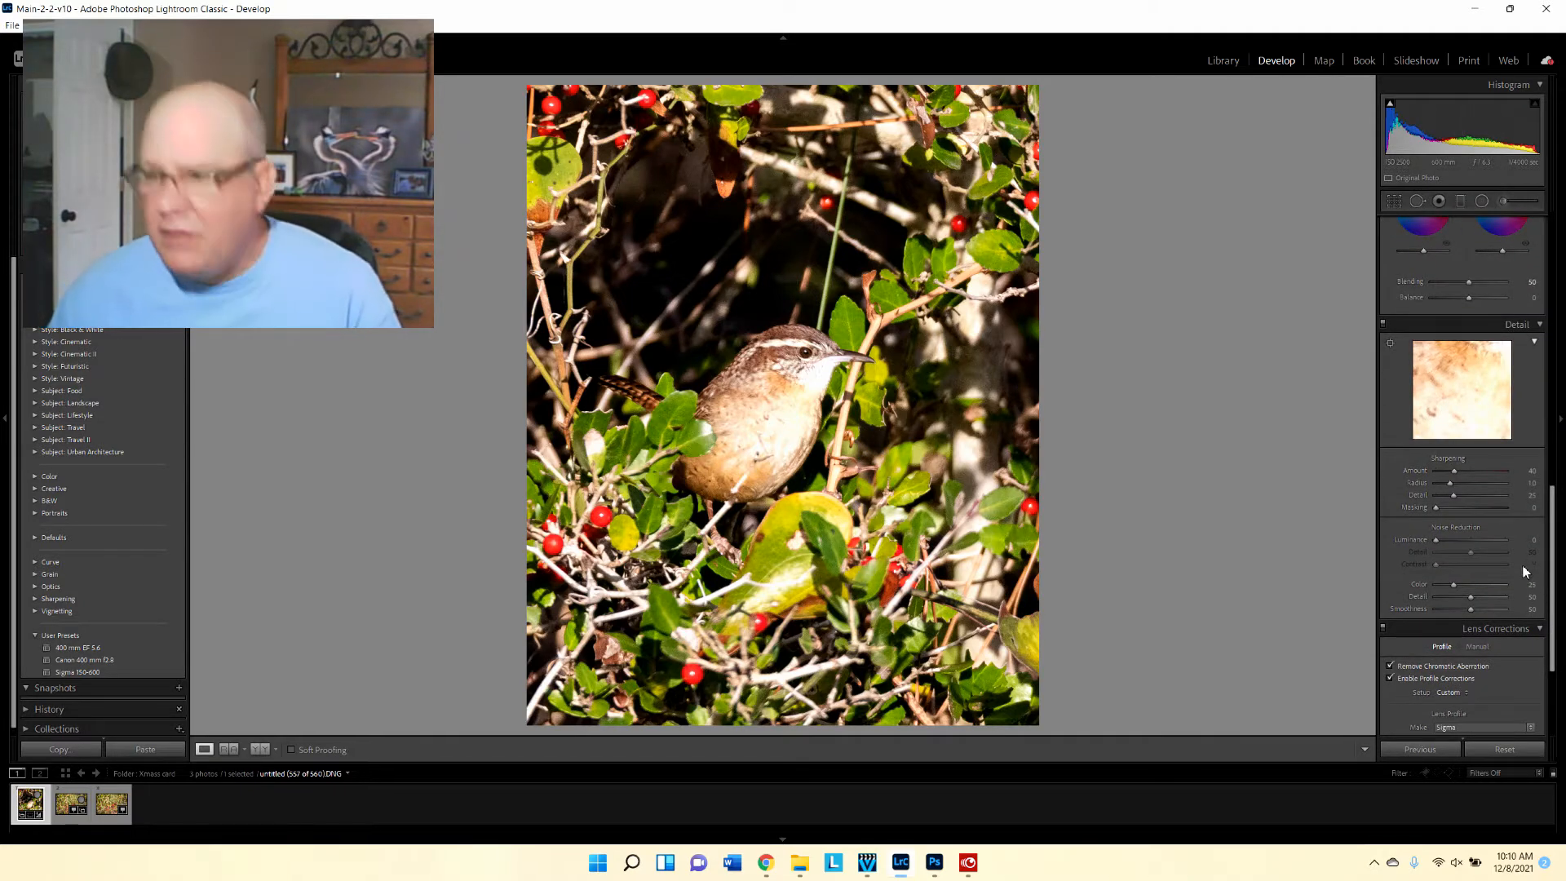
pyautogui.press('alt')
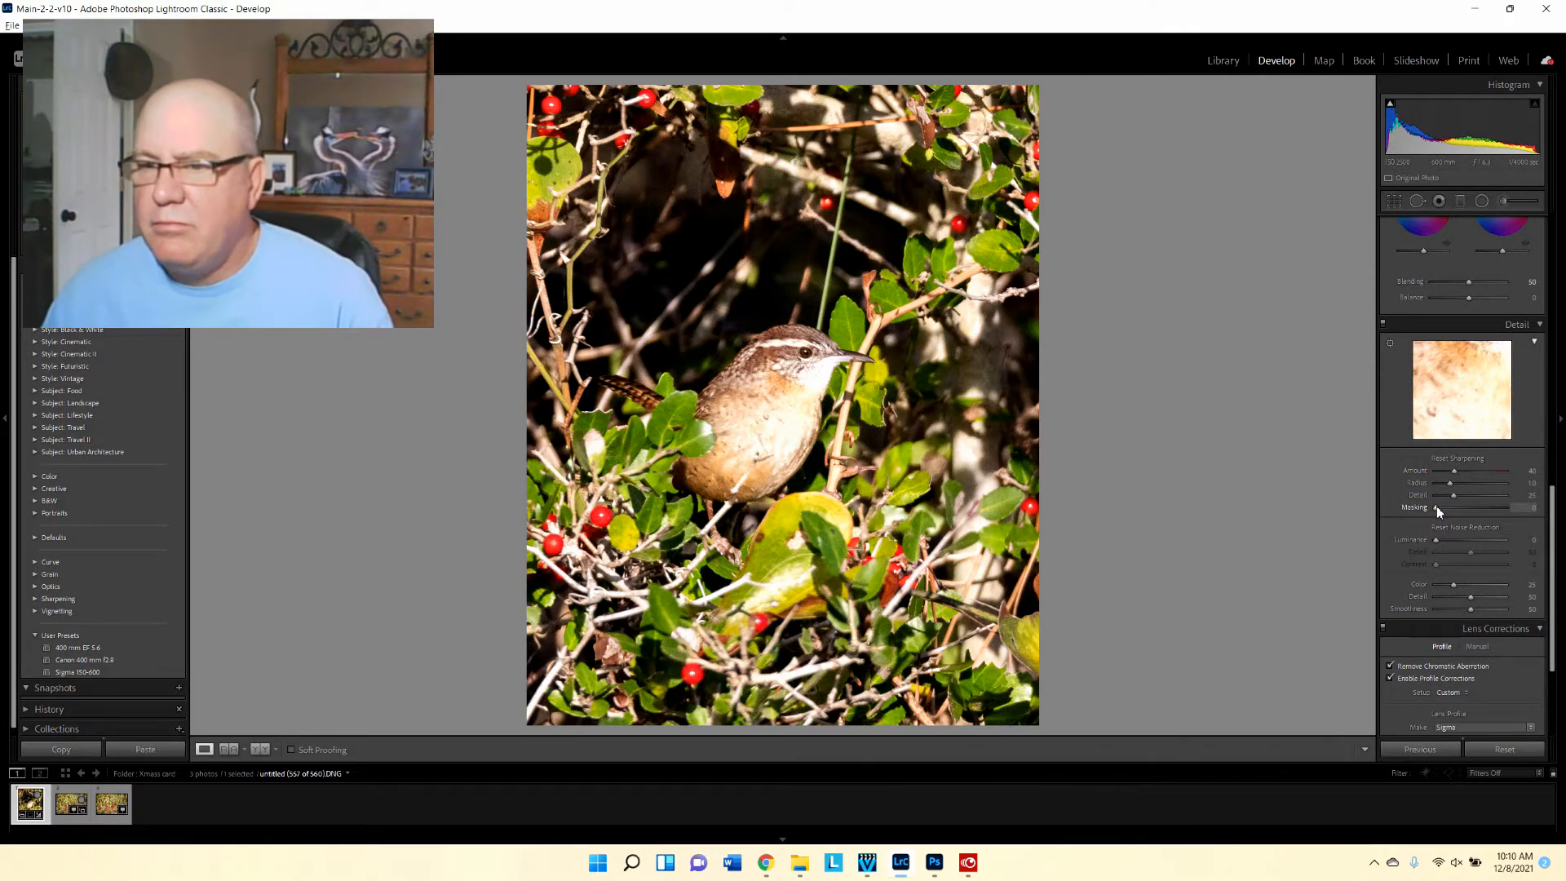
pyautogui.keyDown('alt'); pyautogui.click(1436, 505); pyautogui.keyUp('alt')
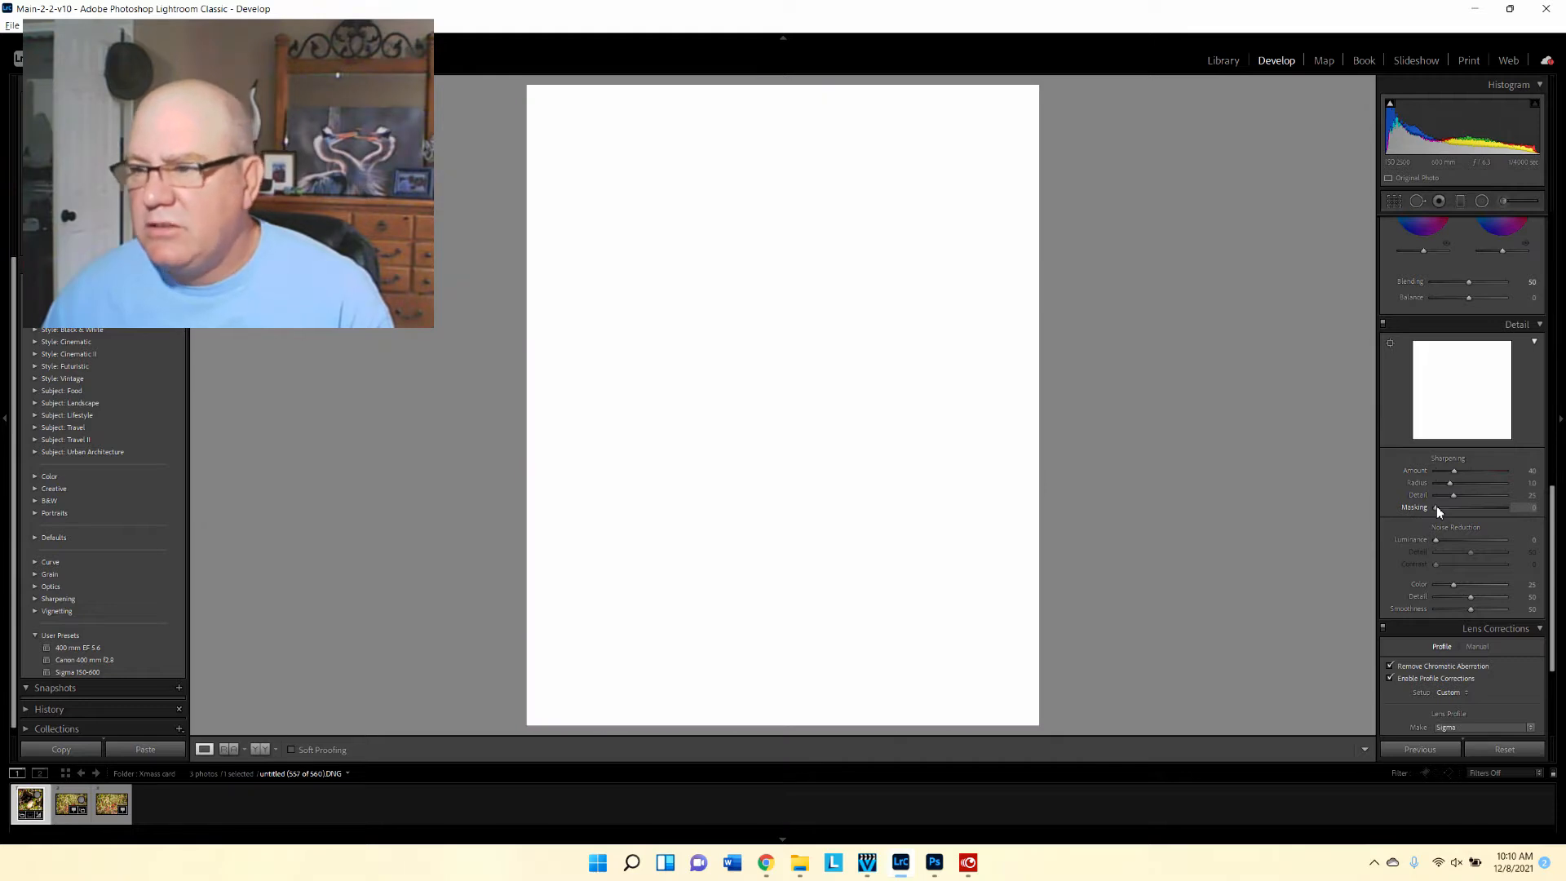
pyautogui.moveTo(1450, 507)
pyautogui.mouseDown()
pyautogui.moveTo(1475, 506)
pyautogui.moveTo(1453, 468)
pyautogui.moveTo(1463, 499)
pyautogui.mouseUp()
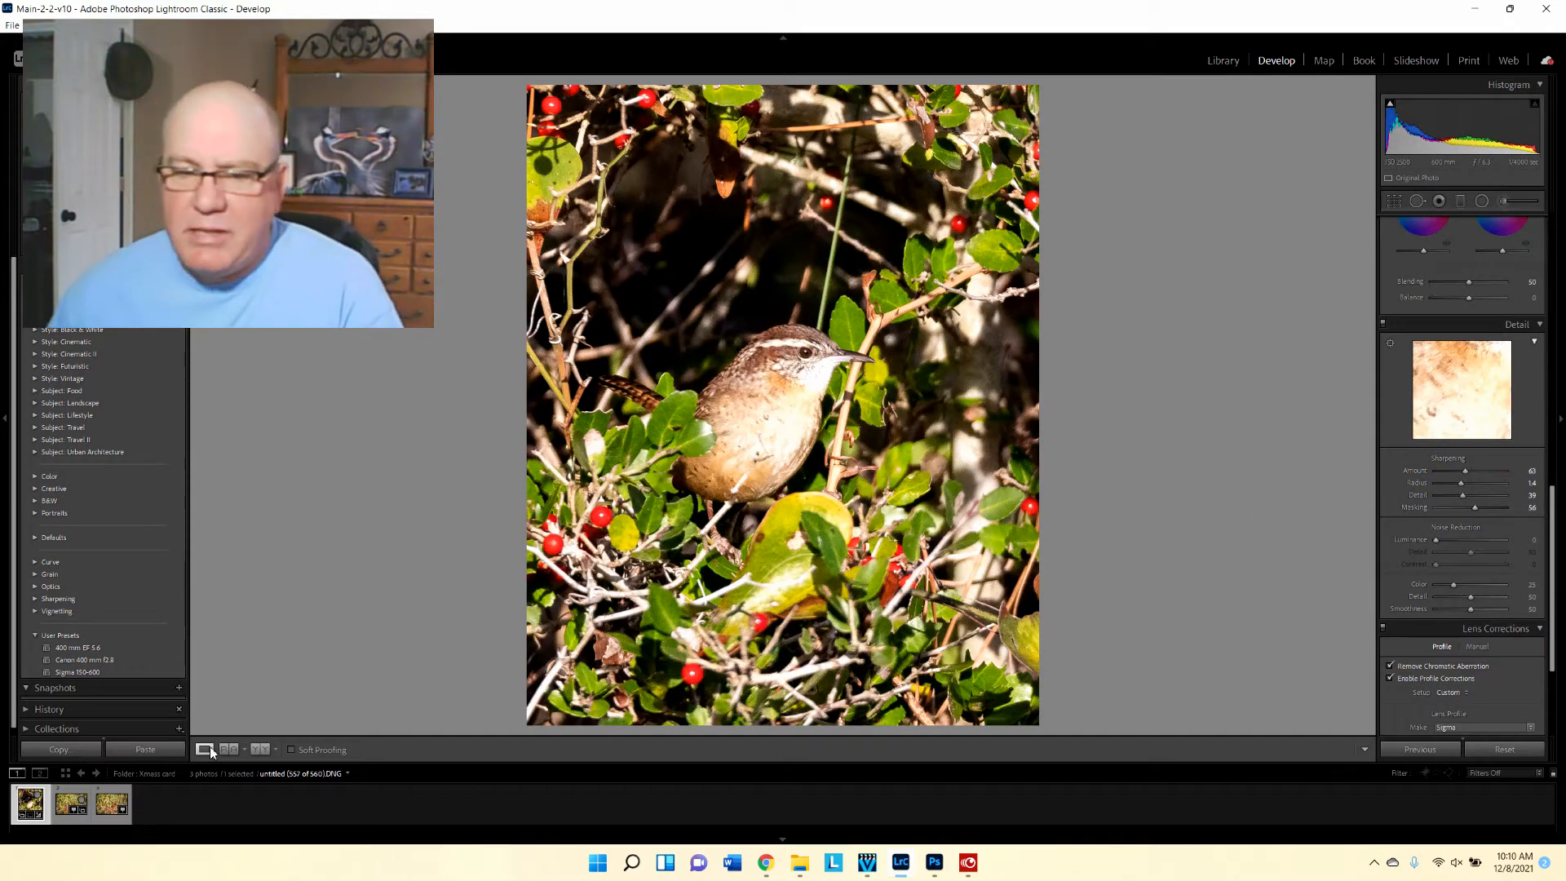
# Inspect the sharpened bird side by side with the original and go back to the single view.
pyautogui.click(258, 749)
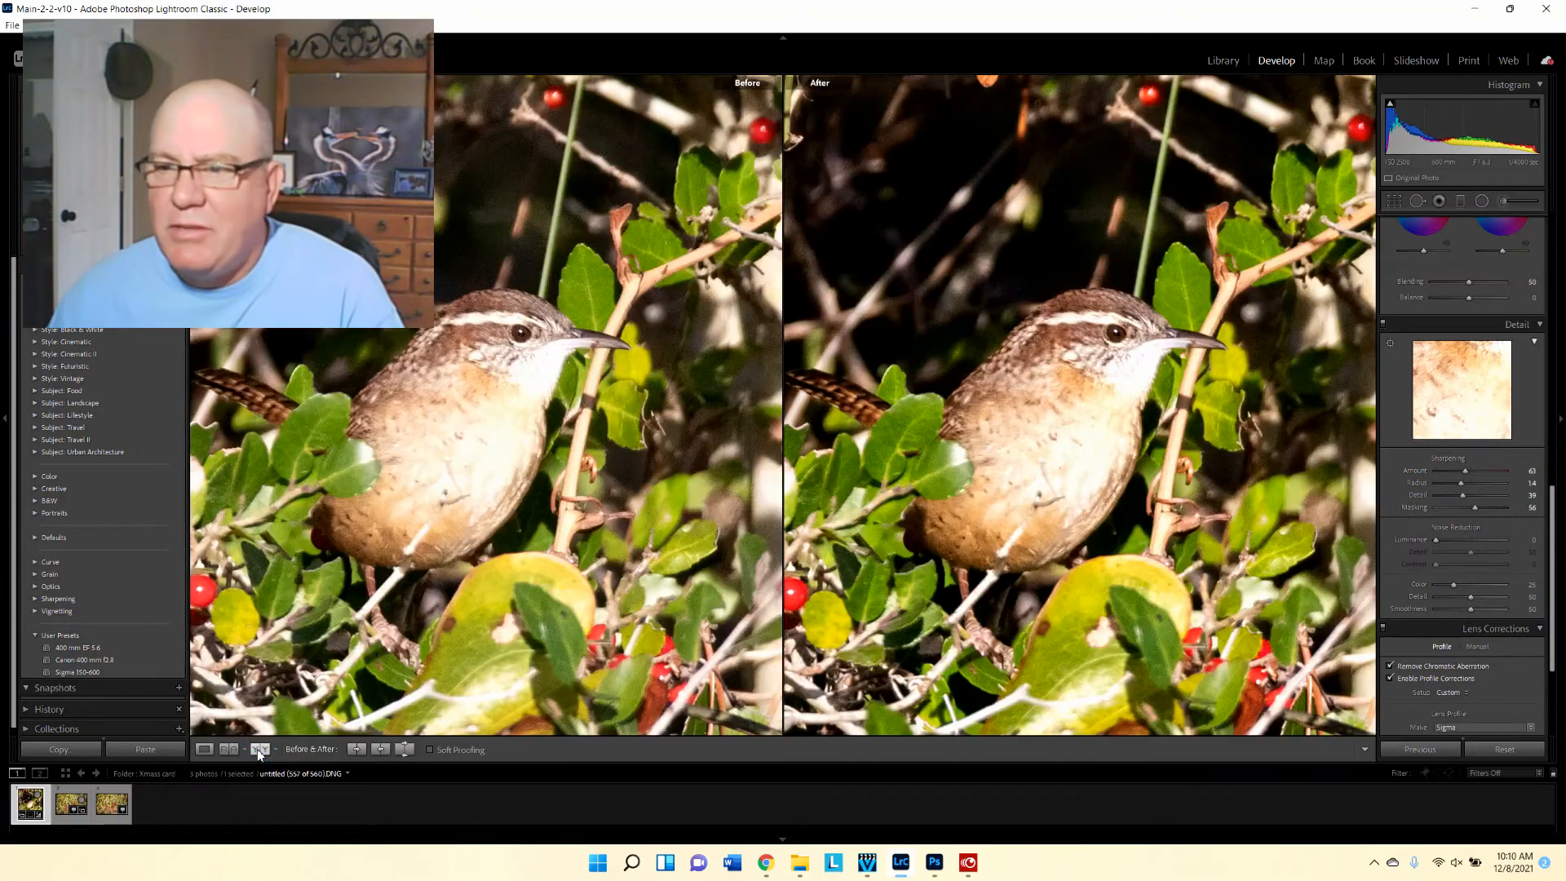
pyautogui.click(1077, 364)
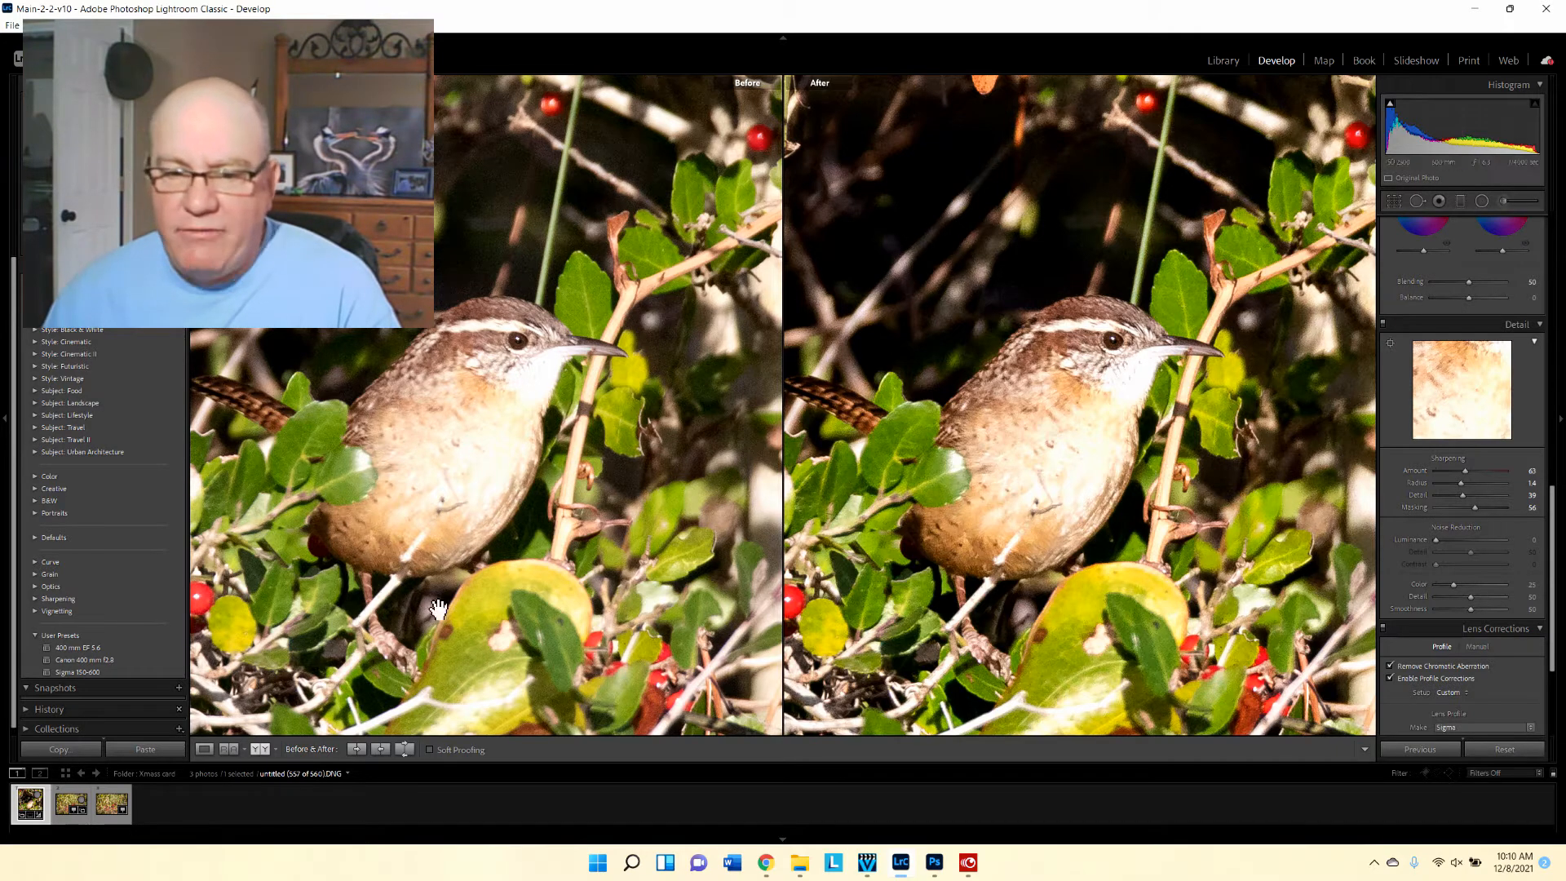
pyautogui.click(204, 751)
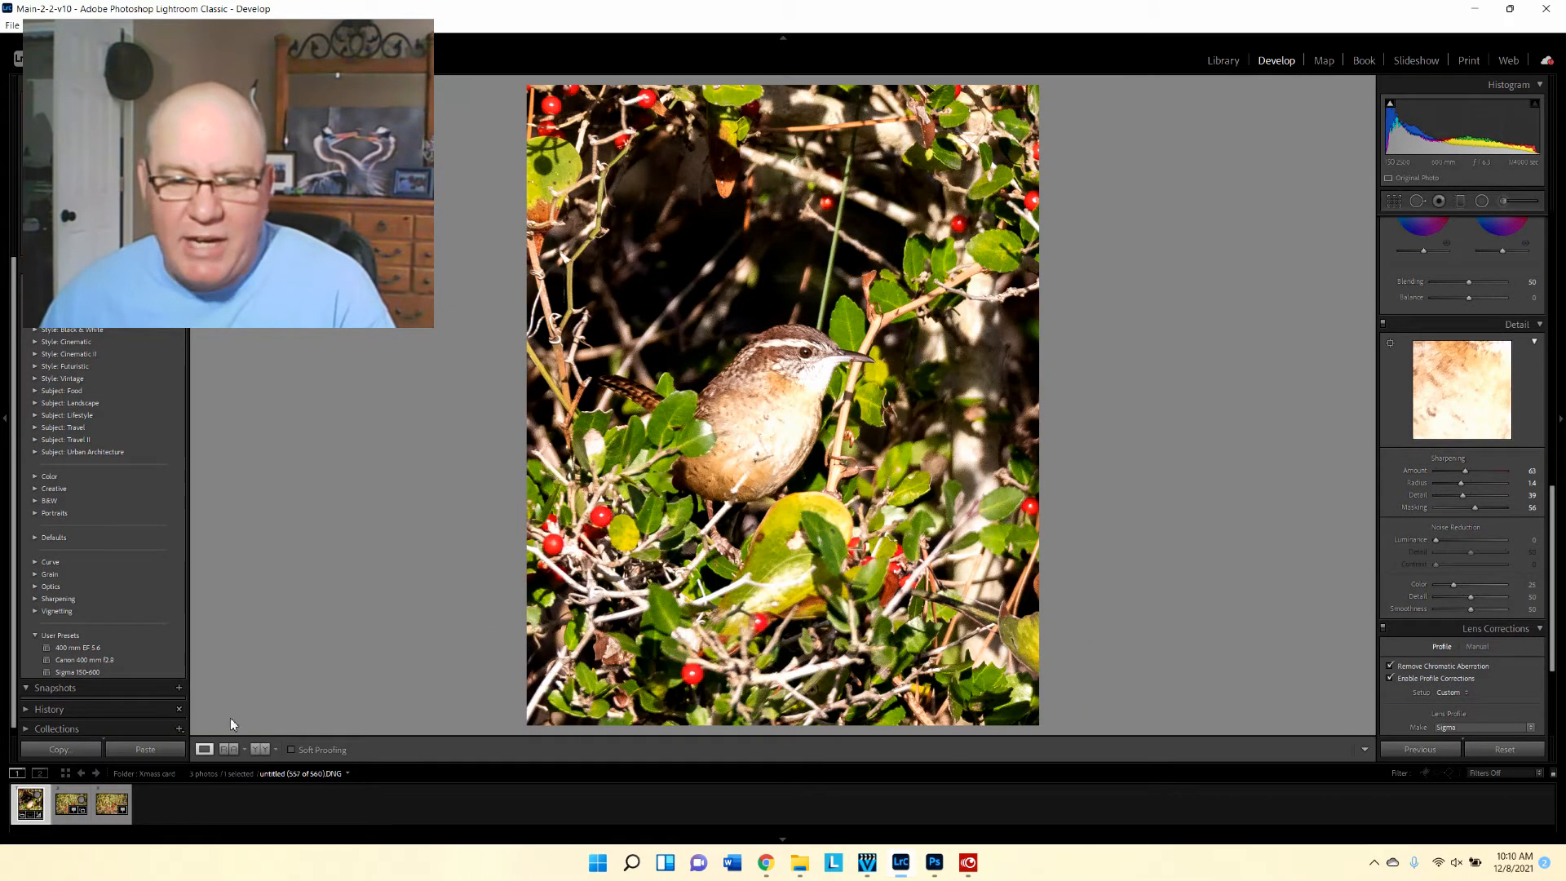
# Select all three photos with the edited bird photo as the active one and switch to the Library module.
pyautogui.click(72, 803)
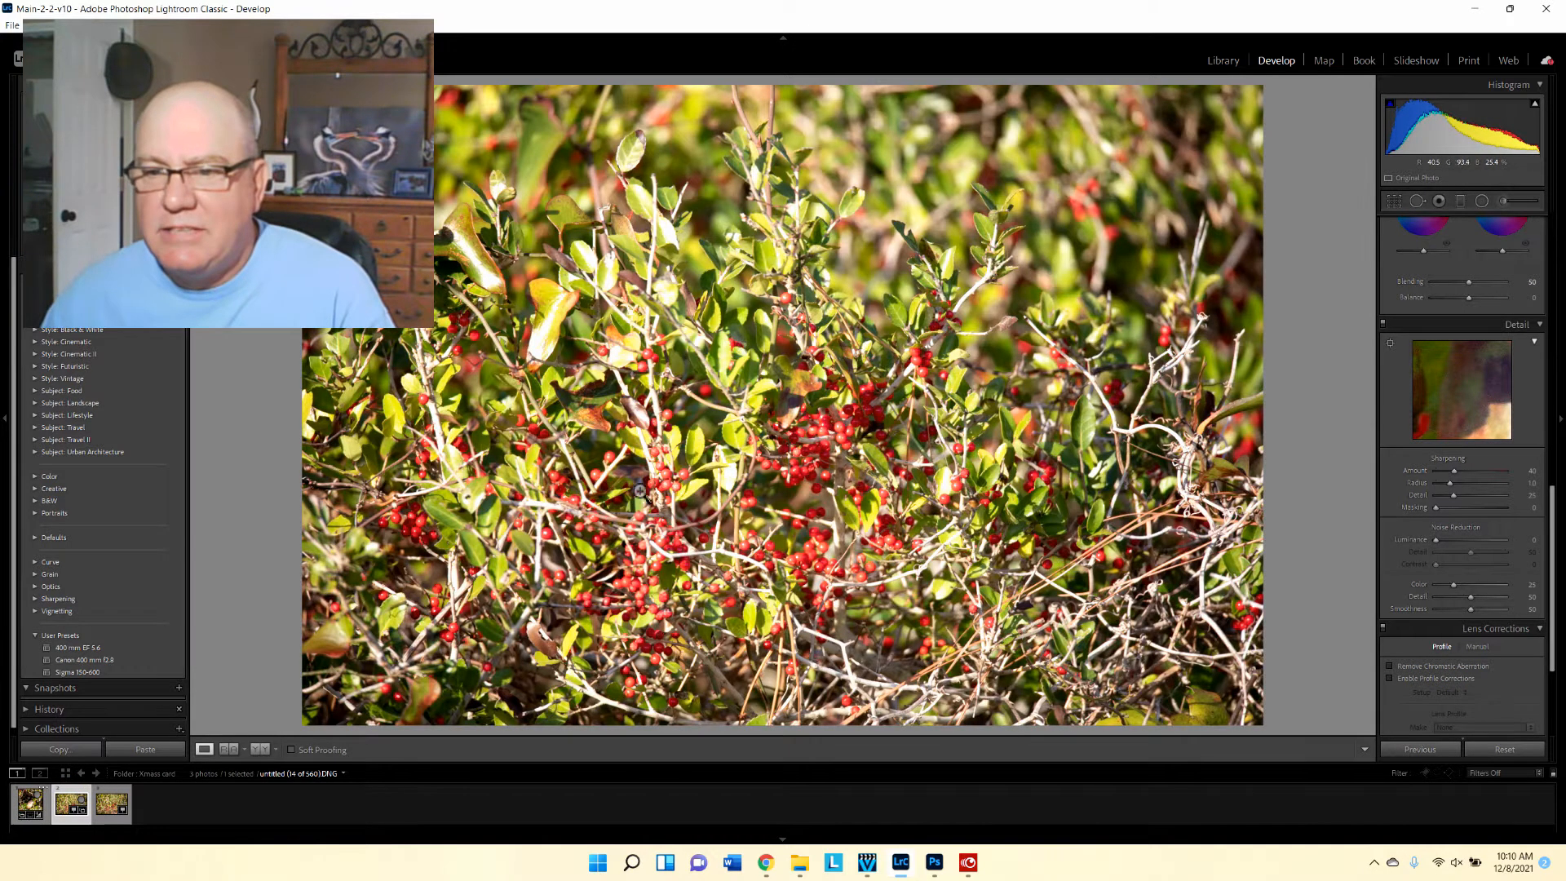
pyautogui.click(112, 803)
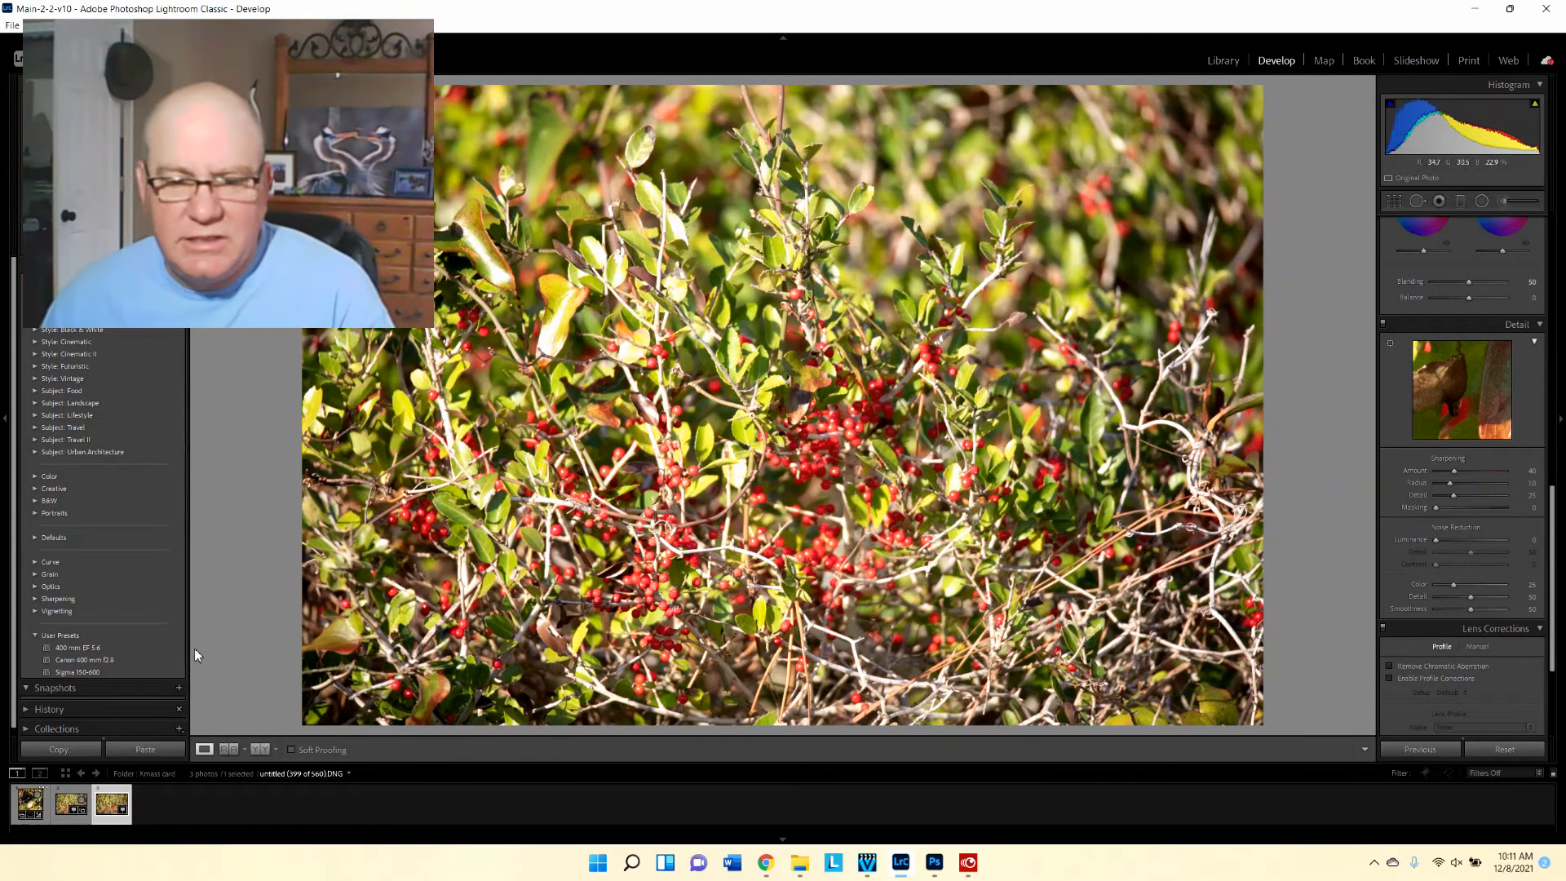
pyautogui.click(28, 803)
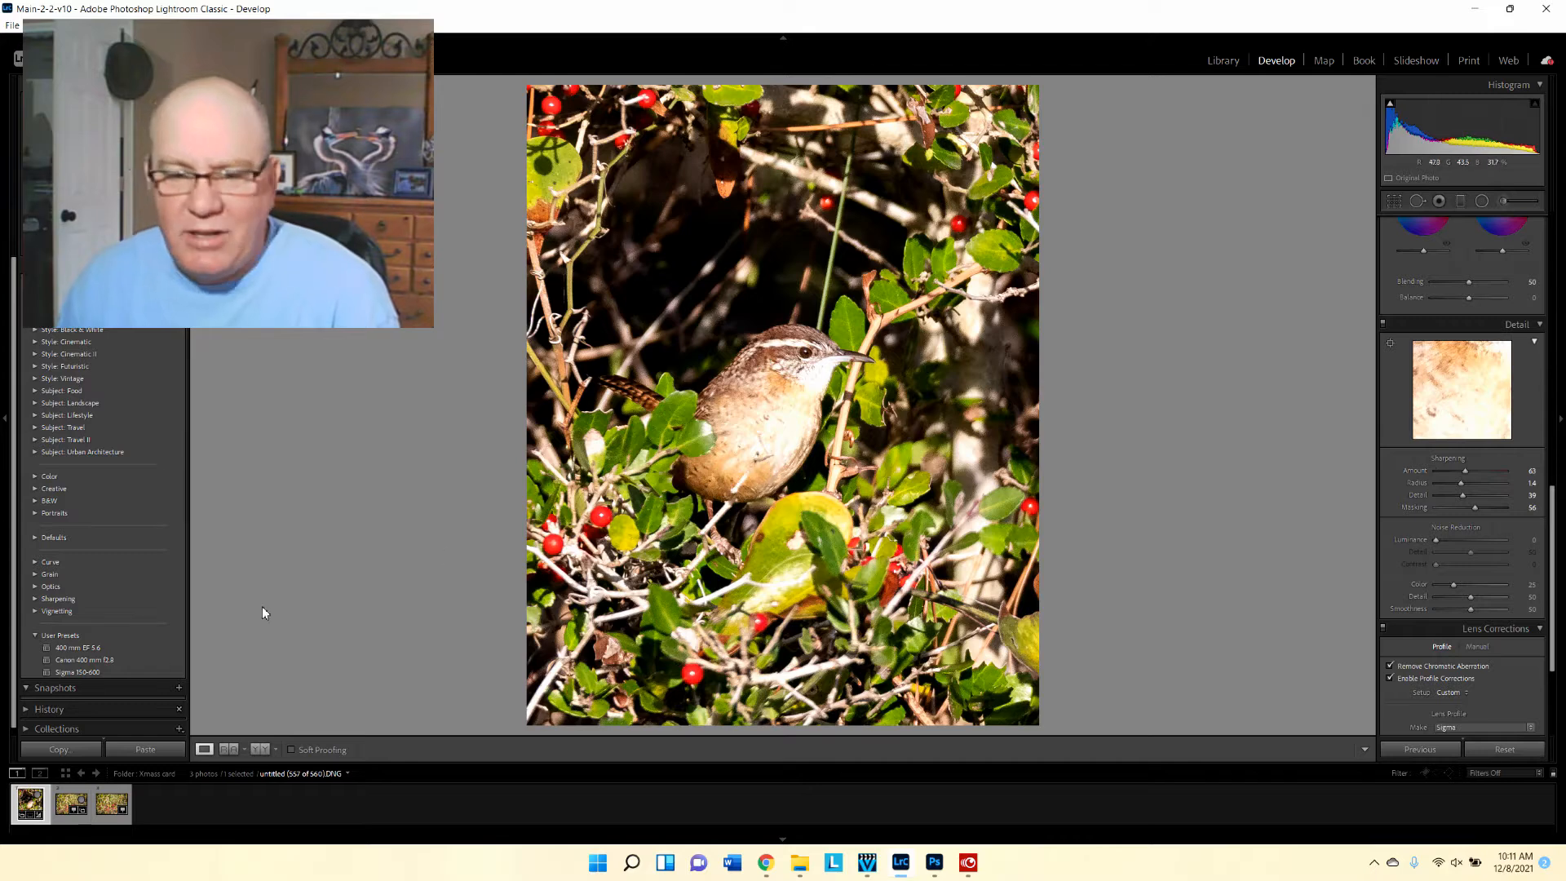
pyautogui.keyDown('shift'); pyautogui.click(103, 810); pyautogui.keyUp('shift')
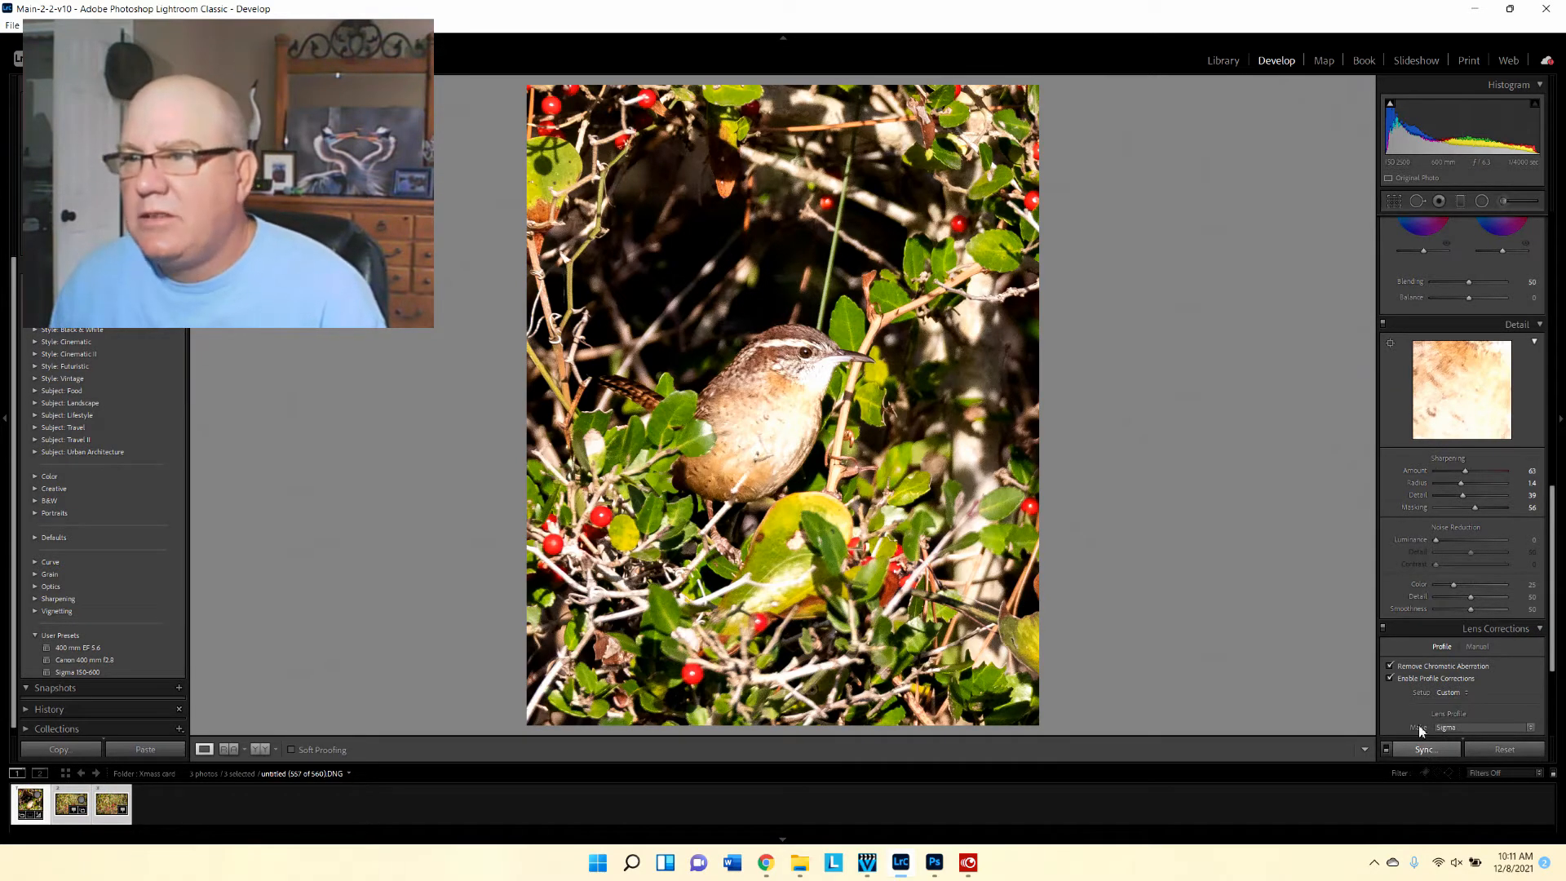
pyautogui.click(1214, 61)
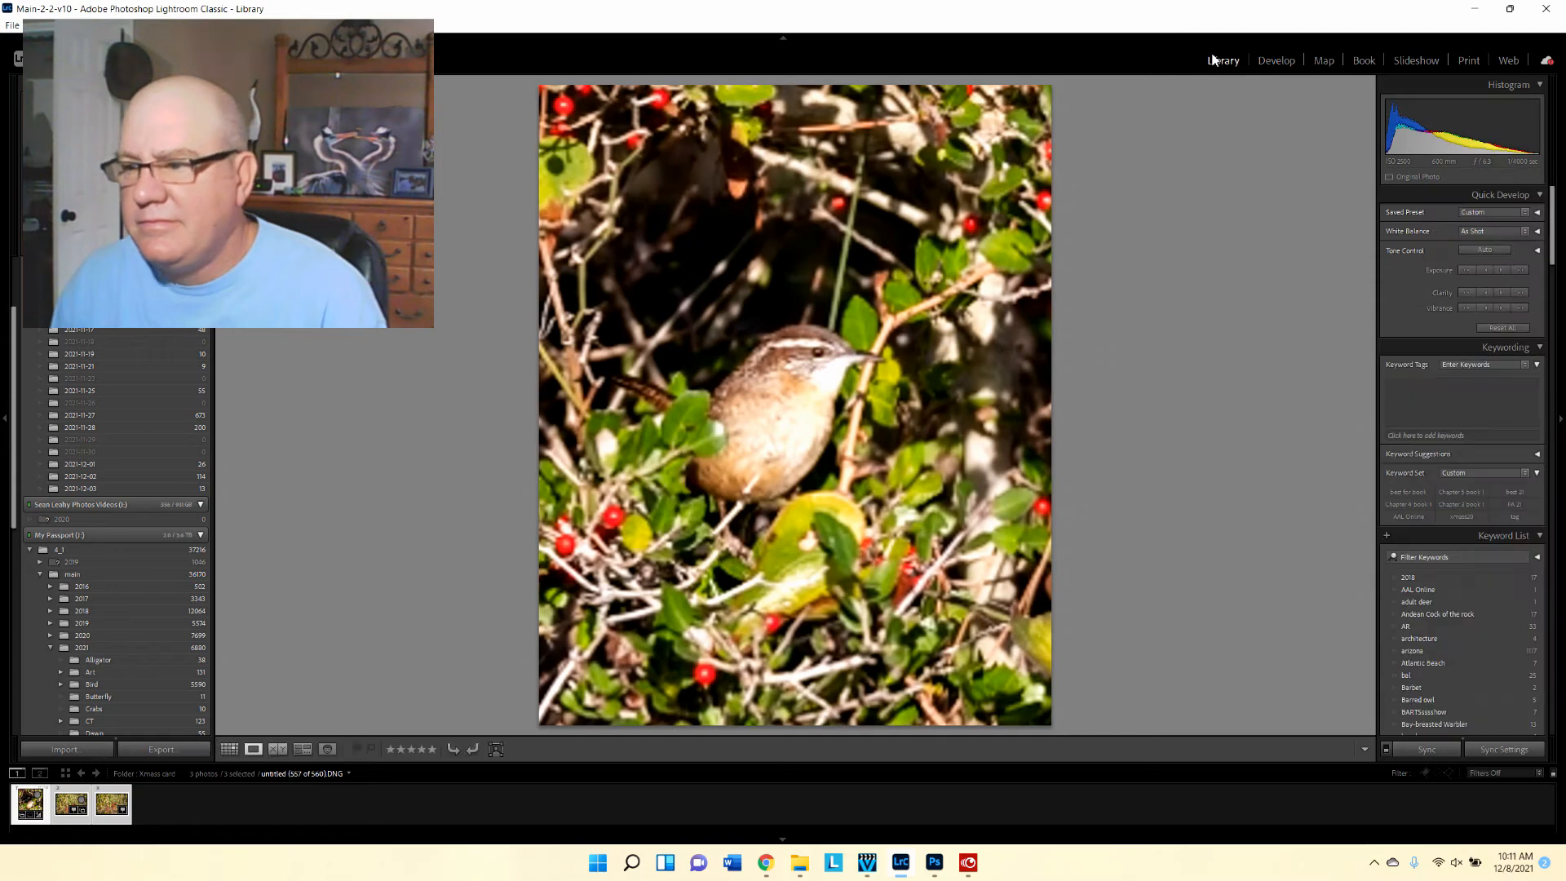
# Open the settings synchronization, clear all options, and include Lens Corrections, Color, Color Grading, Transform, Noise Reduction and Effects.
pyautogui.click(1503, 750)
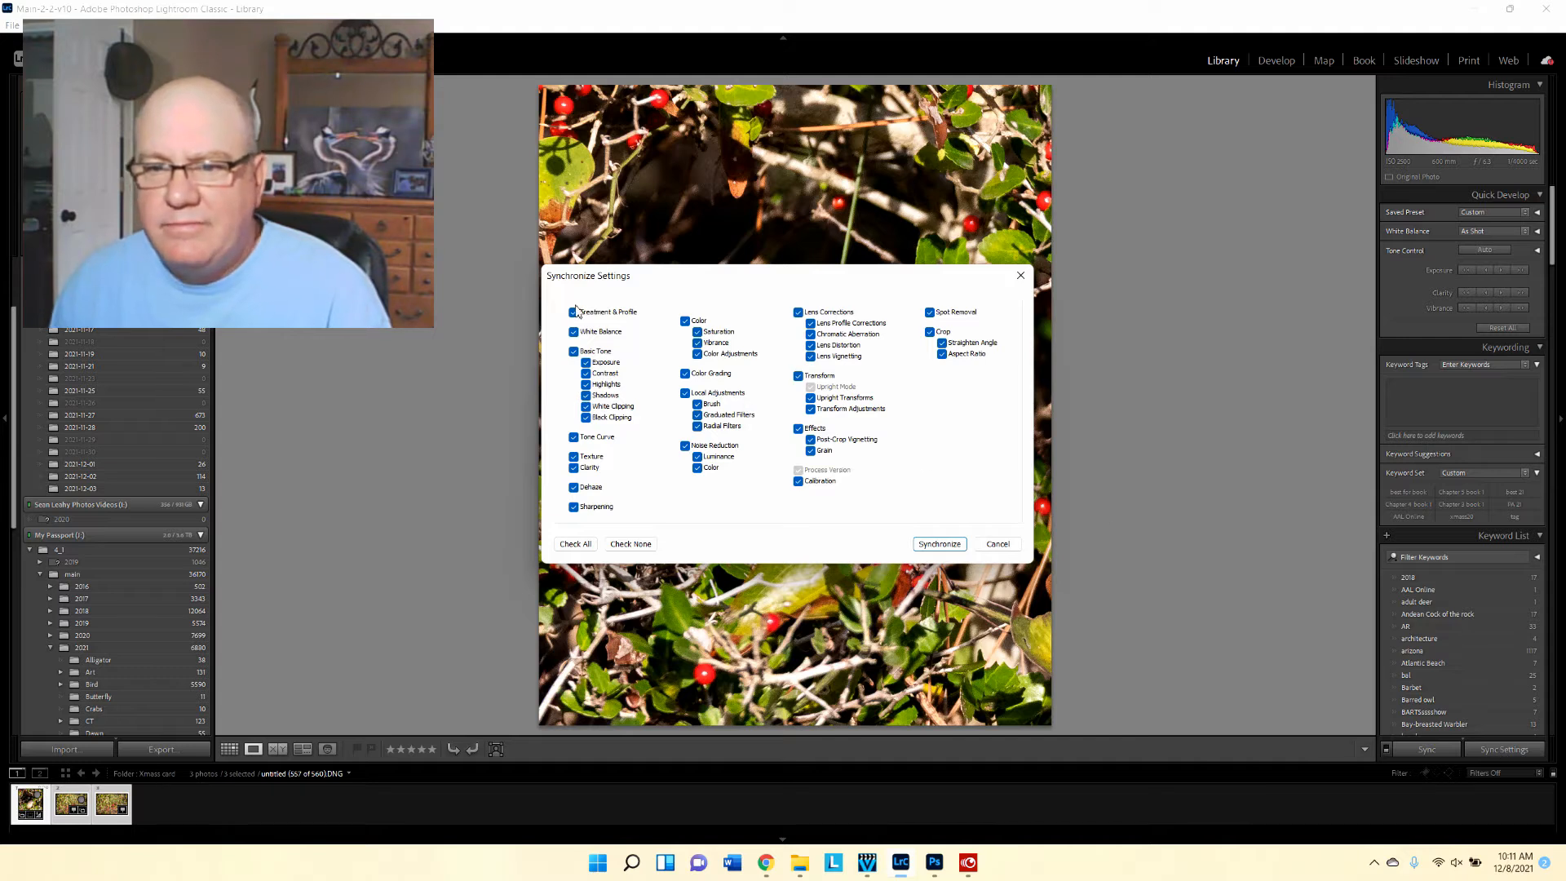
pyautogui.click(619, 544)
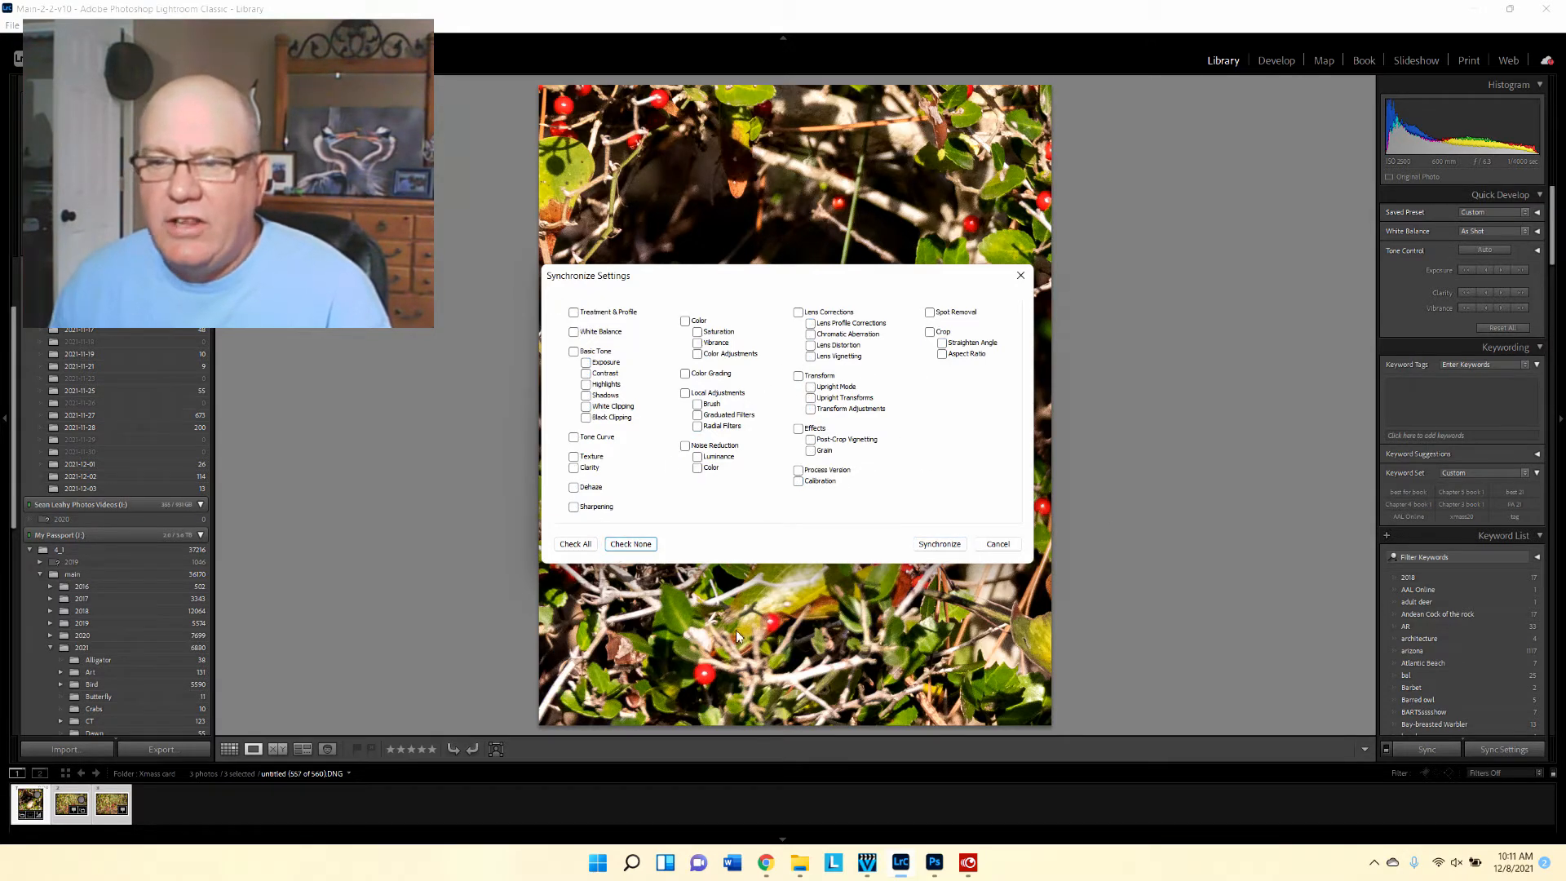
pyautogui.click(798, 313)
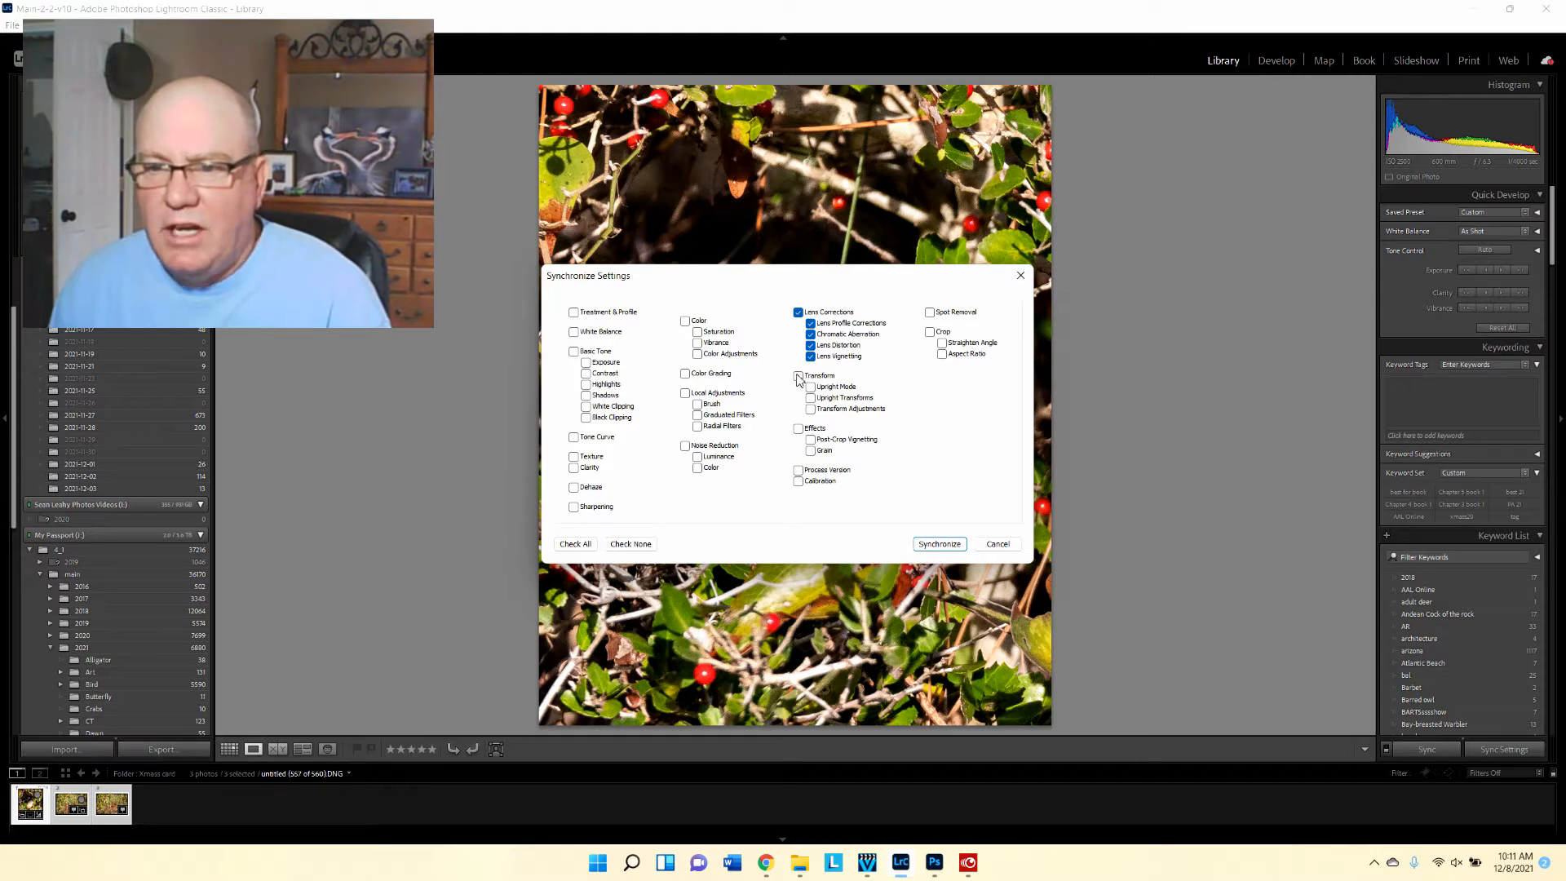
pyautogui.click(686, 320)
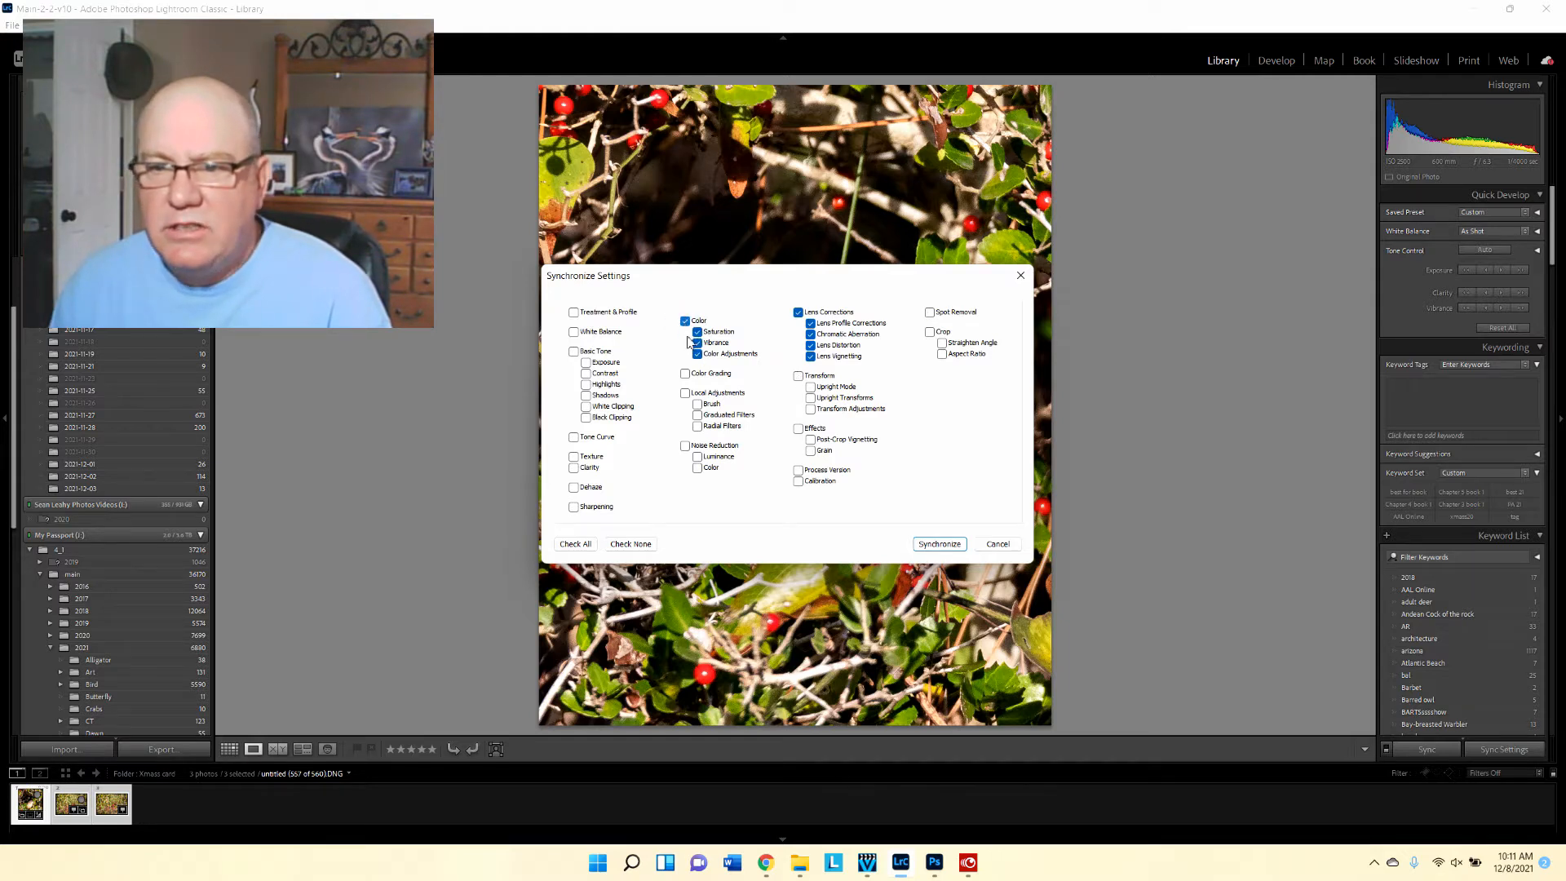
pyautogui.click(685, 374)
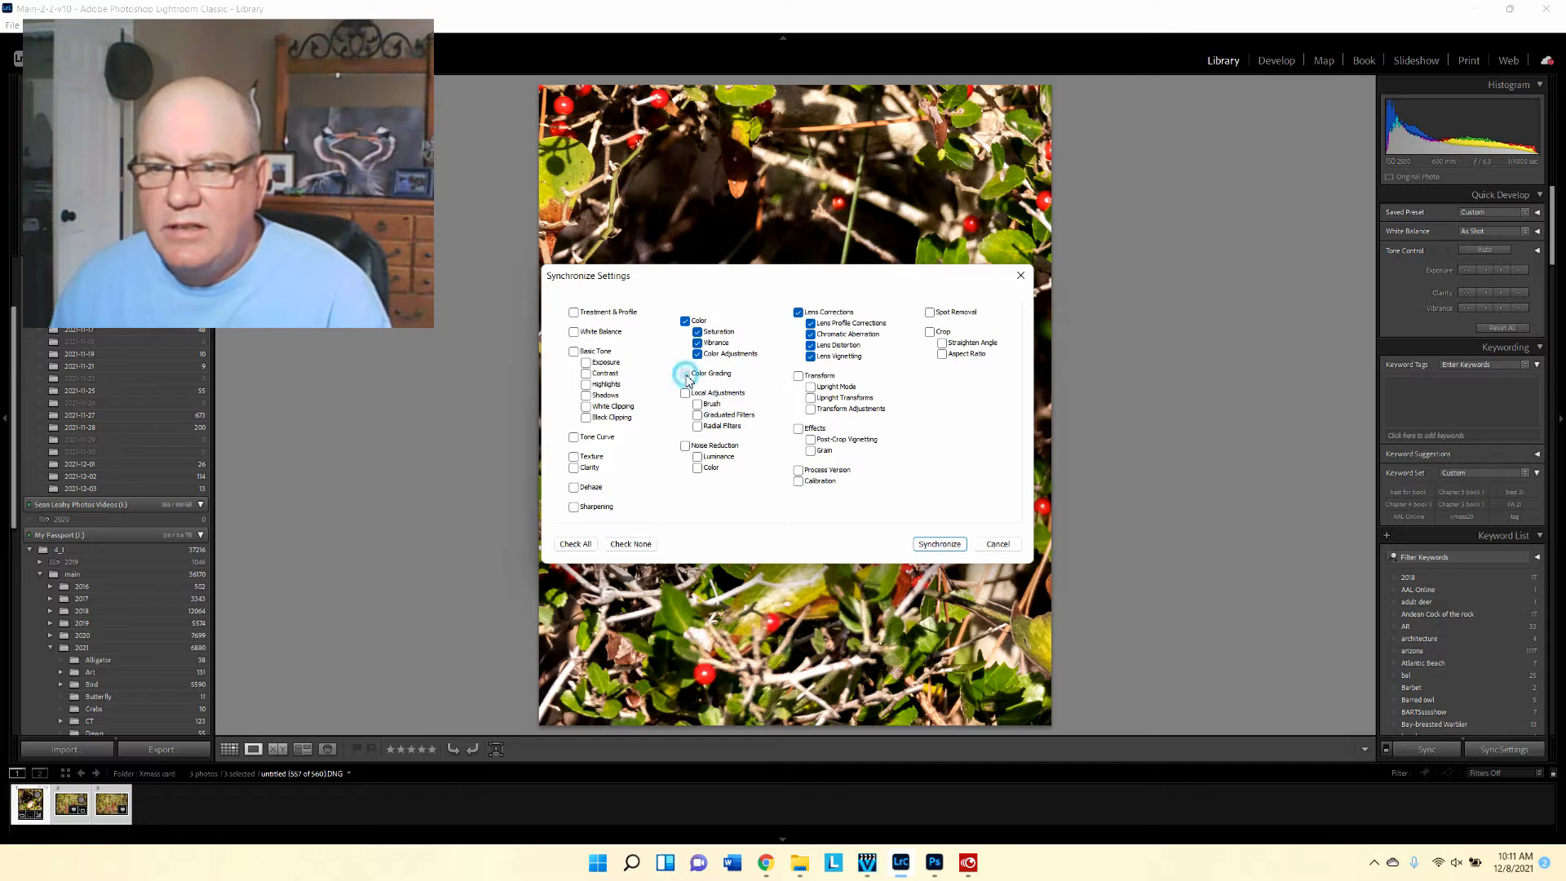
pyautogui.click(798, 376)
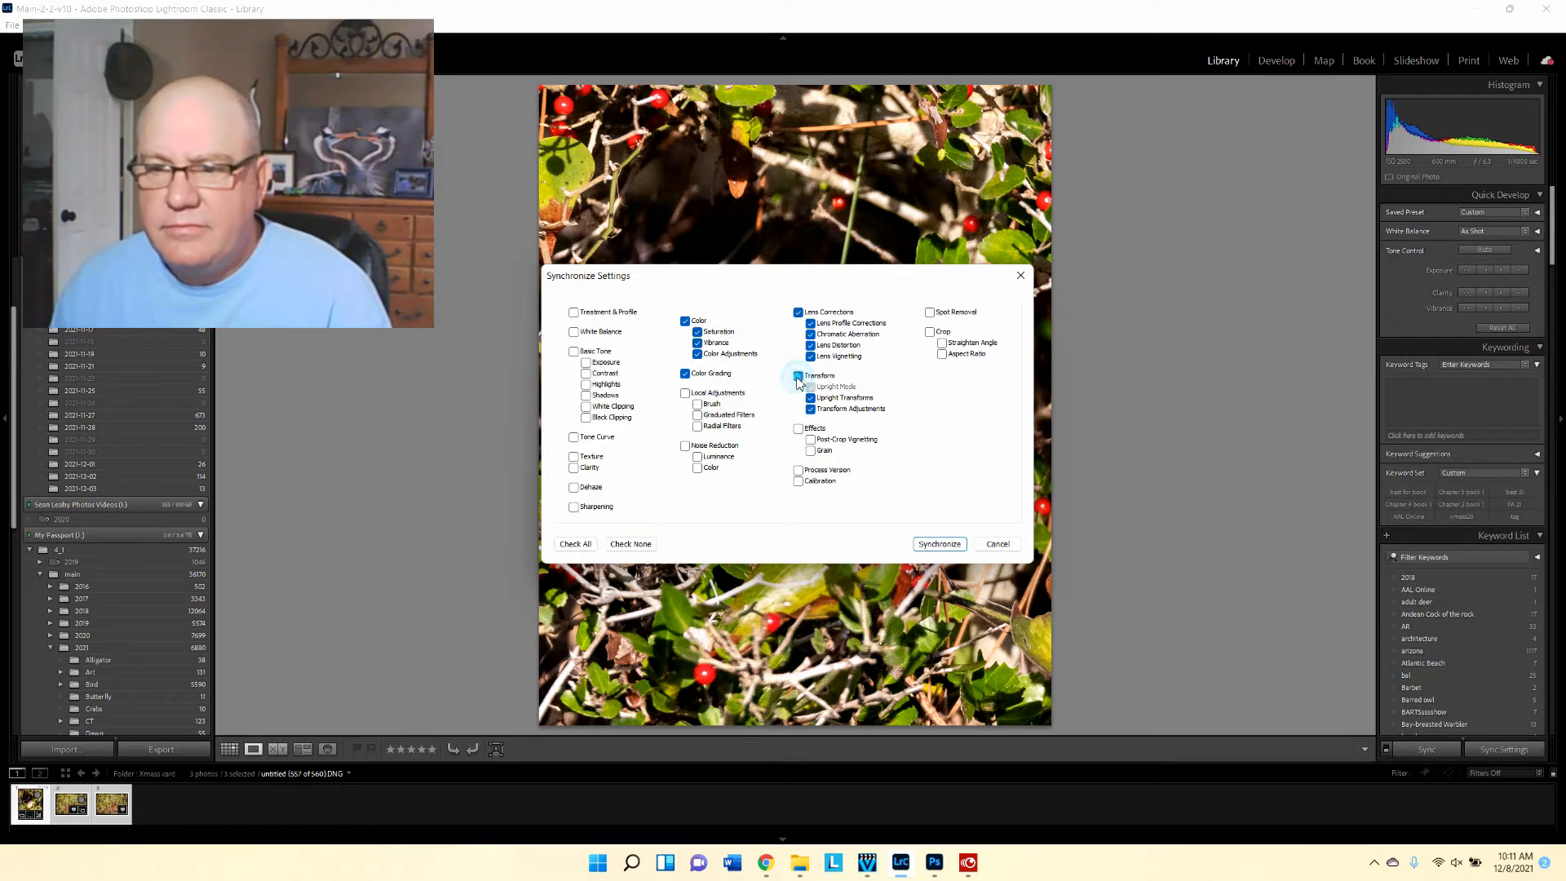
pyautogui.click(685, 447)
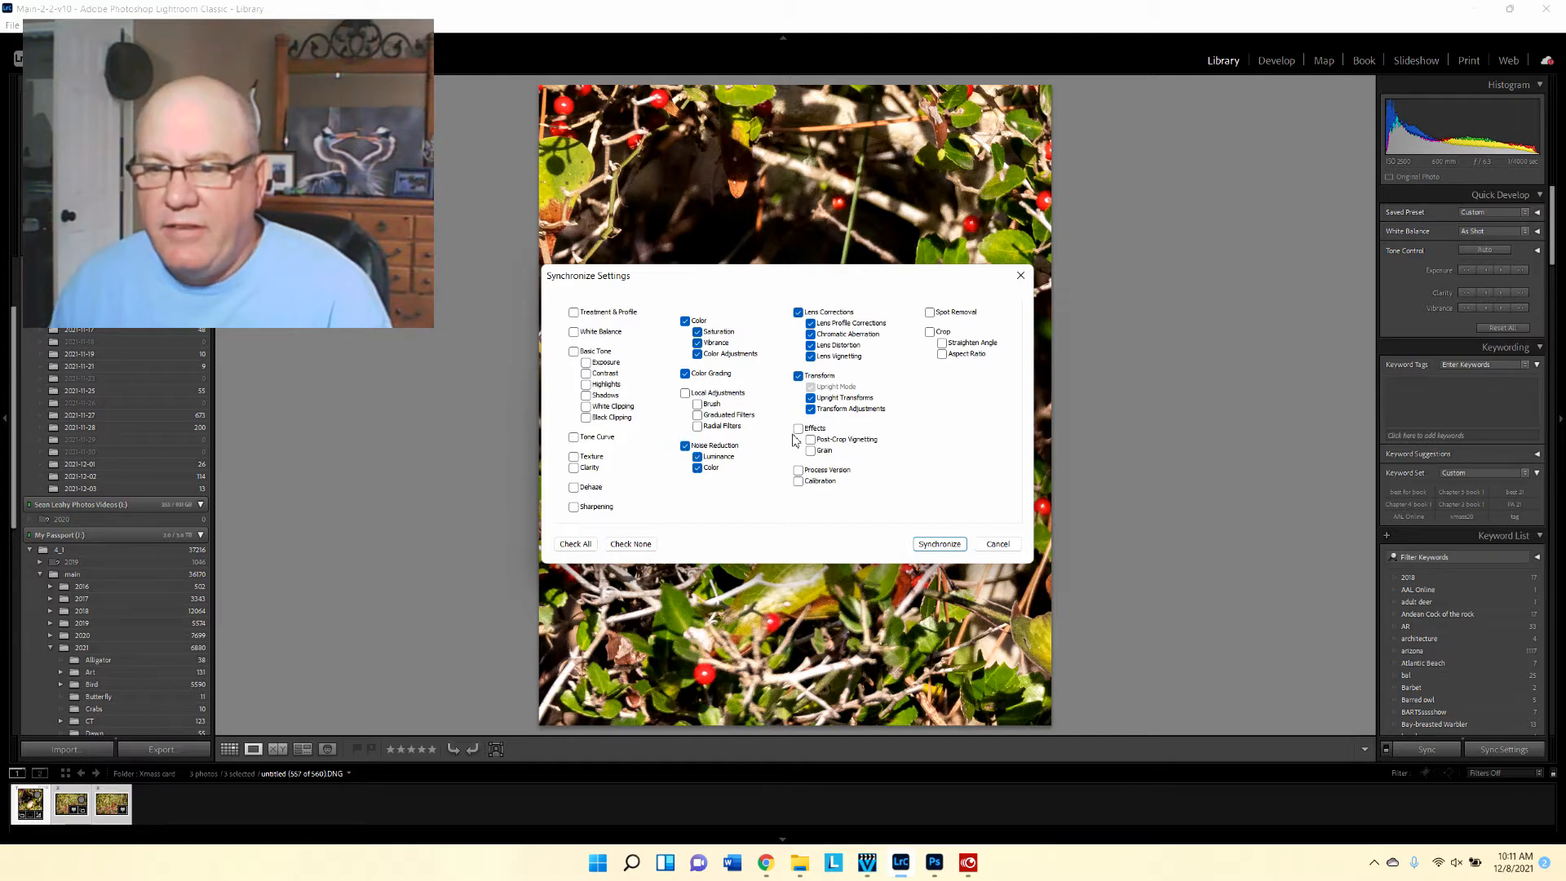
pyautogui.click(799, 428)
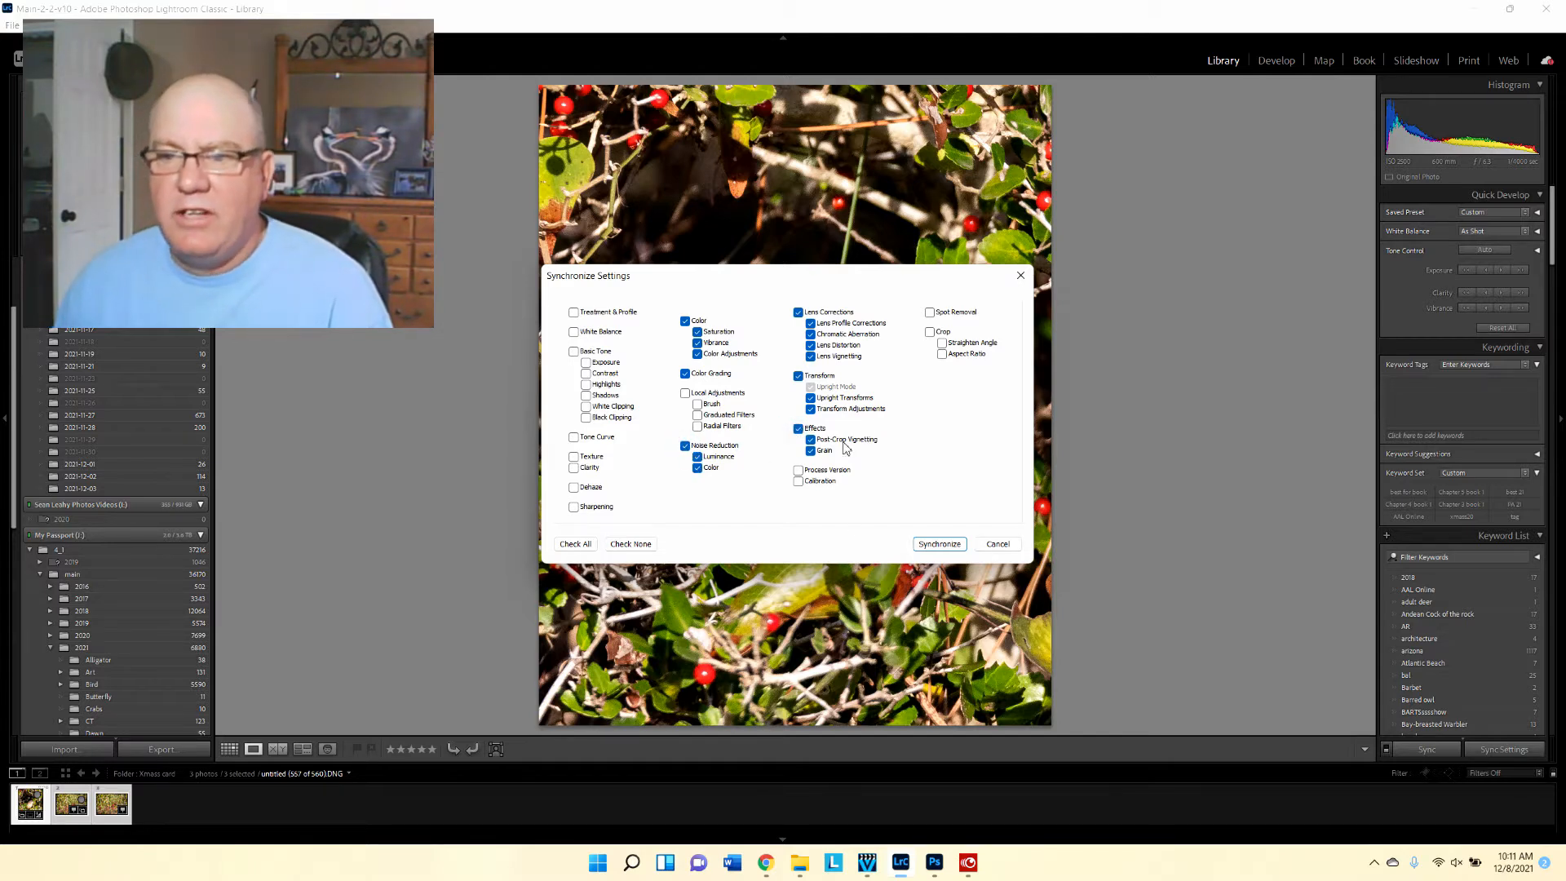
# Include Clarity, Tone Curve, Texture, Dehaze, Sharpening, Basic Tone, White Balance, Treatment & Profile and Local Adjustments, and synchronize the selected photos.
pyautogui.click(574, 468)
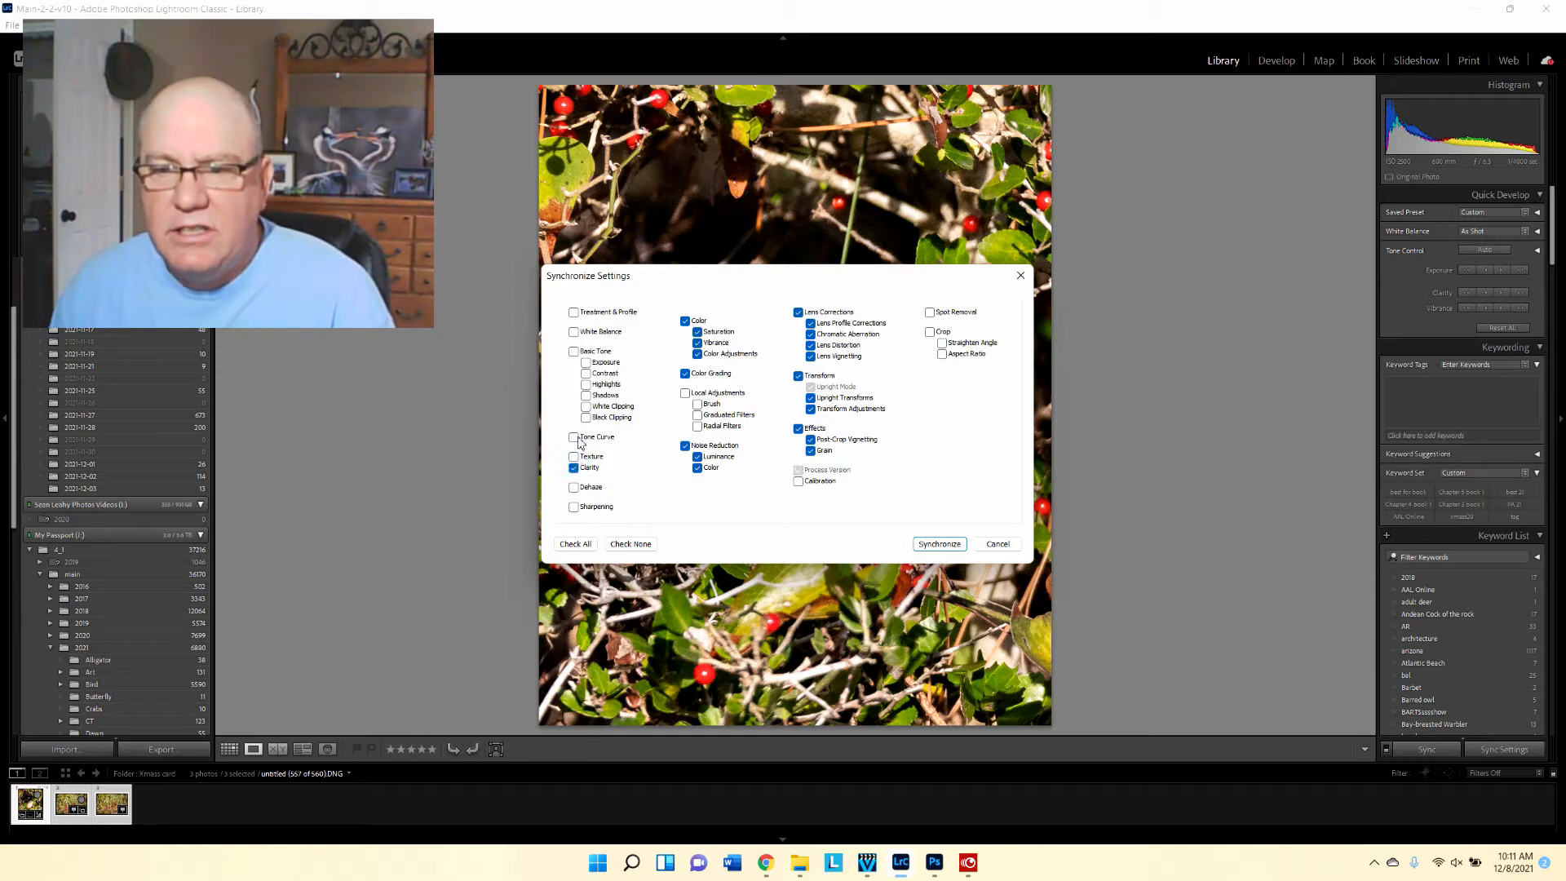
pyautogui.click(577, 438)
pyautogui.click(575, 457)
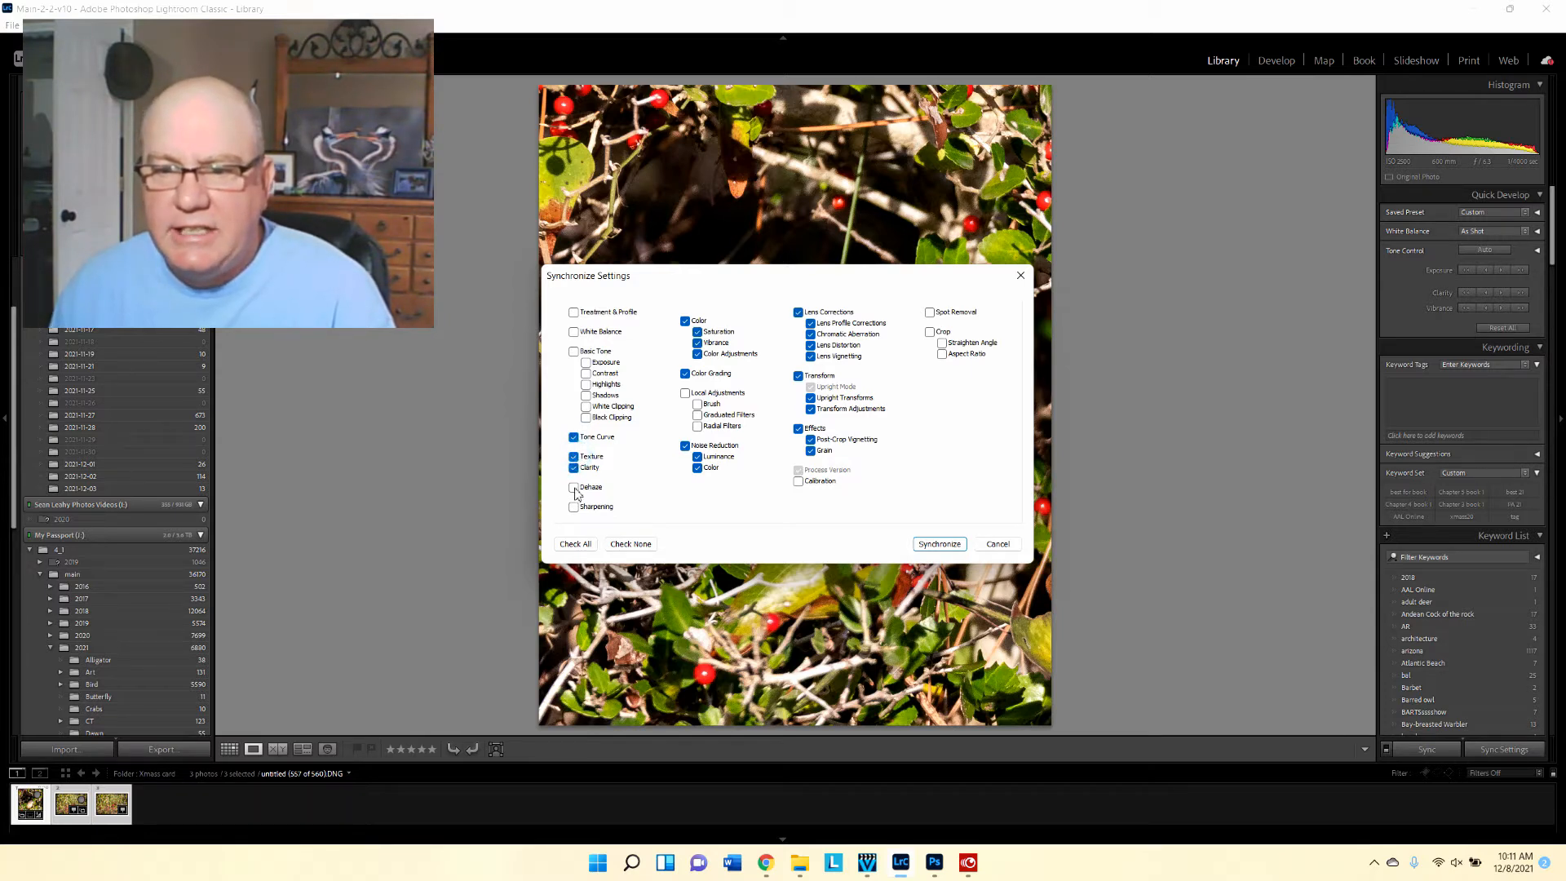
pyautogui.click(573, 487)
pyautogui.click(574, 507)
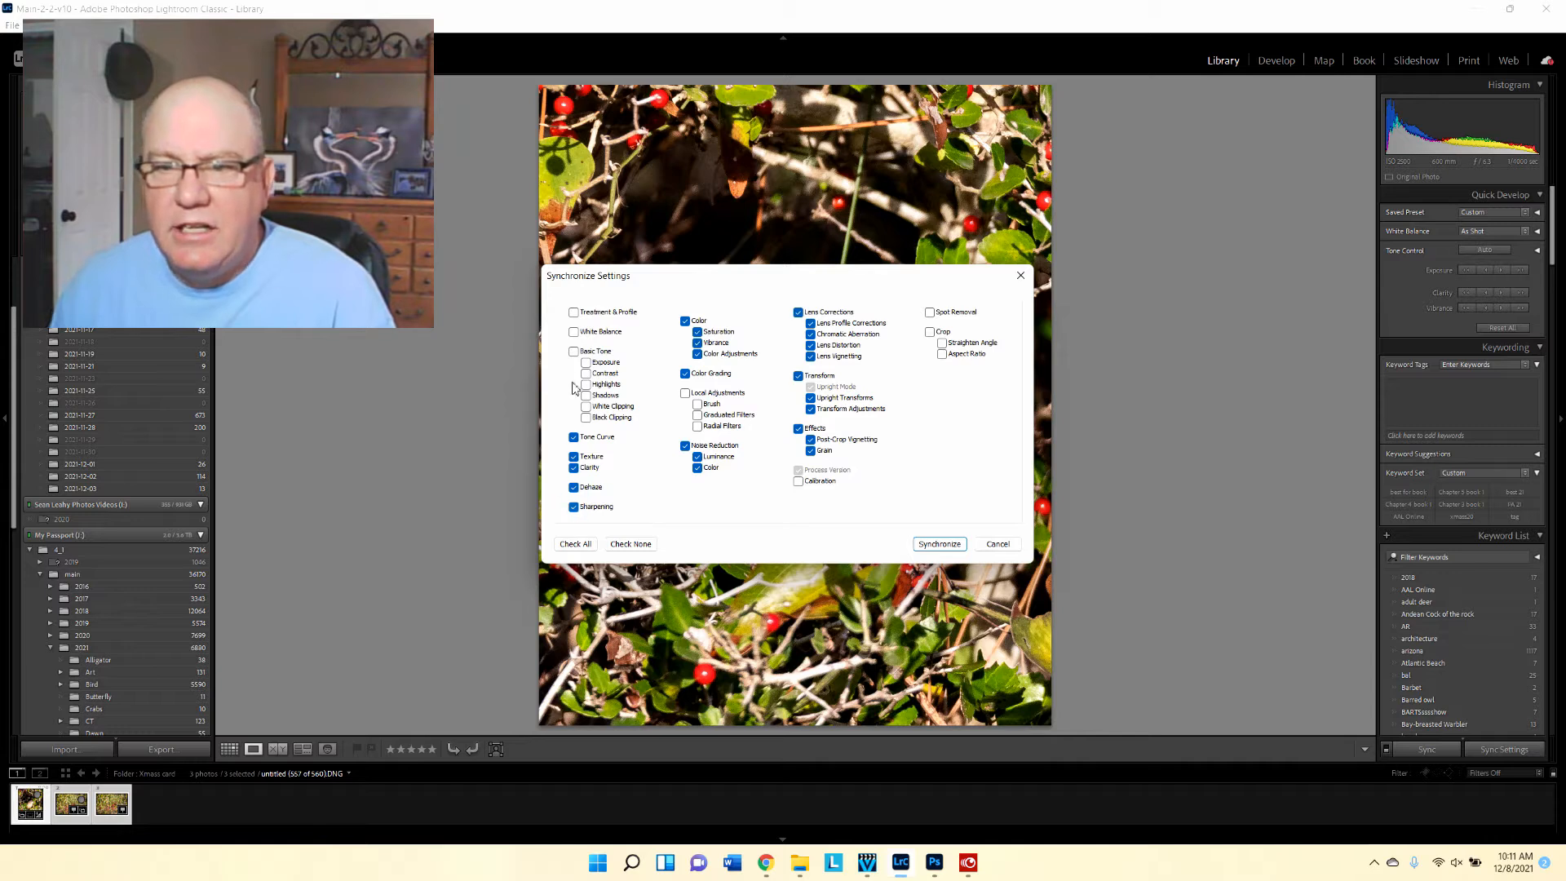
pyautogui.click(575, 352)
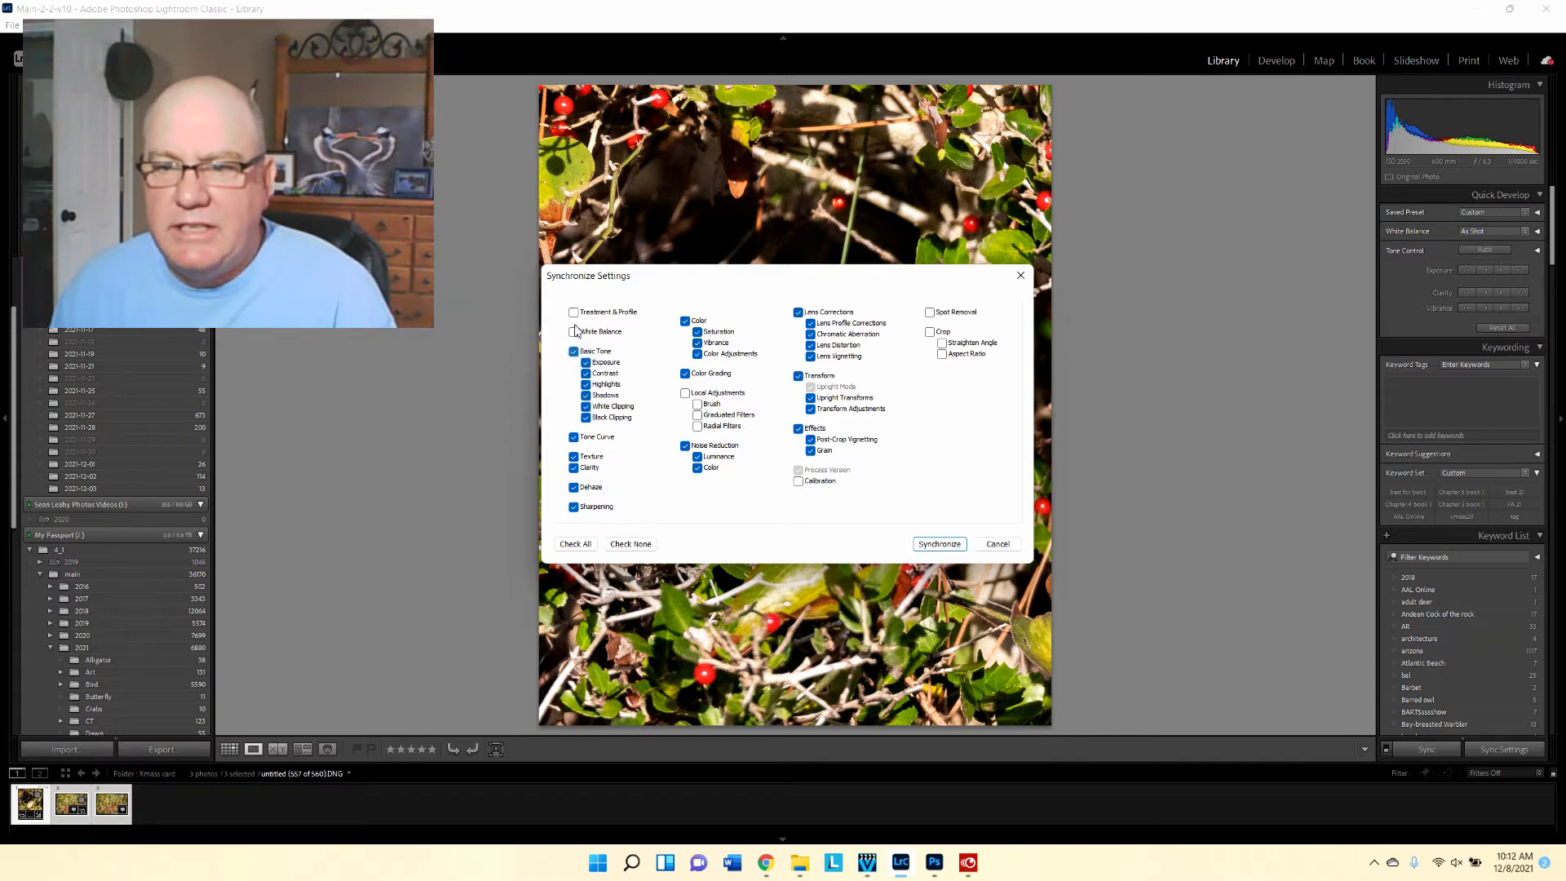
pyautogui.click(574, 333)
pyautogui.click(575, 312)
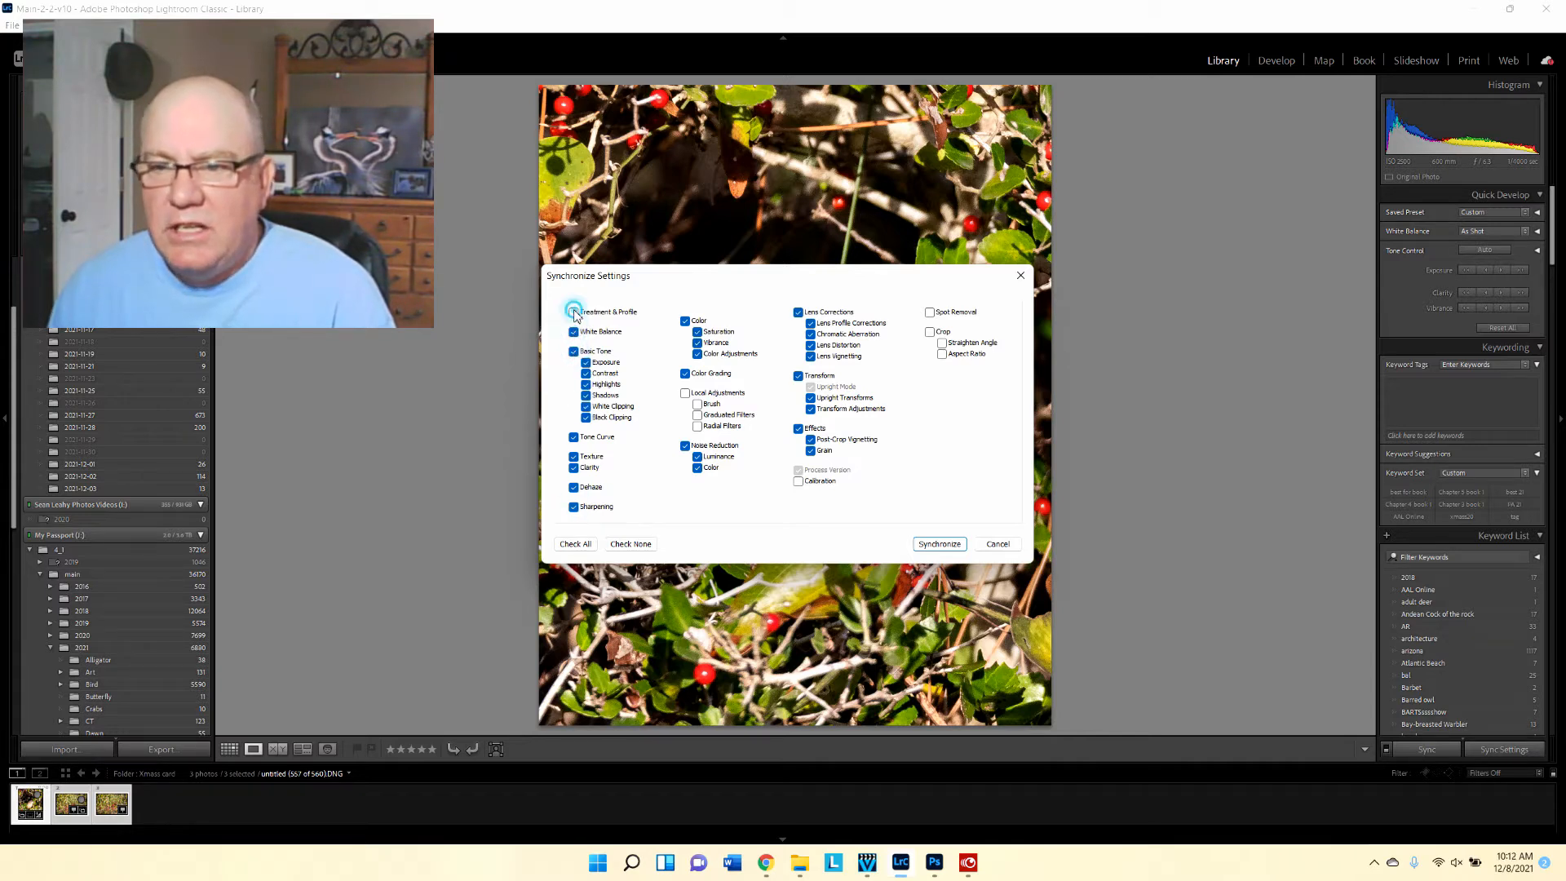
pyautogui.click(685, 394)
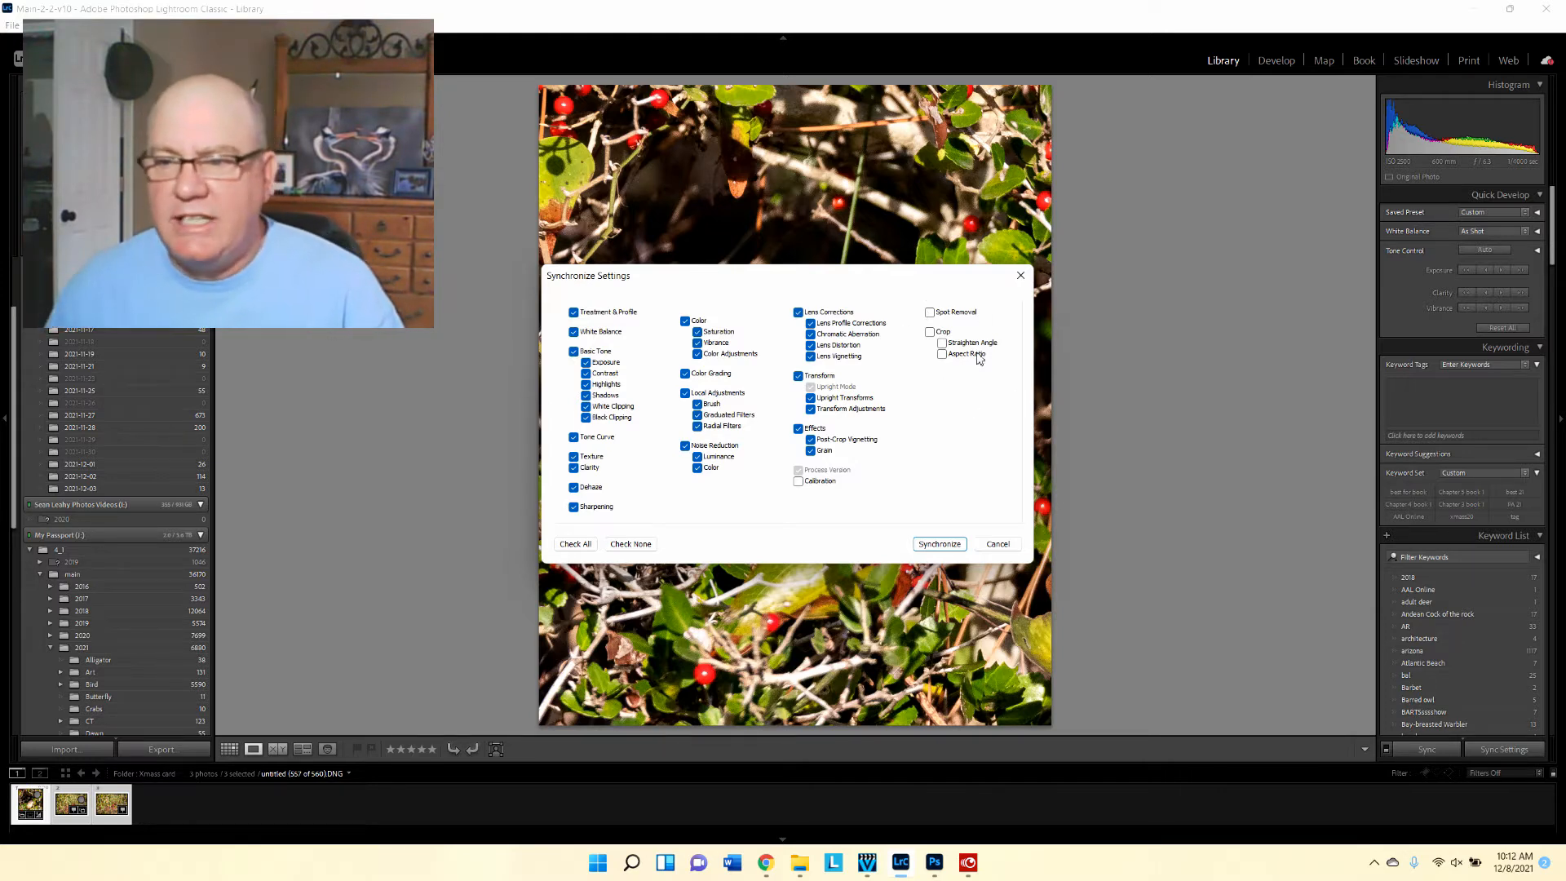
pyautogui.click(940, 543)
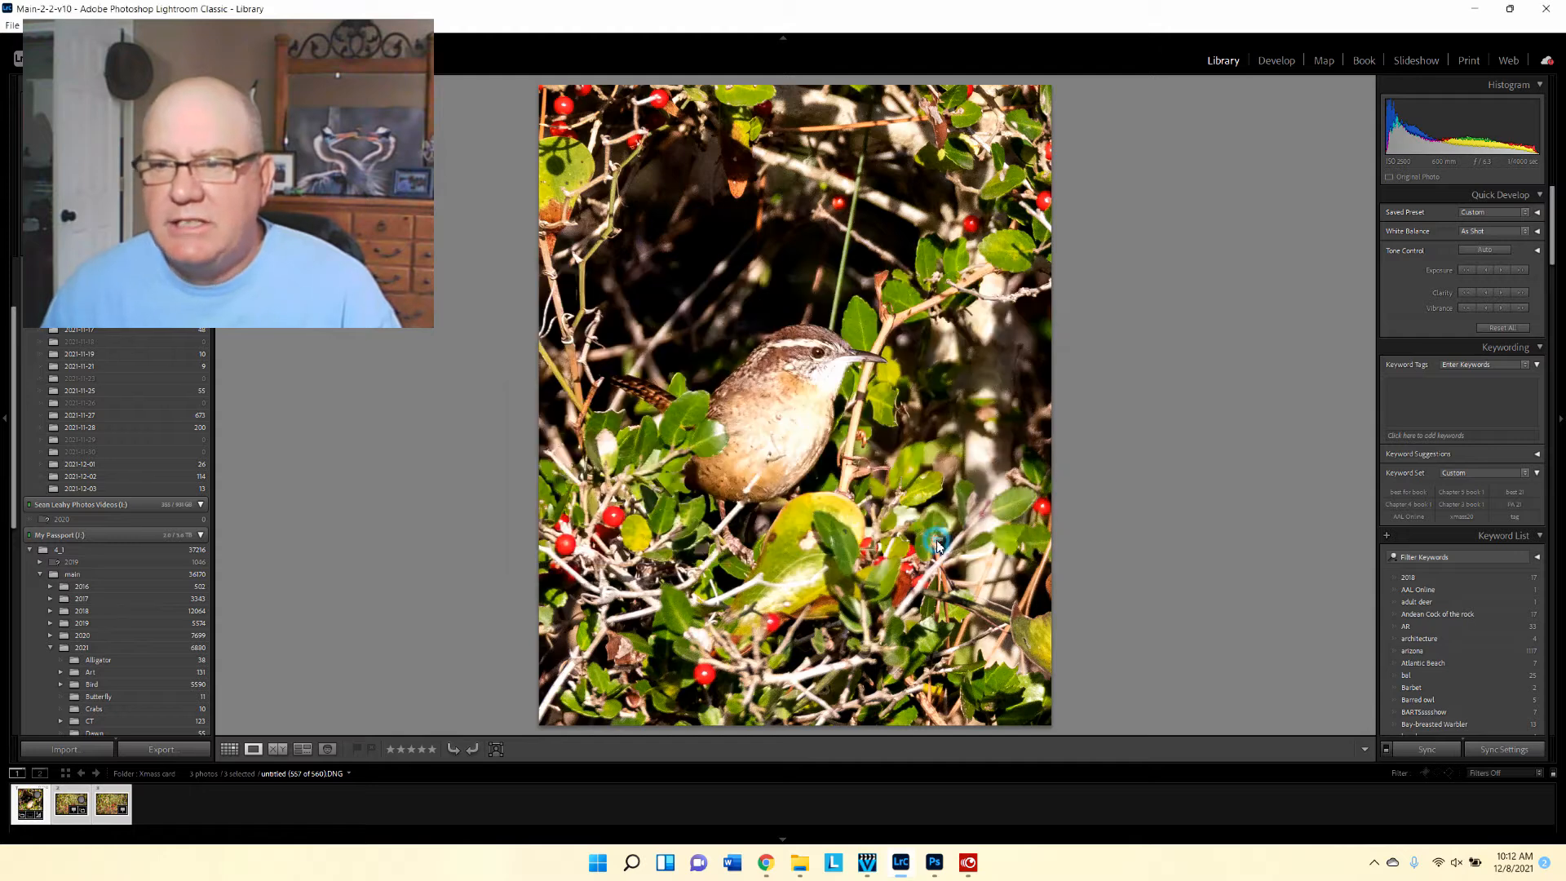
# Check the two synchronized berry photos and open all three selected photos for editing in Adobe Photoshop 2021.
pyautogui.click(63, 803)
pyautogui.click(122, 801)
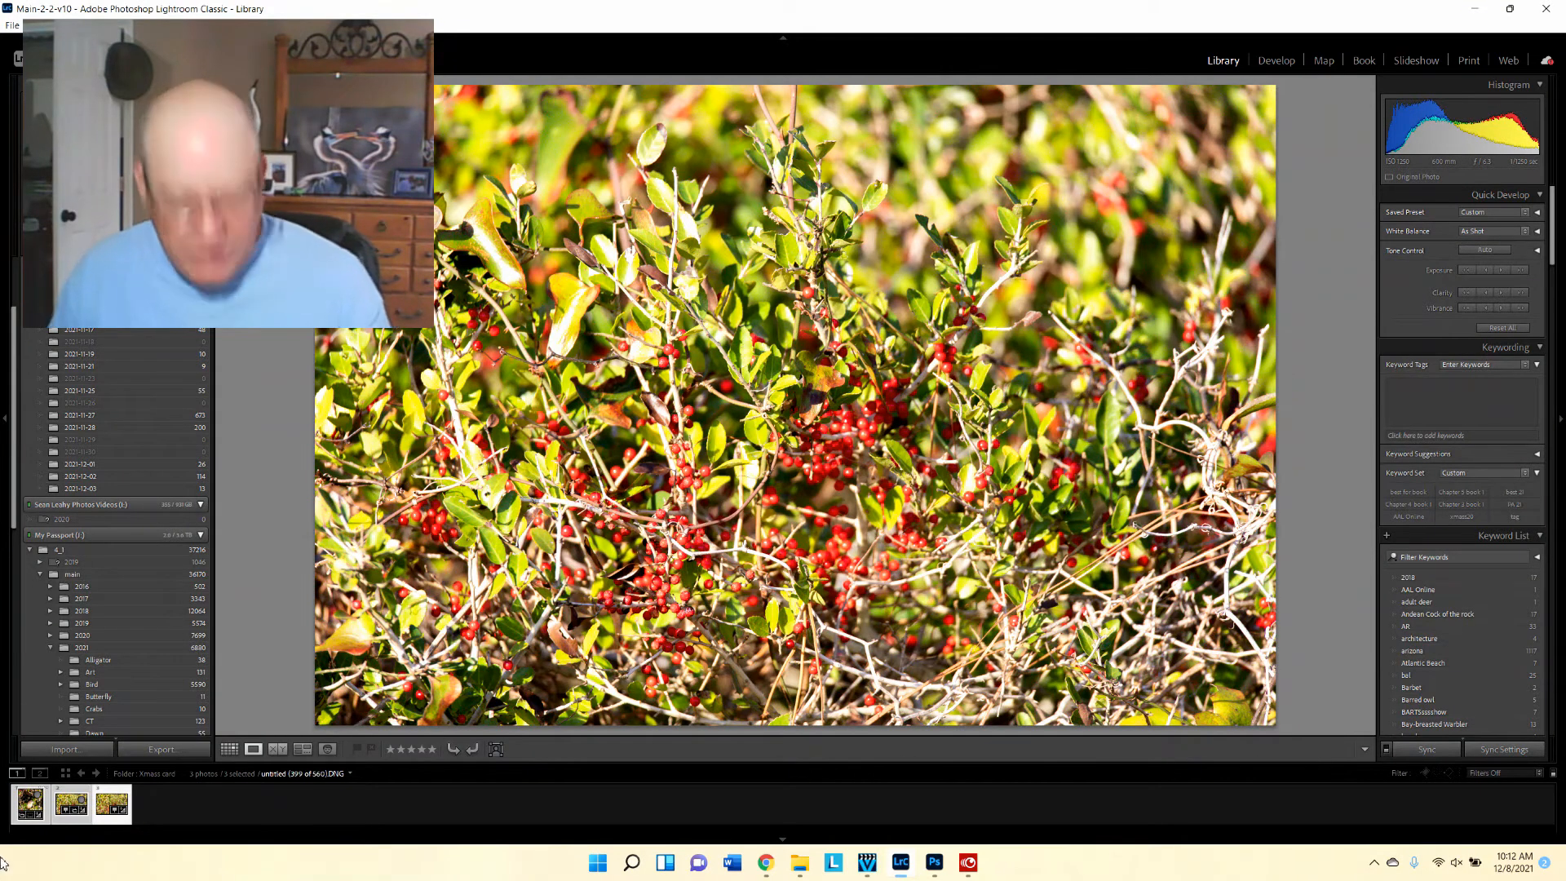
pyautogui.rightClick(69, 804)
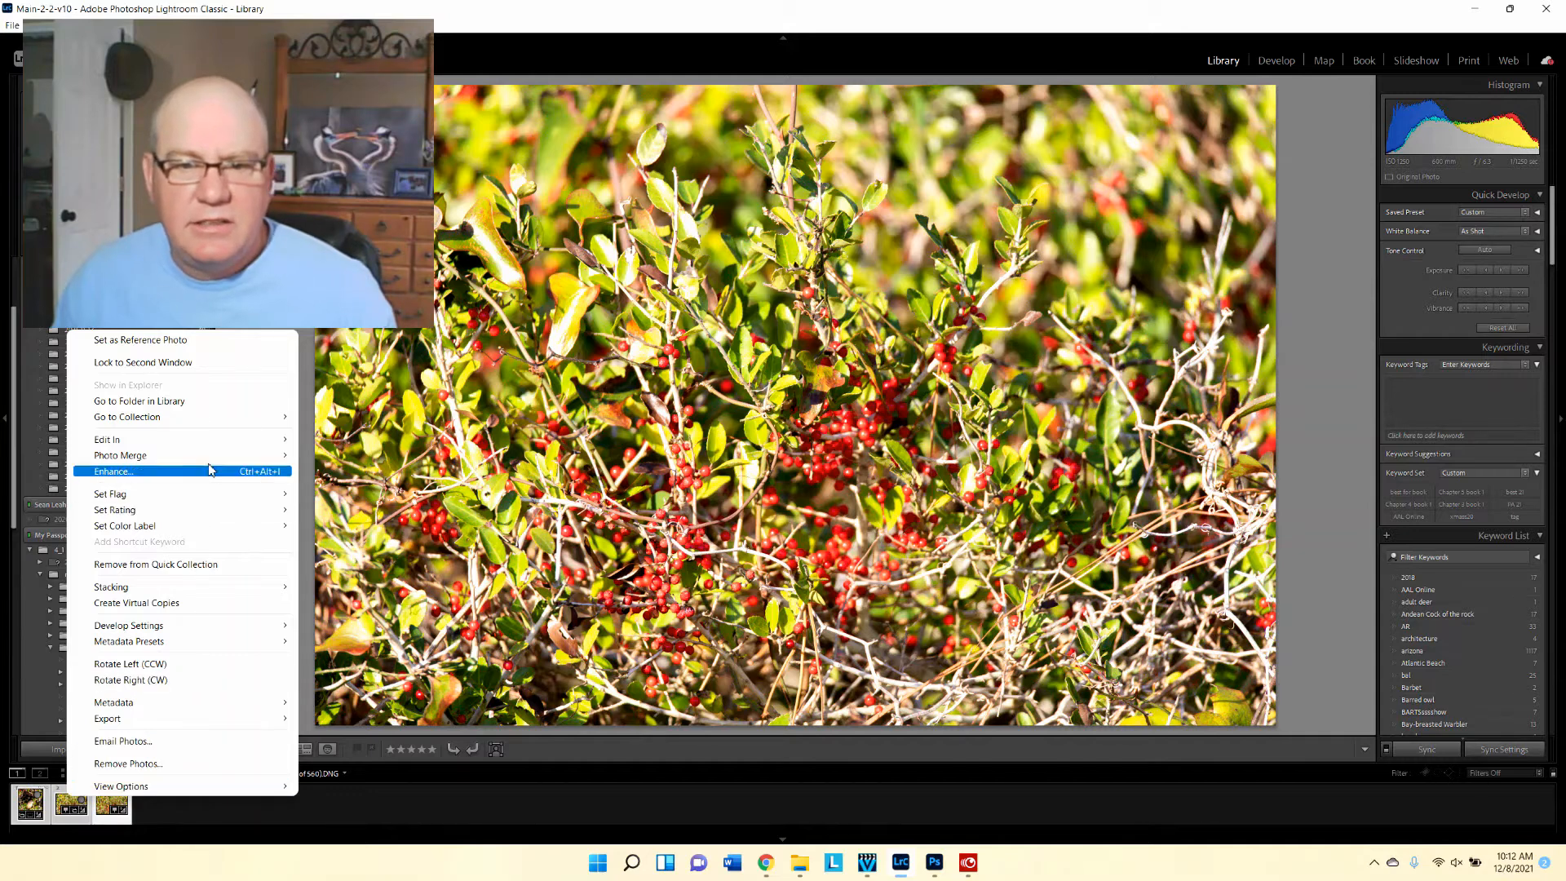
pyautogui.moveTo(227, 442)
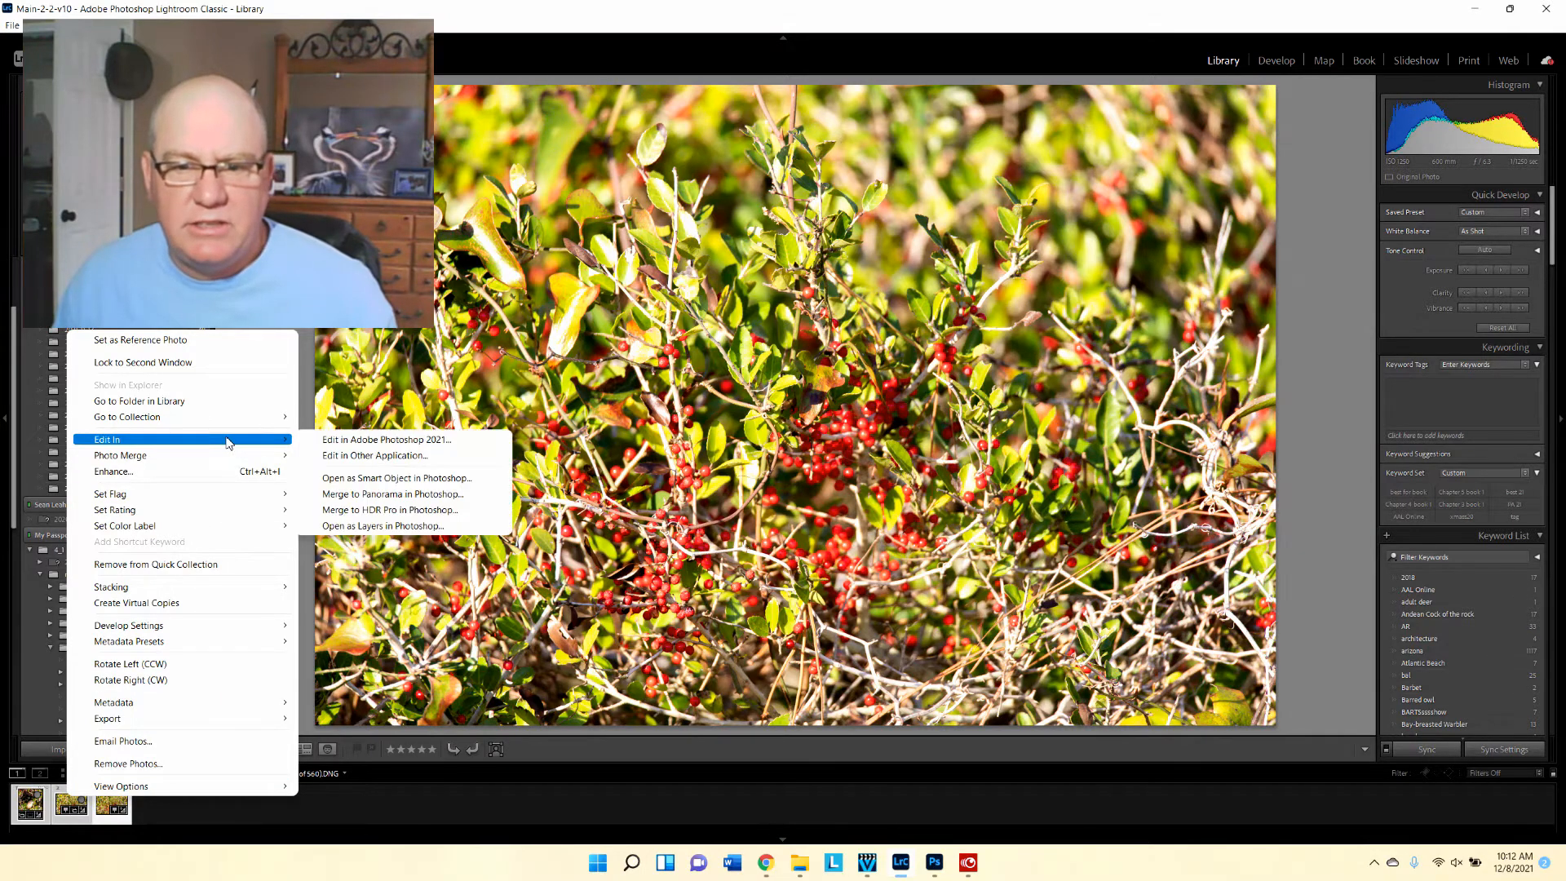
pyautogui.click(376, 441)
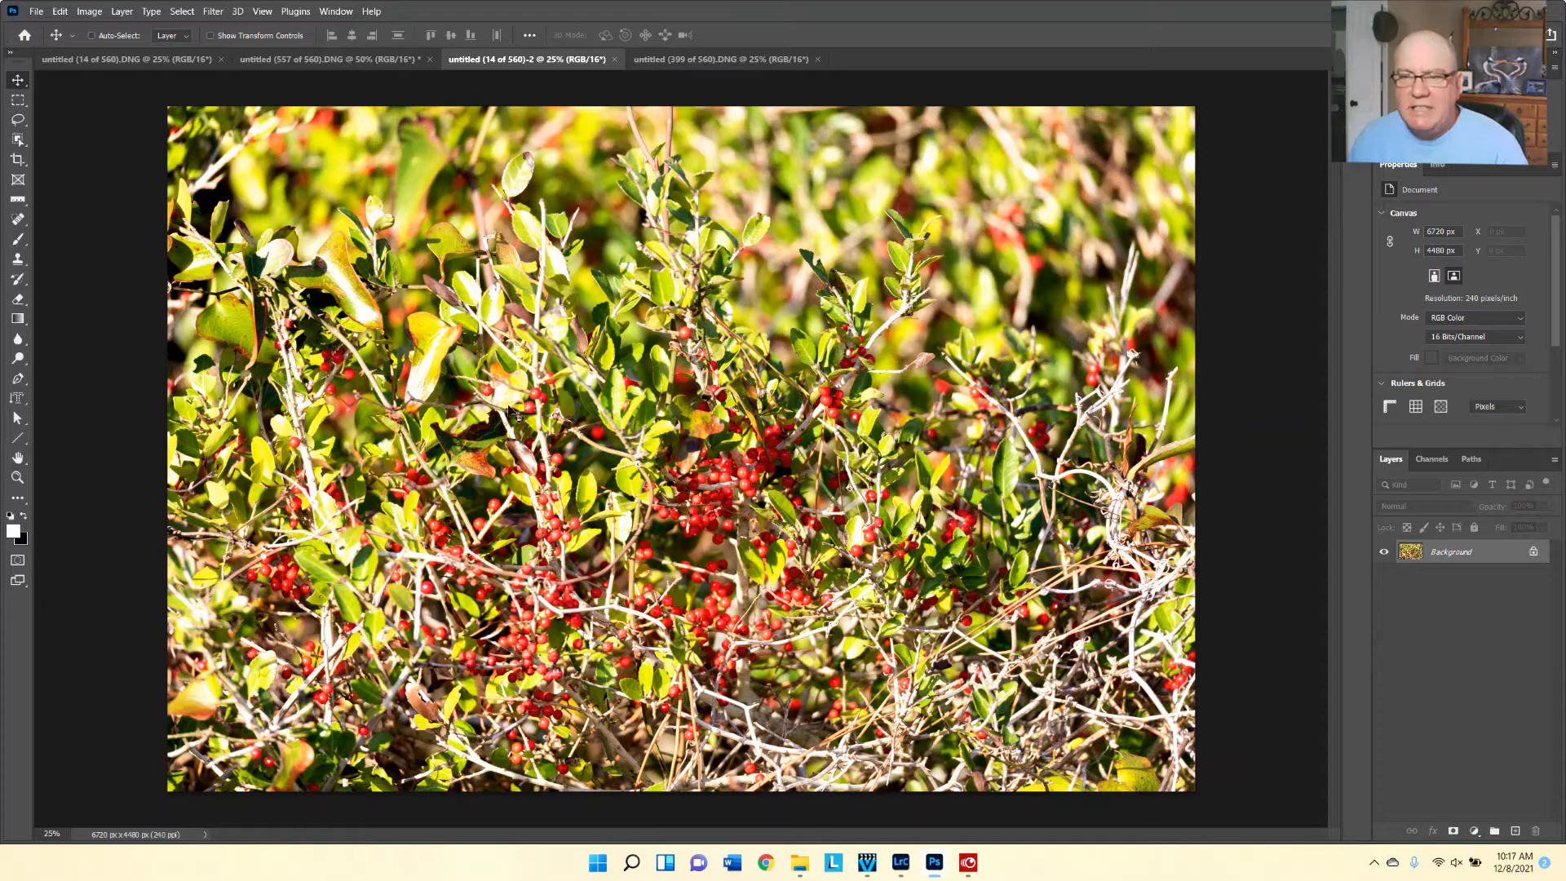
# Copy the berry photo untitled (14 of 560)-2 into the bird document as a new layer, placing its dense berry cluster along the upper edge.
pyautogui.click(369, 61)
pyautogui.click(492, 59)
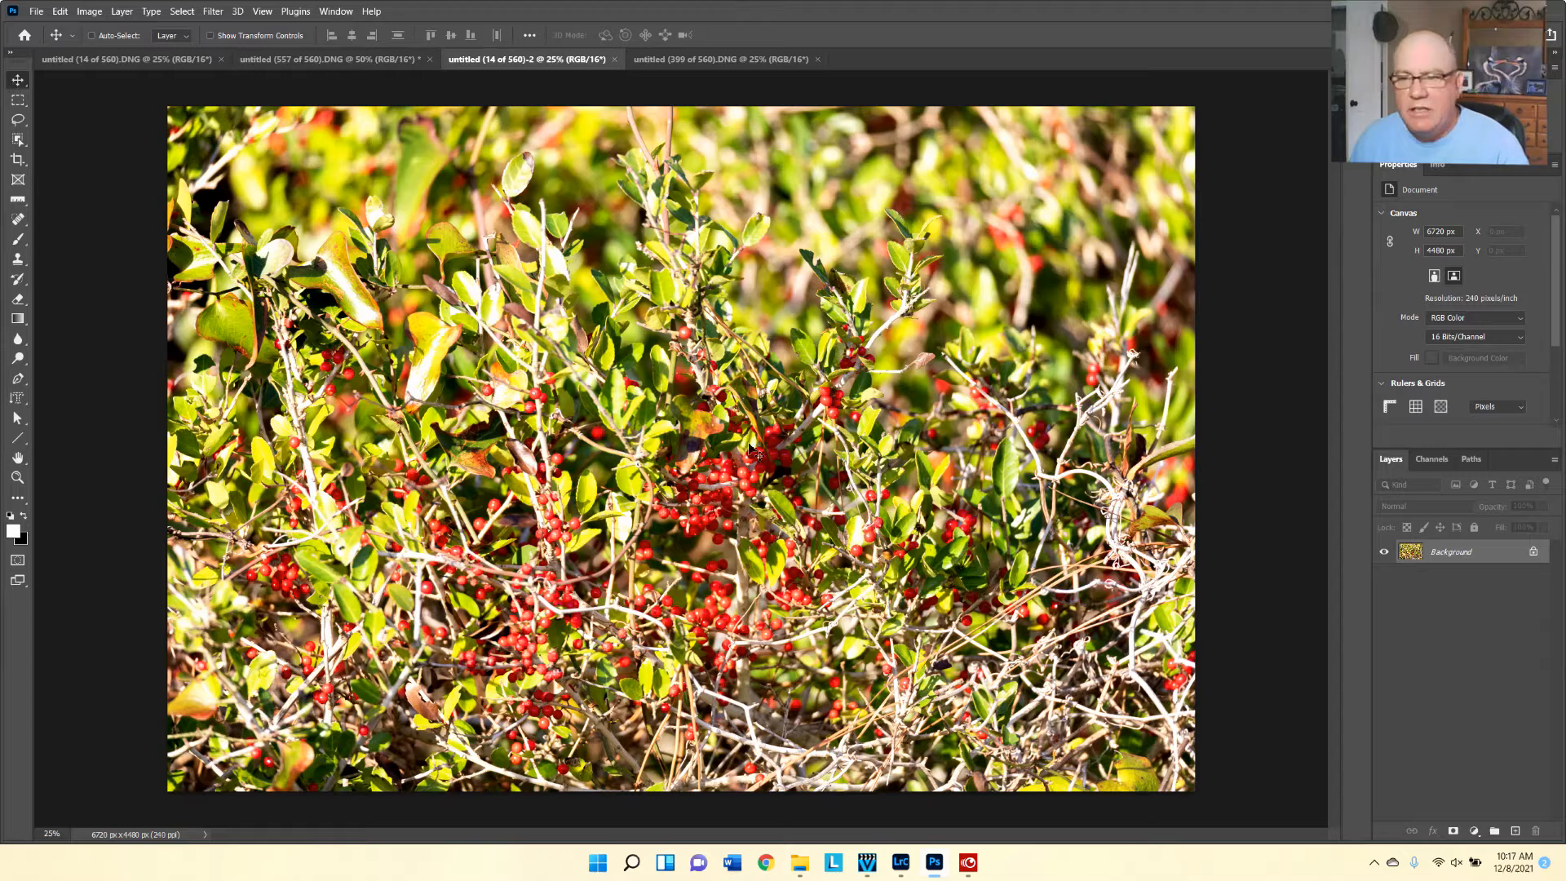
pyautogui.moveTo(749, 445); pyautogui.dragTo(667, 457)
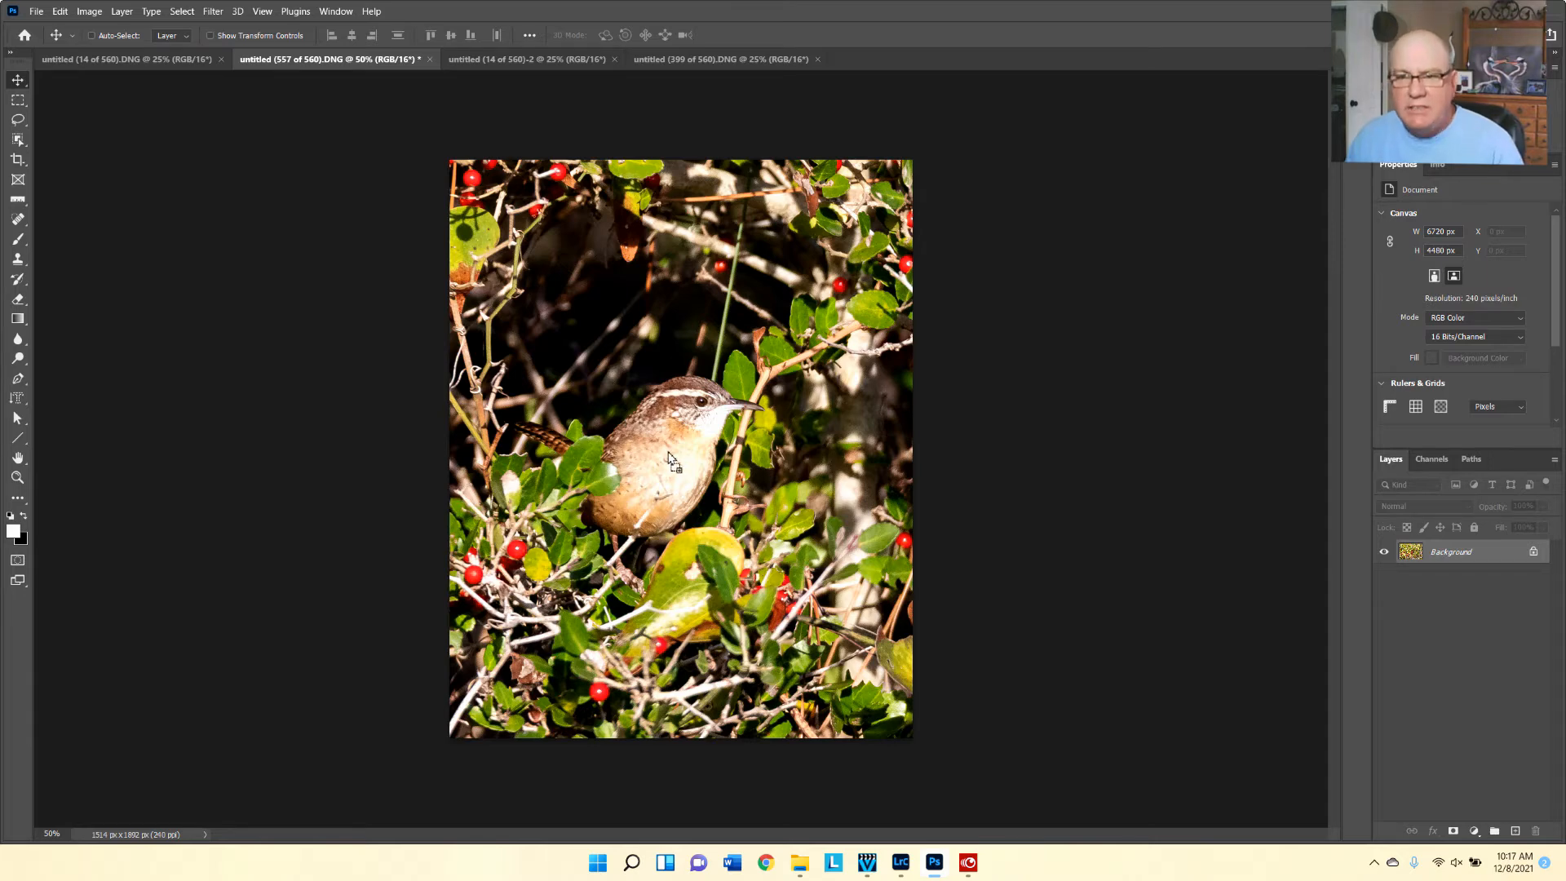
pyautogui.moveTo(669, 459); pyautogui.dragTo(667, 450)
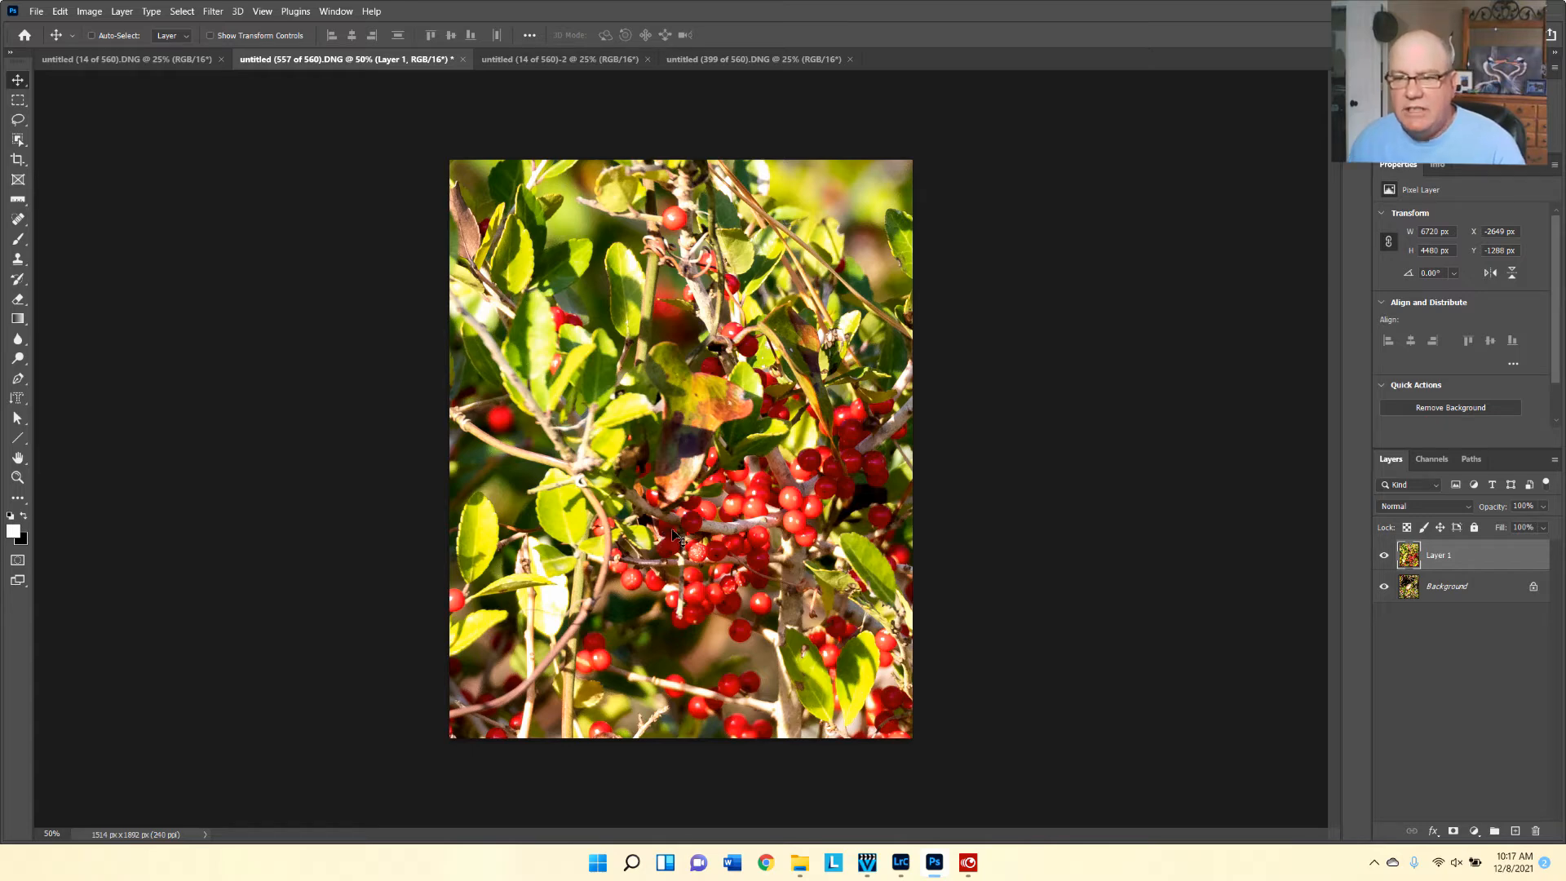
pyautogui.moveTo(674, 535); pyautogui.dragTo(600, 240)
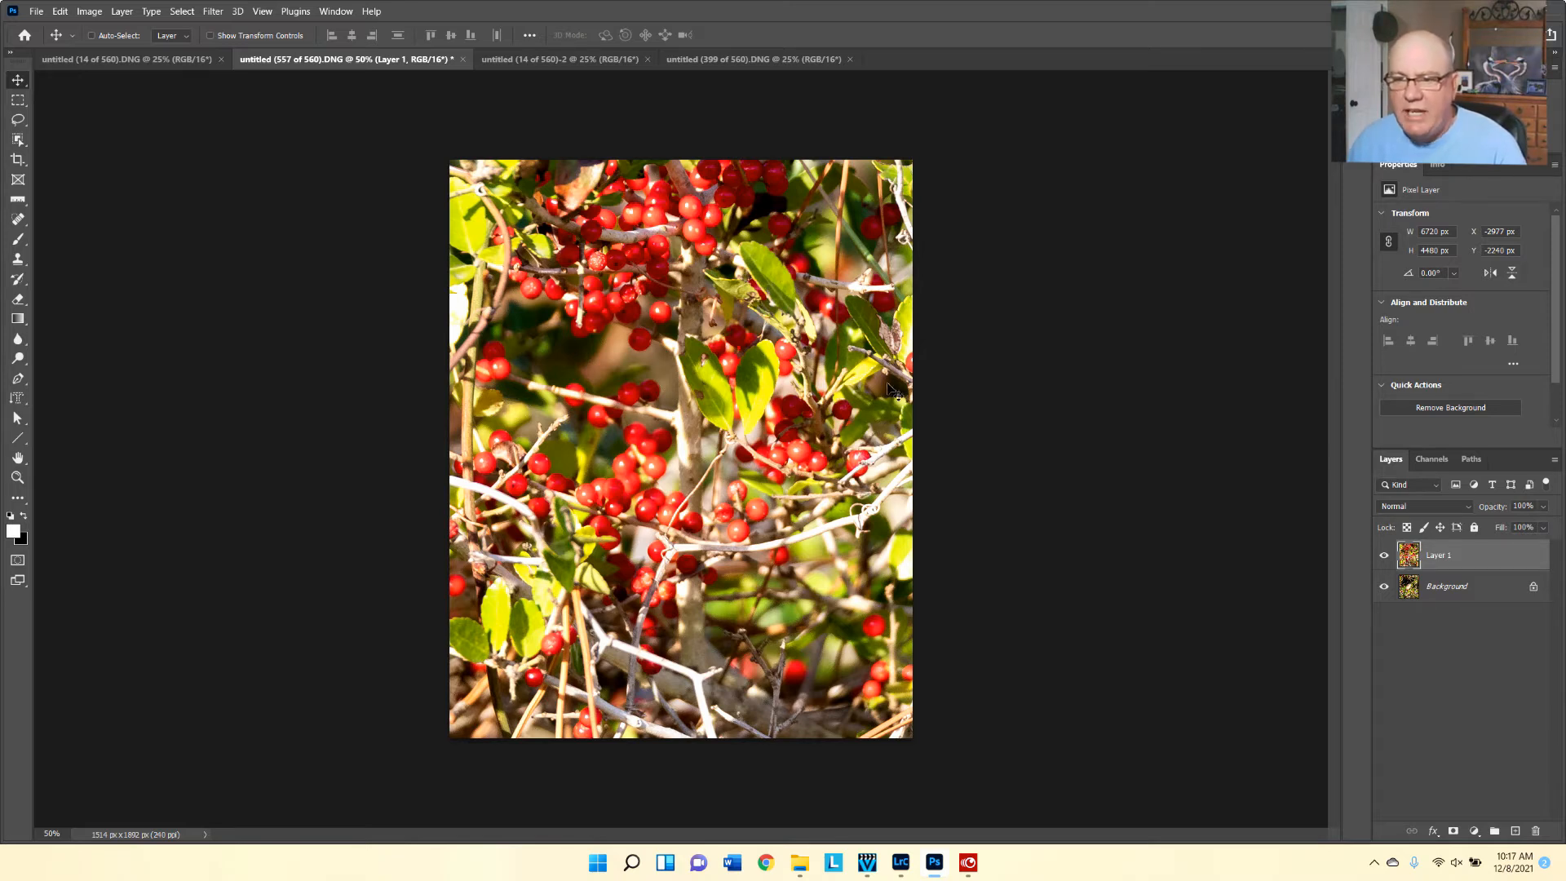
pyautogui.moveTo(752, 317); pyautogui.dragTo(773, 317)
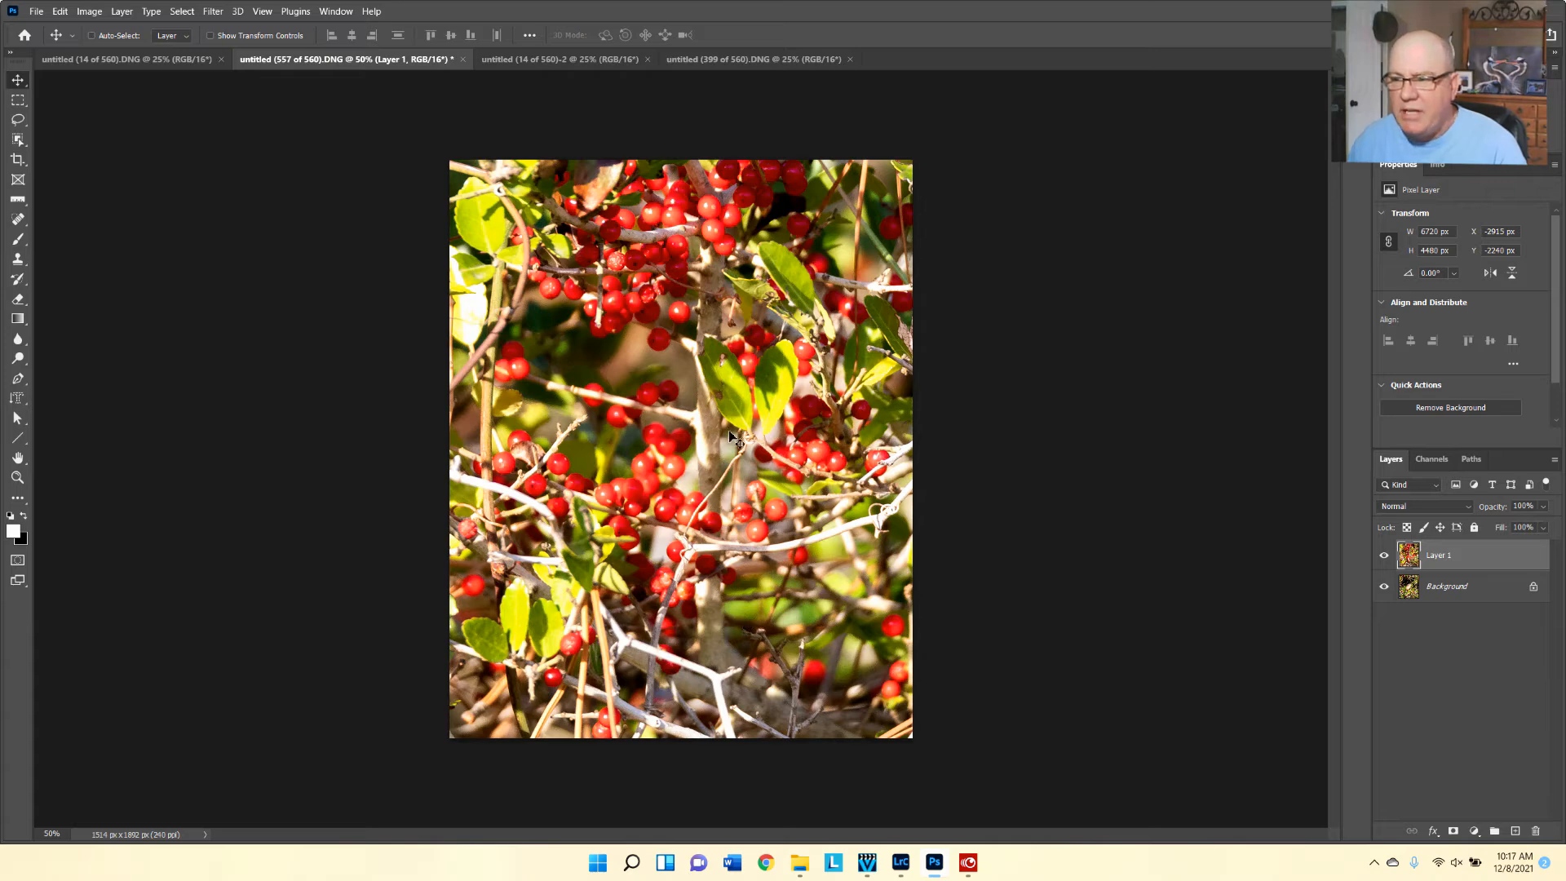
# Add a black mask to the berry layer and paint it white with a 600 px brush to reveal berries above and beside the bird.
pyautogui.keyDown('alt'); pyautogui.click(1454, 832); pyautogui.keyUp('alt')
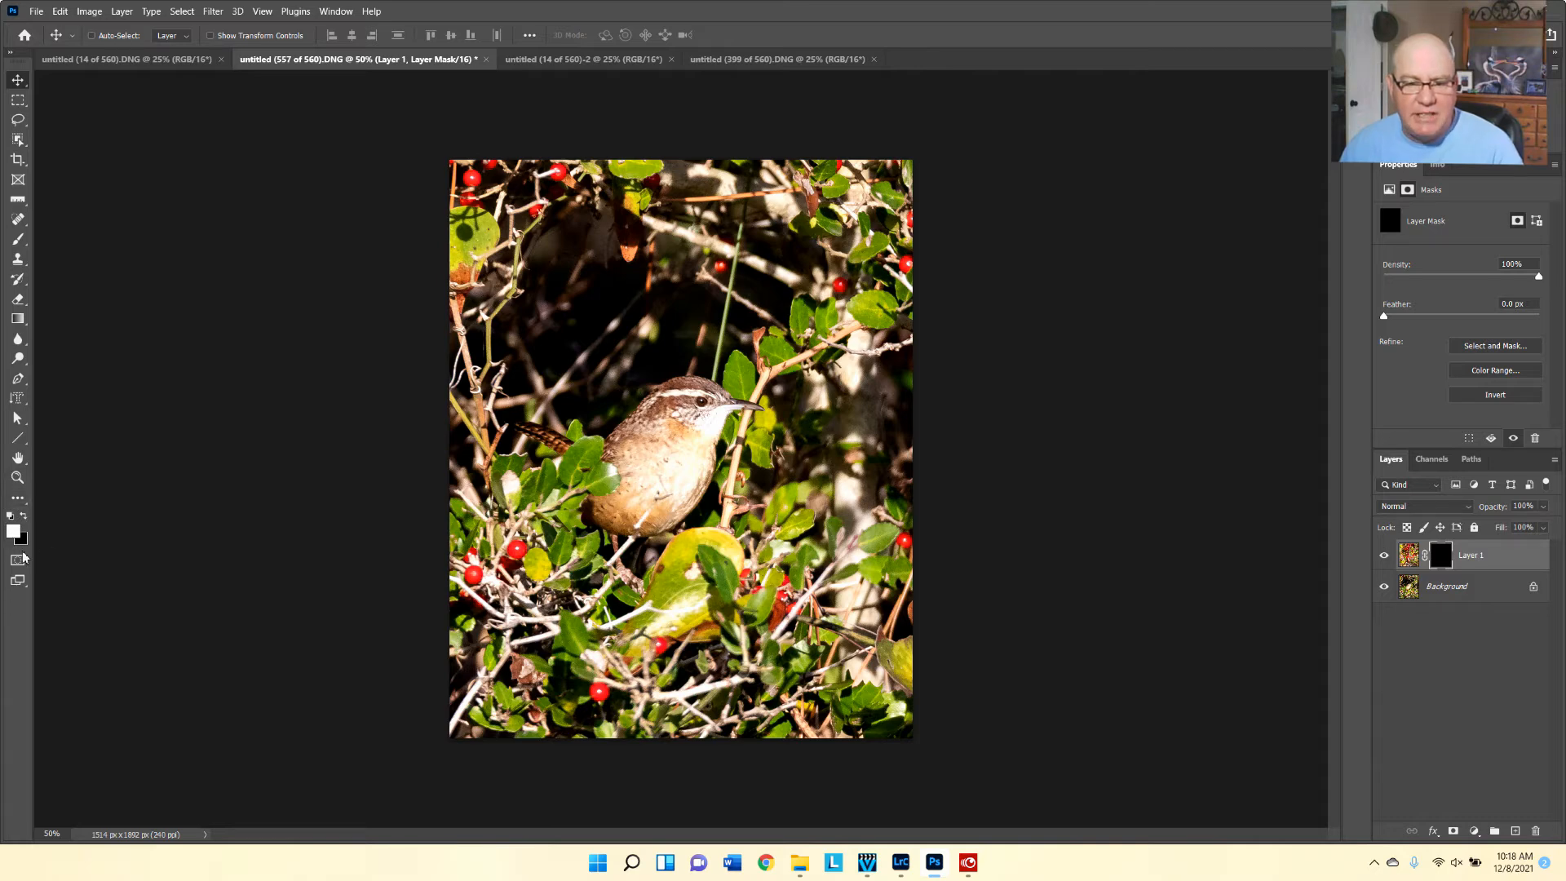
pyautogui.click(14, 242)
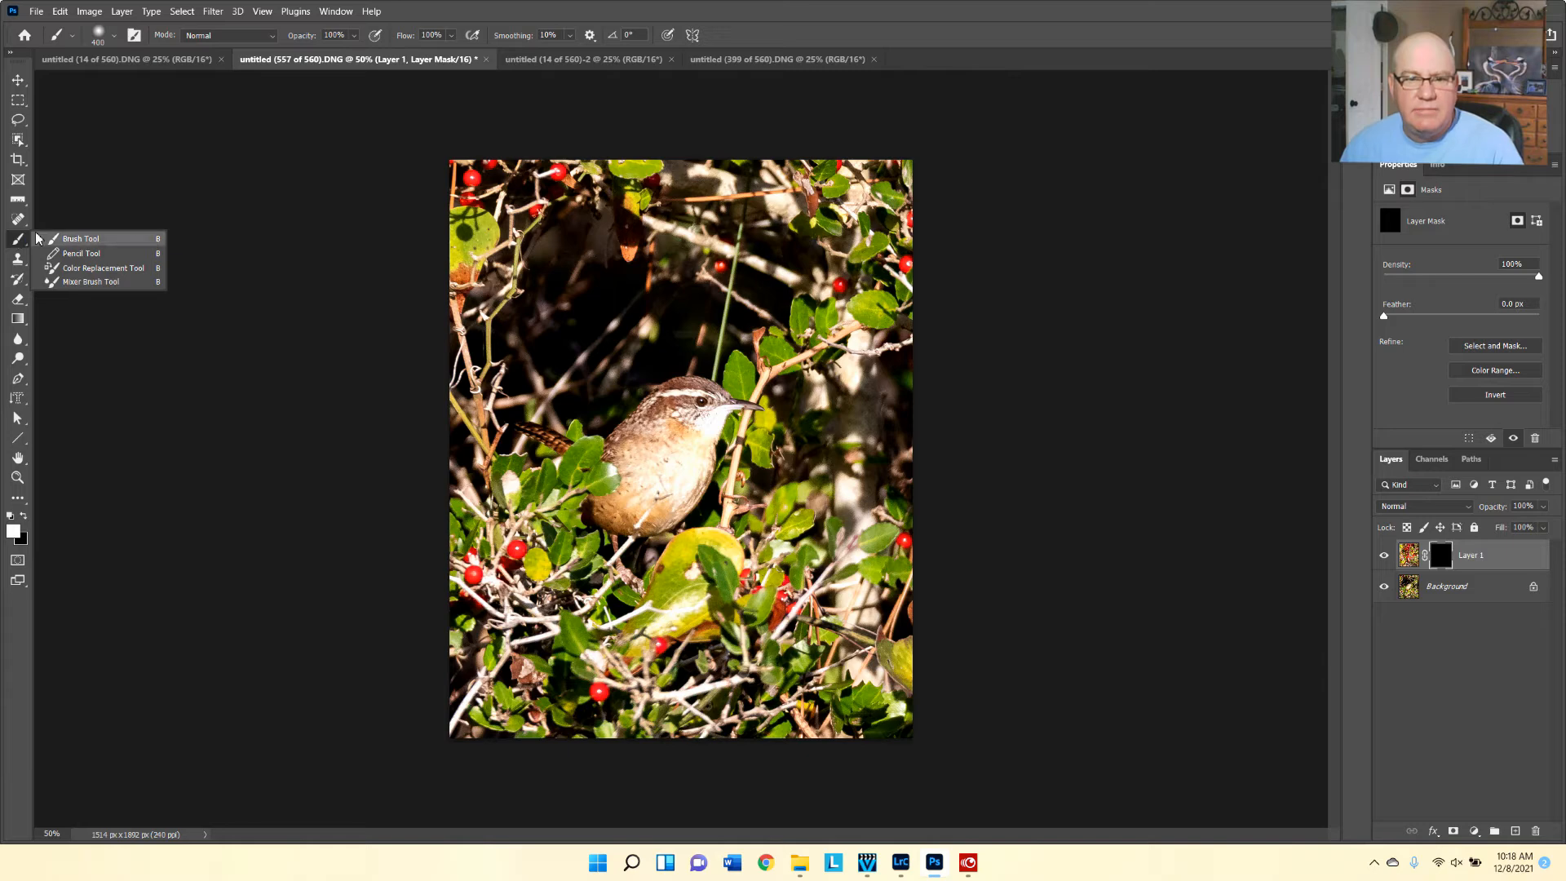
pyautogui.click(70, 243)
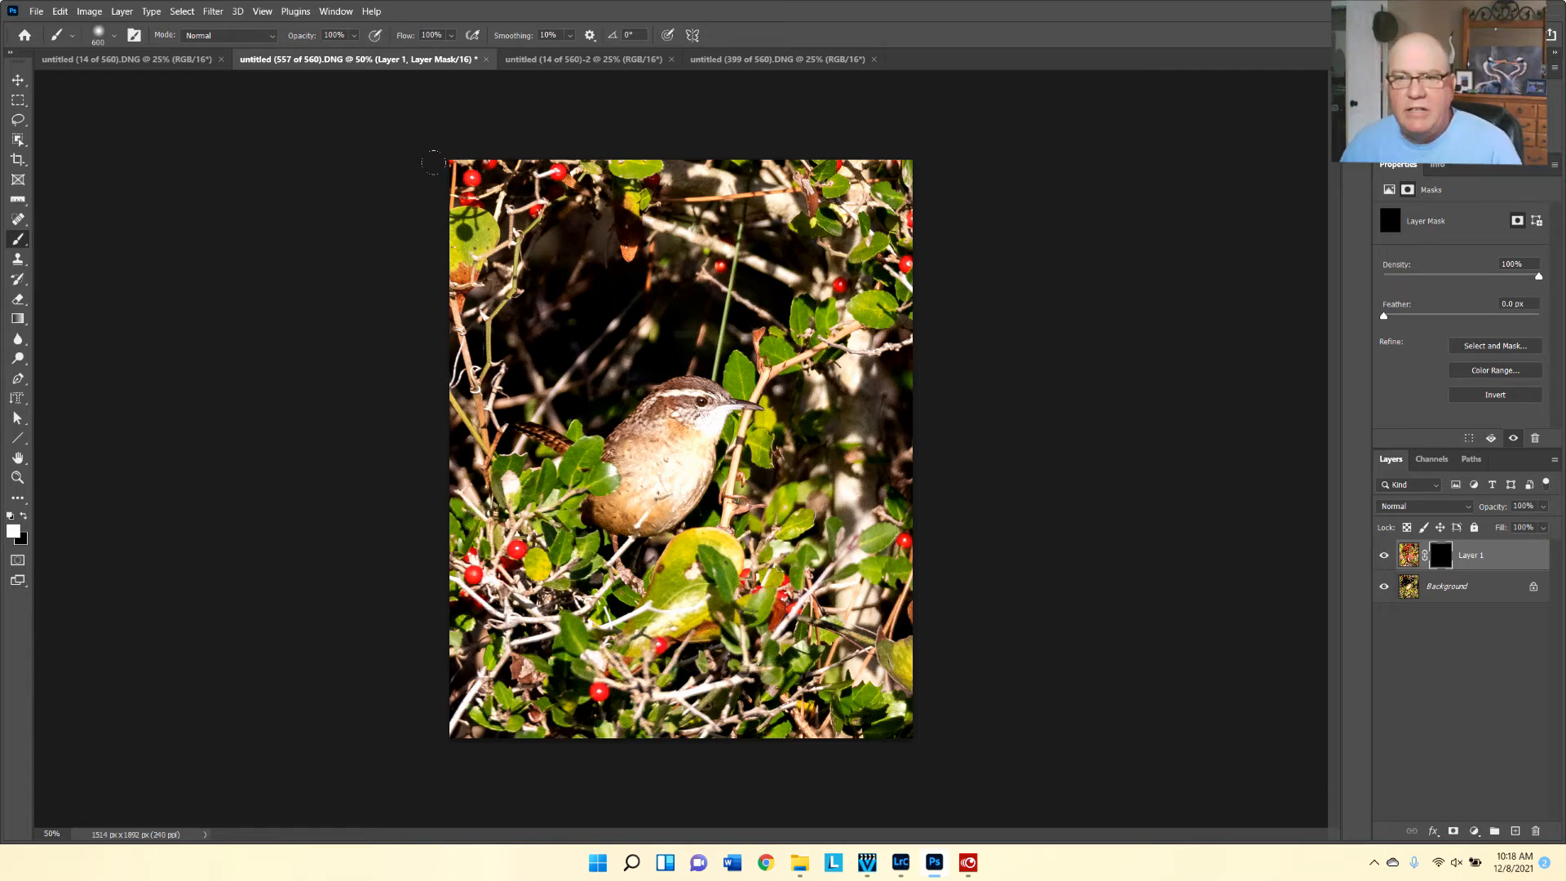
pyautogui.moveTo(422, 157)
pyautogui.mouseDown()
pyautogui.moveTo(749, 154)
pyautogui.moveTo(892, 224)
pyautogui.moveTo(855, 302)
pyautogui.moveTo(781, 281)
pyautogui.moveTo(846, 400)
pyautogui.moveTo(830, 440)
pyautogui.moveTo(750, 318)
pyautogui.mouseUp()
pyautogui.moveTo(718, 331)
pyautogui.mouseDown()
pyautogui.moveTo(611, 331)
pyautogui.moveTo(490, 391)
pyautogui.moveTo(571, 408)
pyautogui.moveTo(848, 347)
pyautogui.moveTo(815, 498)
pyautogui.moveTo(775, 563)
pyautogui.moveTo(881, 620)
pyautogui.moveTo(848, 669)
pyautogui.moveTo(938, 530)
pyautogui.moveTo(907, 473)
pyautogui.moveTo(889, 212)
pyautogui.mouseUp()
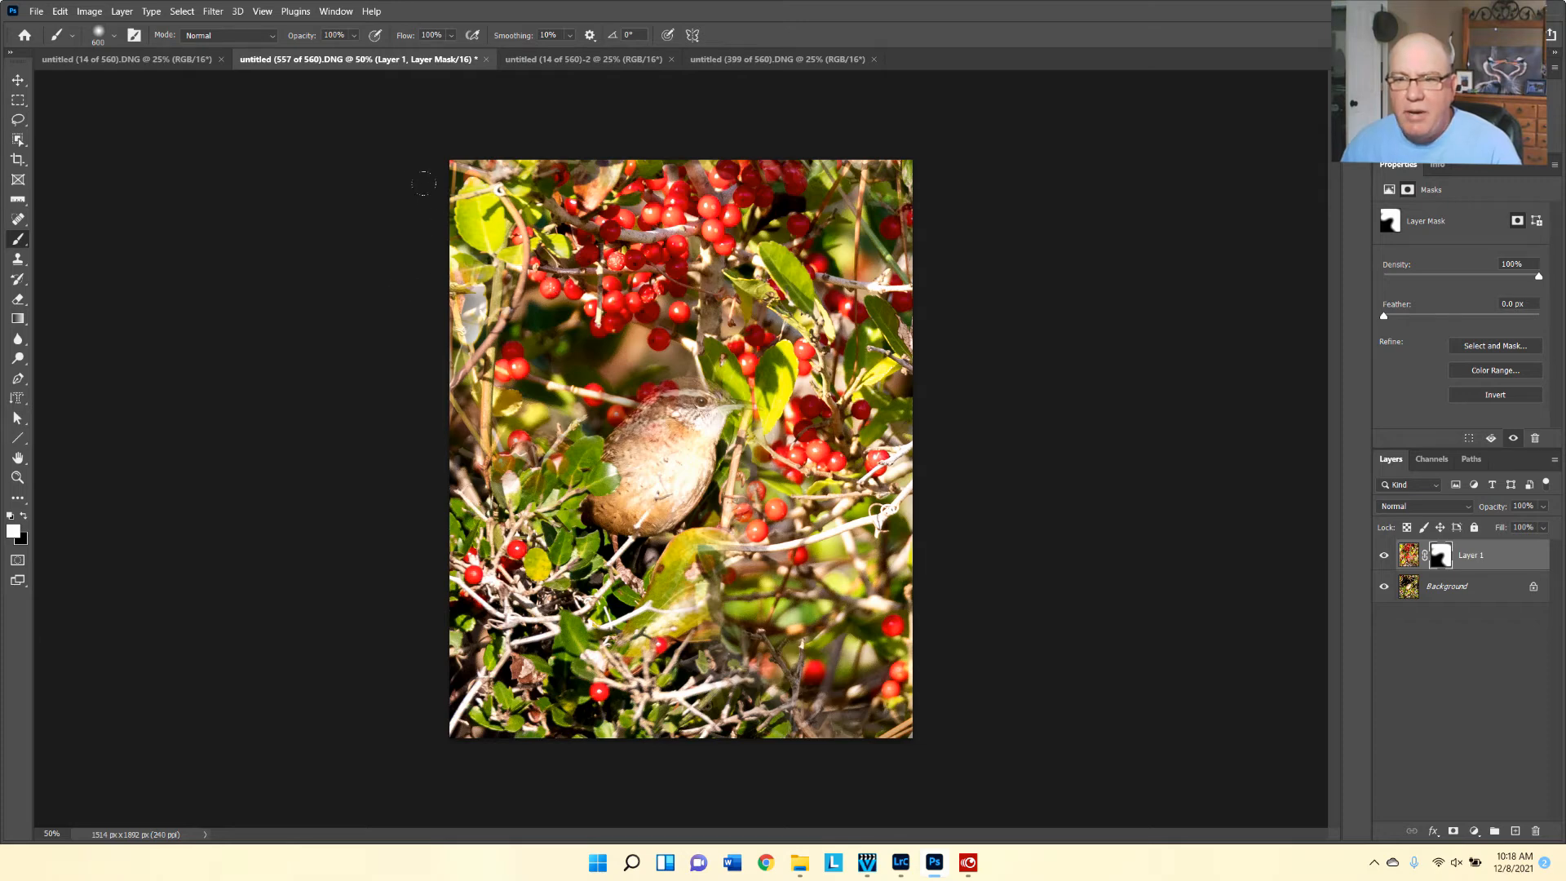
pyautogui.moveTo(424, 184)
pyautogui.mouseDown()
pyautogui.moveTo(530, 175)
pyautogui.moveTo(867, 238)
pyautogui.mouseUp()
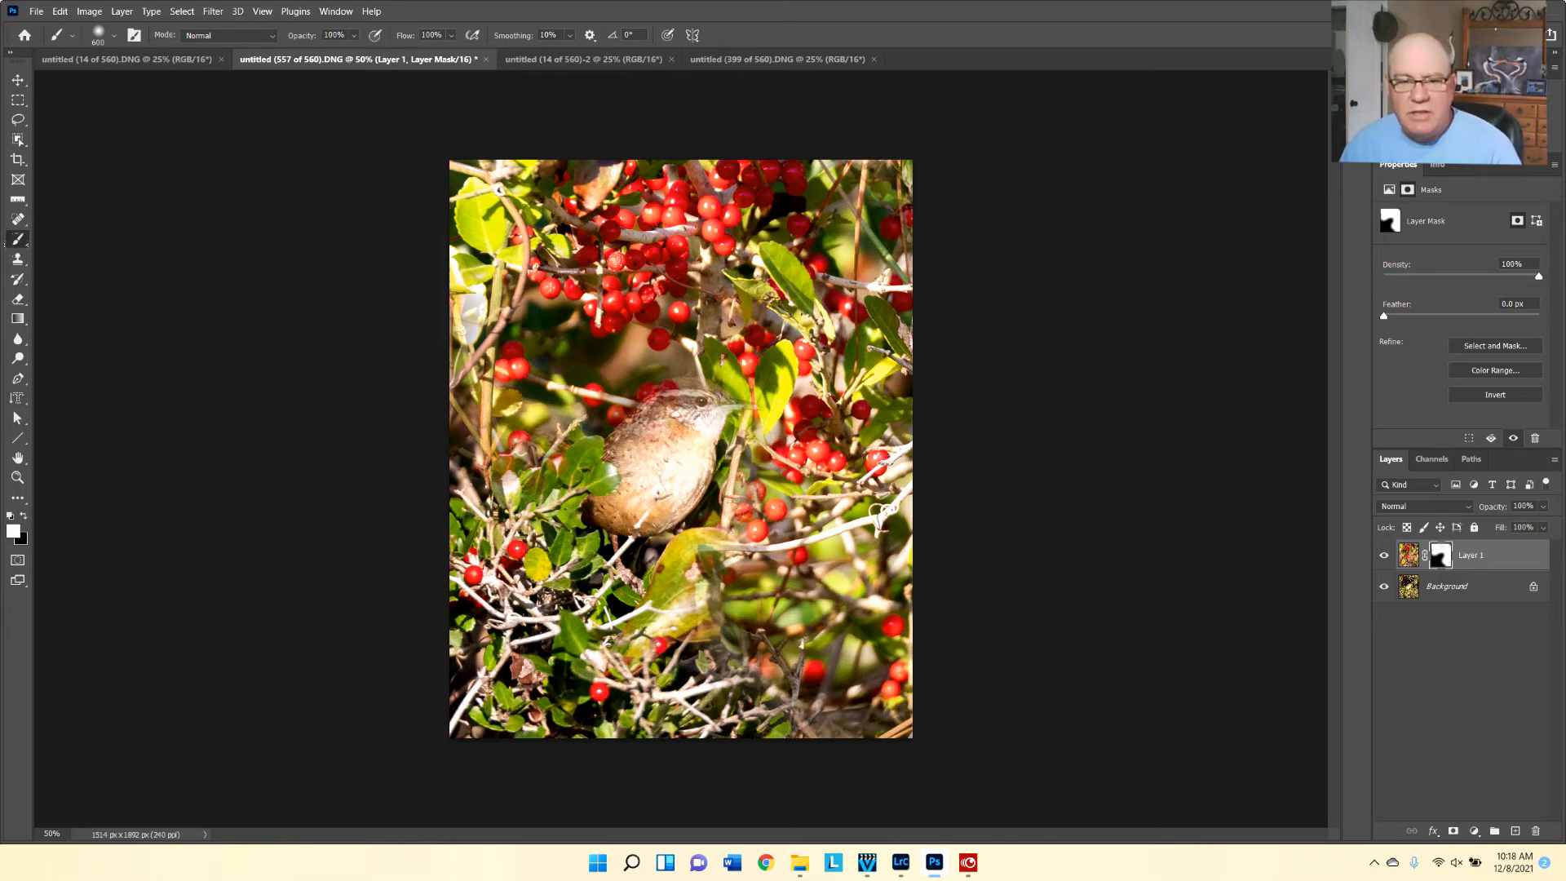
# Paint black on the mask with a 125 px brush to restore the bird's tail, head and back.
pyautogui.click(24, 517)
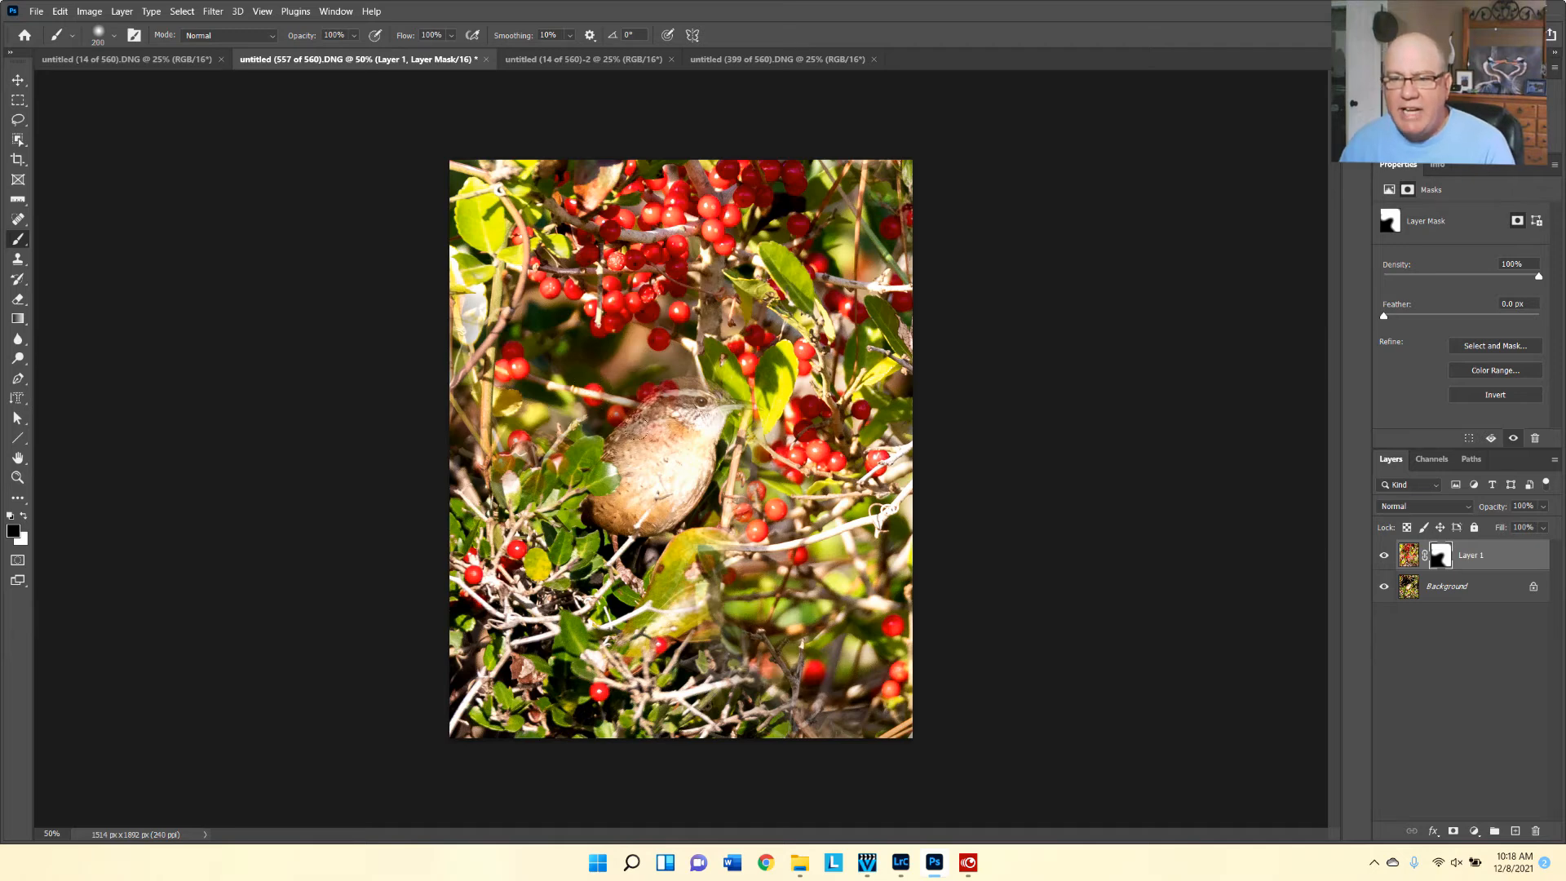
pyautogui.press('[')
pyautogui.press('[')
pyautogui.press('[')
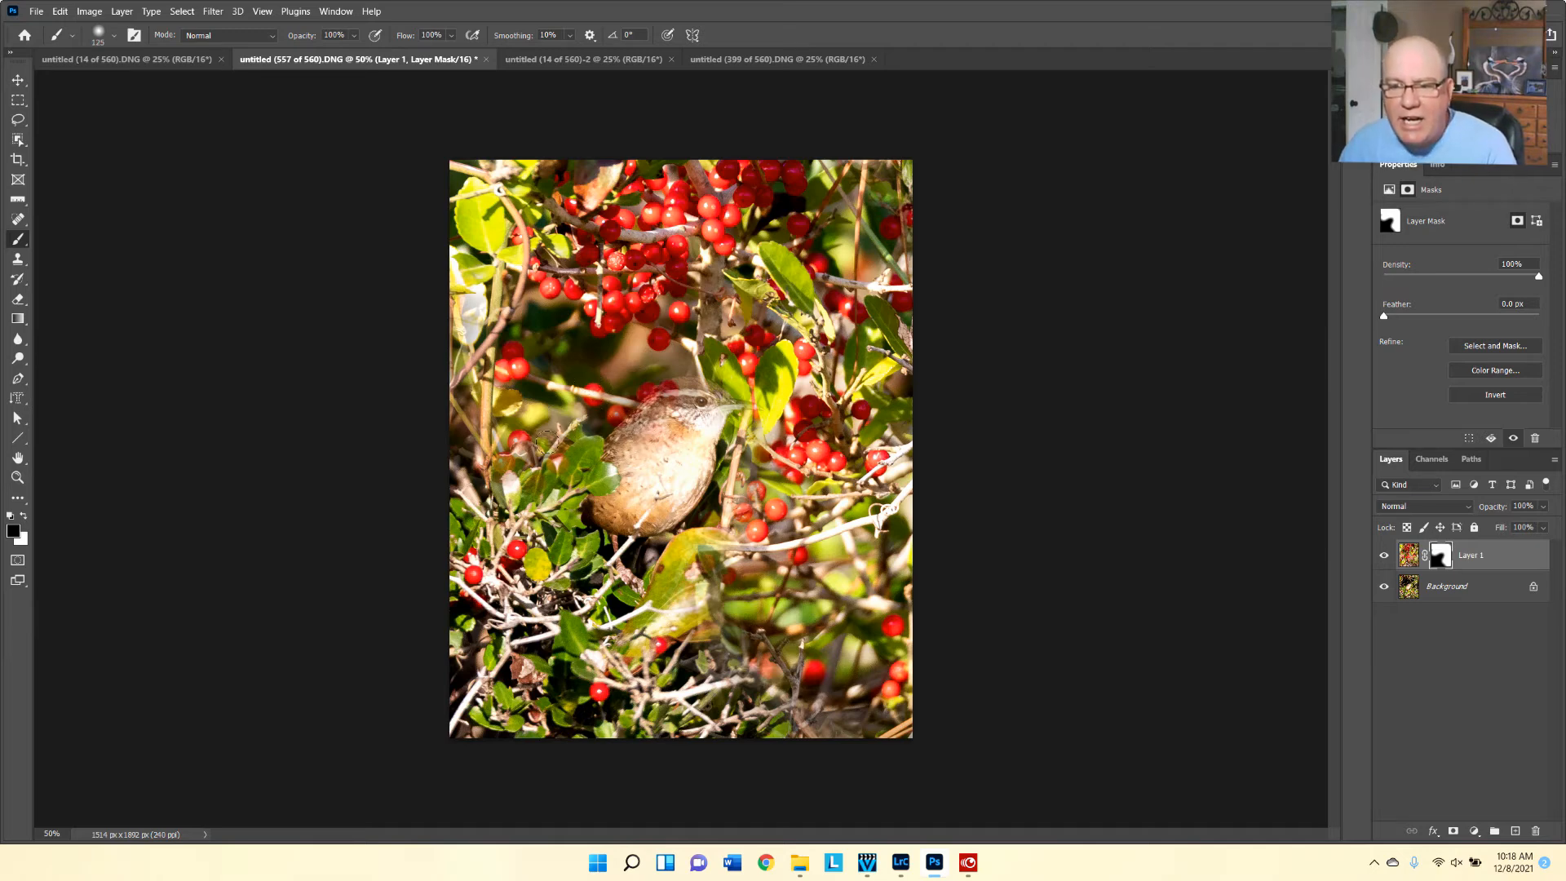
pyautogui.moveTo(545, 440)
pyautogui.mouseDown()
pyautogui.moveTo(598, 464)
pyautogui.moveTo(545, 430)
pyautogui.mouseUp()
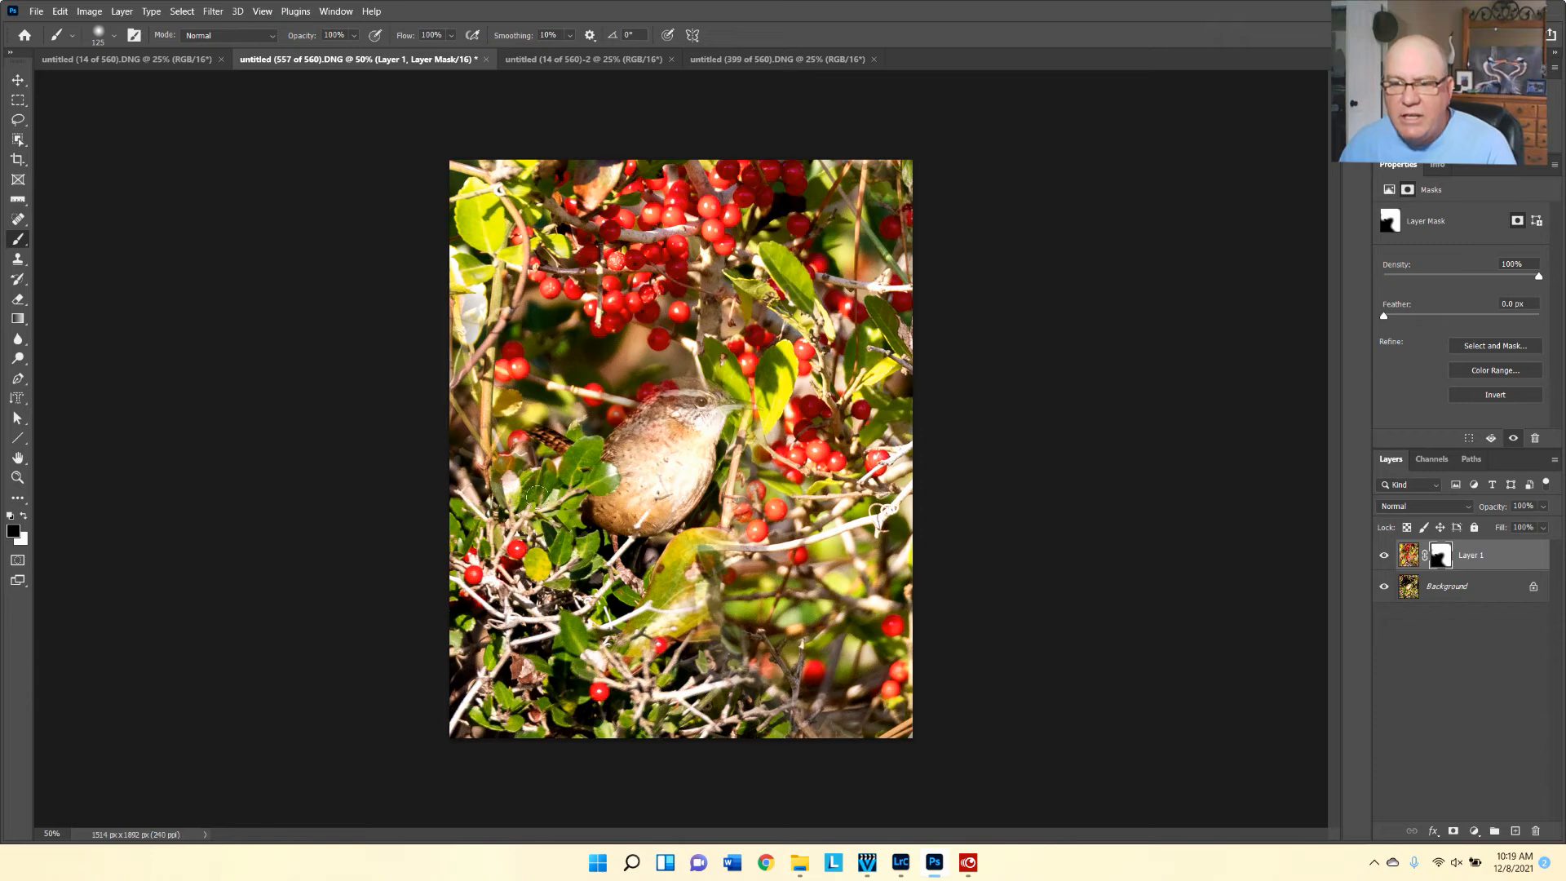
pyautogui.moveTo(692, 400)
pyautogui.mouseDown()
pyautogui.moveTo(716, 402)
pyautogui.moveTo(662, 392)
pyautogui.moveTo(616, 436)
pyautogui.moveTo(746, 401)
pyautogui.moveTo(711, 415)
pyautogui.moveTo(671, 505)
pyautogui.moveTo(683, 384)
pyautogui.moveTo(624, 443)
pyautogui.mouseUp()
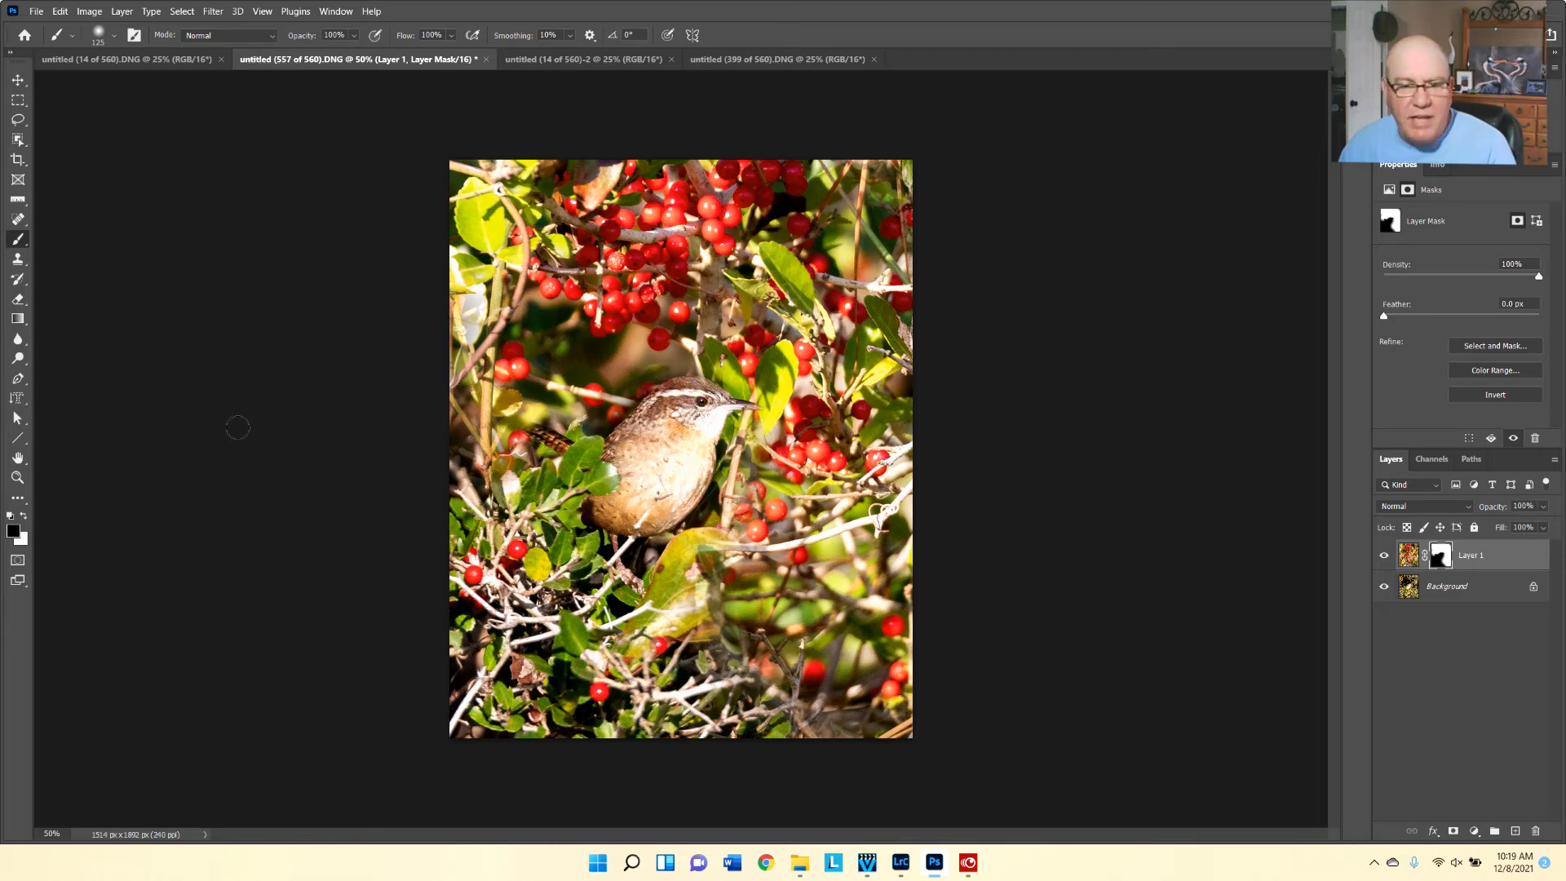
# Paint white on the berry layer's mask with the 125 px brush to reveal berries over the yellow leaf beneath the bird, and restore black as foreground colour.
pyautogui.click(23, 515)
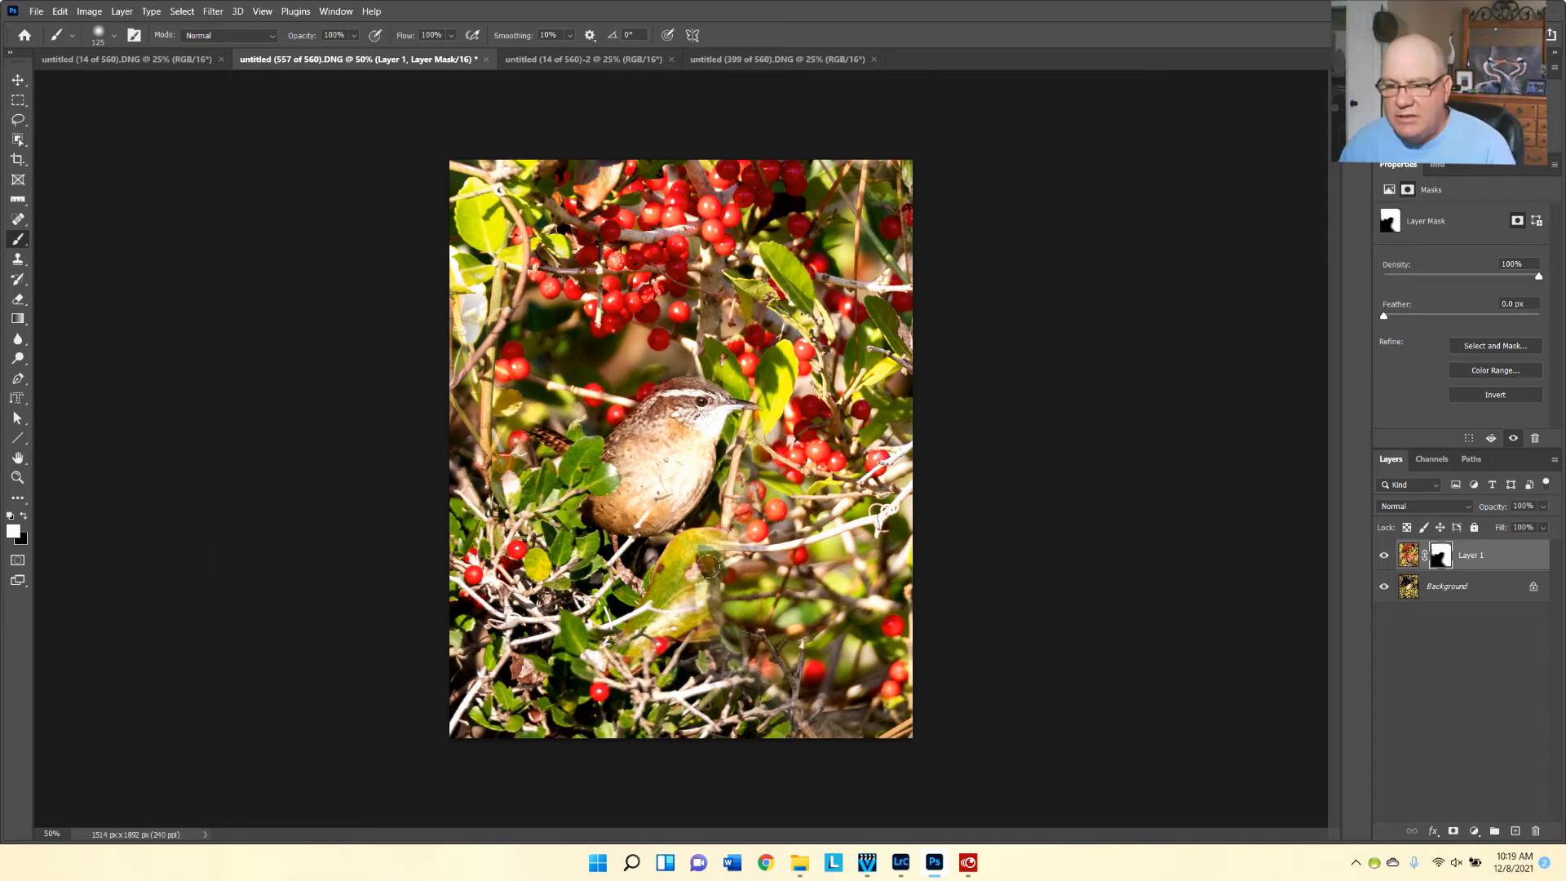
pyautogui.moveTo(706, 575)
pyautogui.mouseDown()
pyautogui.moveTo(639, 606)
pyautogui.moveTo(724, 586)
pyautogui.moveTo(652, 632)
pyautogui.moveTo(725, 636)
pyautogui.moveTo(618, 642)
pyautogui.mouseUp()
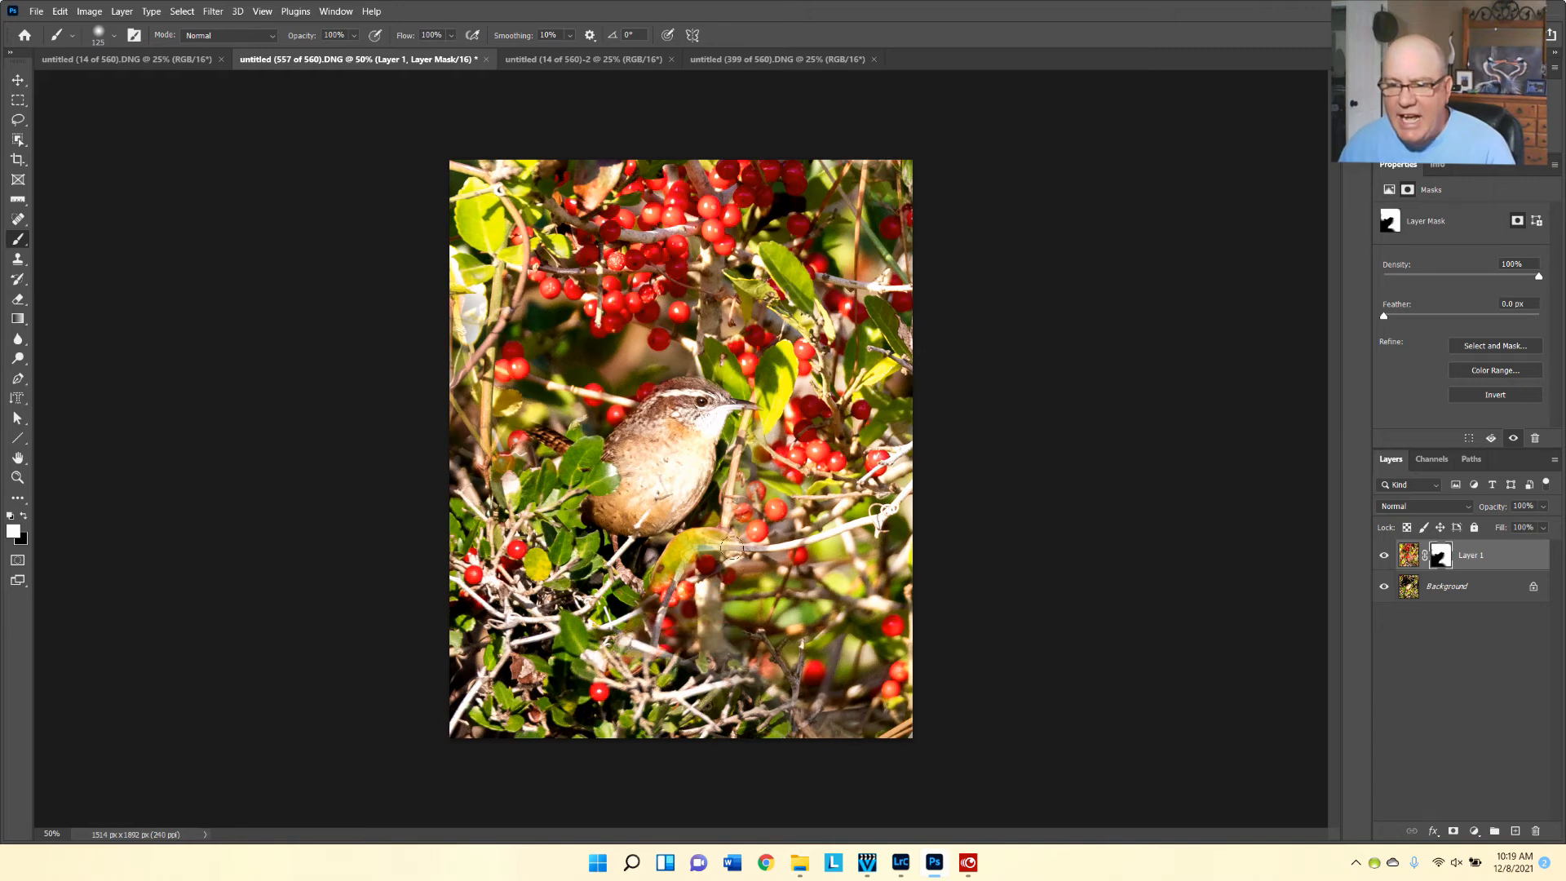
pyautogui.moveTo(732, 547)
pyautogui.mouseDown()
pyautogui.moveTo(681, 563)
pyautogui.moveTo(706, 535)
pyautogui.moveTo(658, 554)
pyautogui.mouseUp()
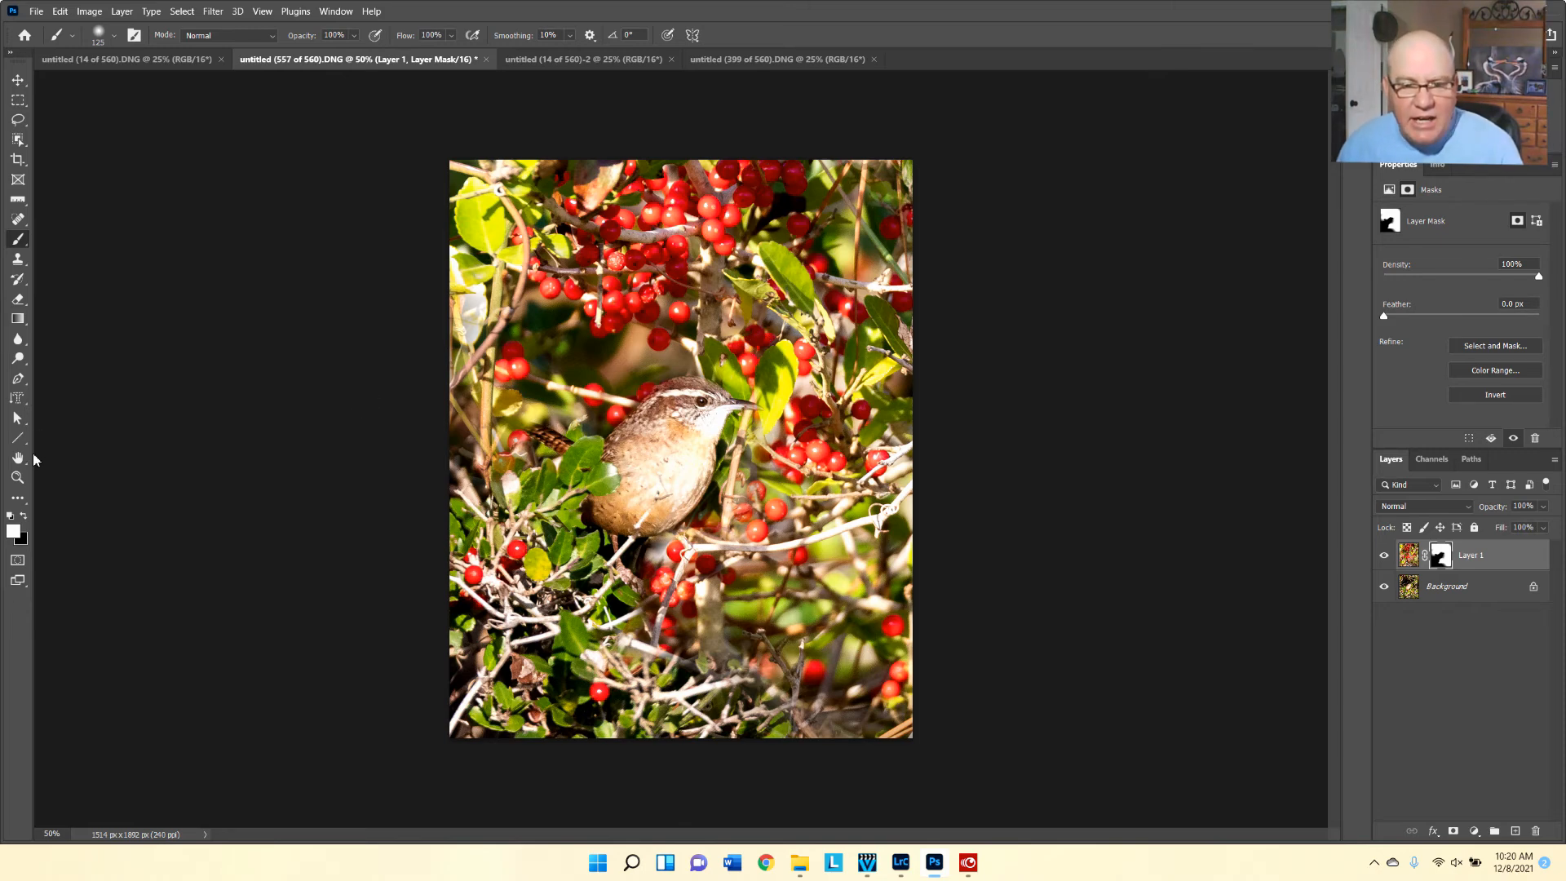
pyautogui.click(25, 516)
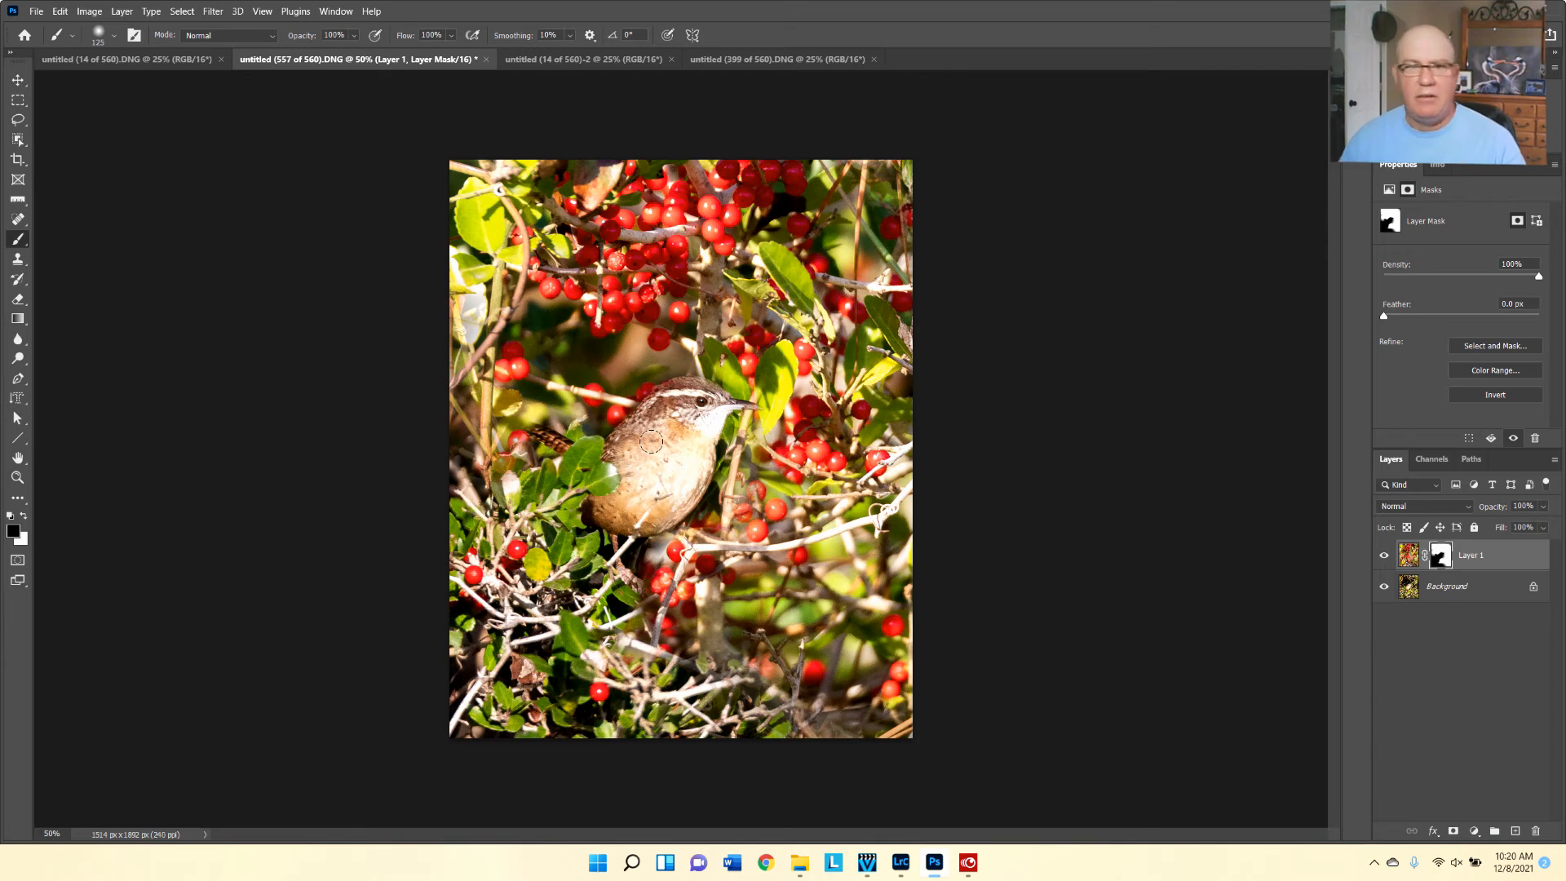
pyautogui.click(37, 12)
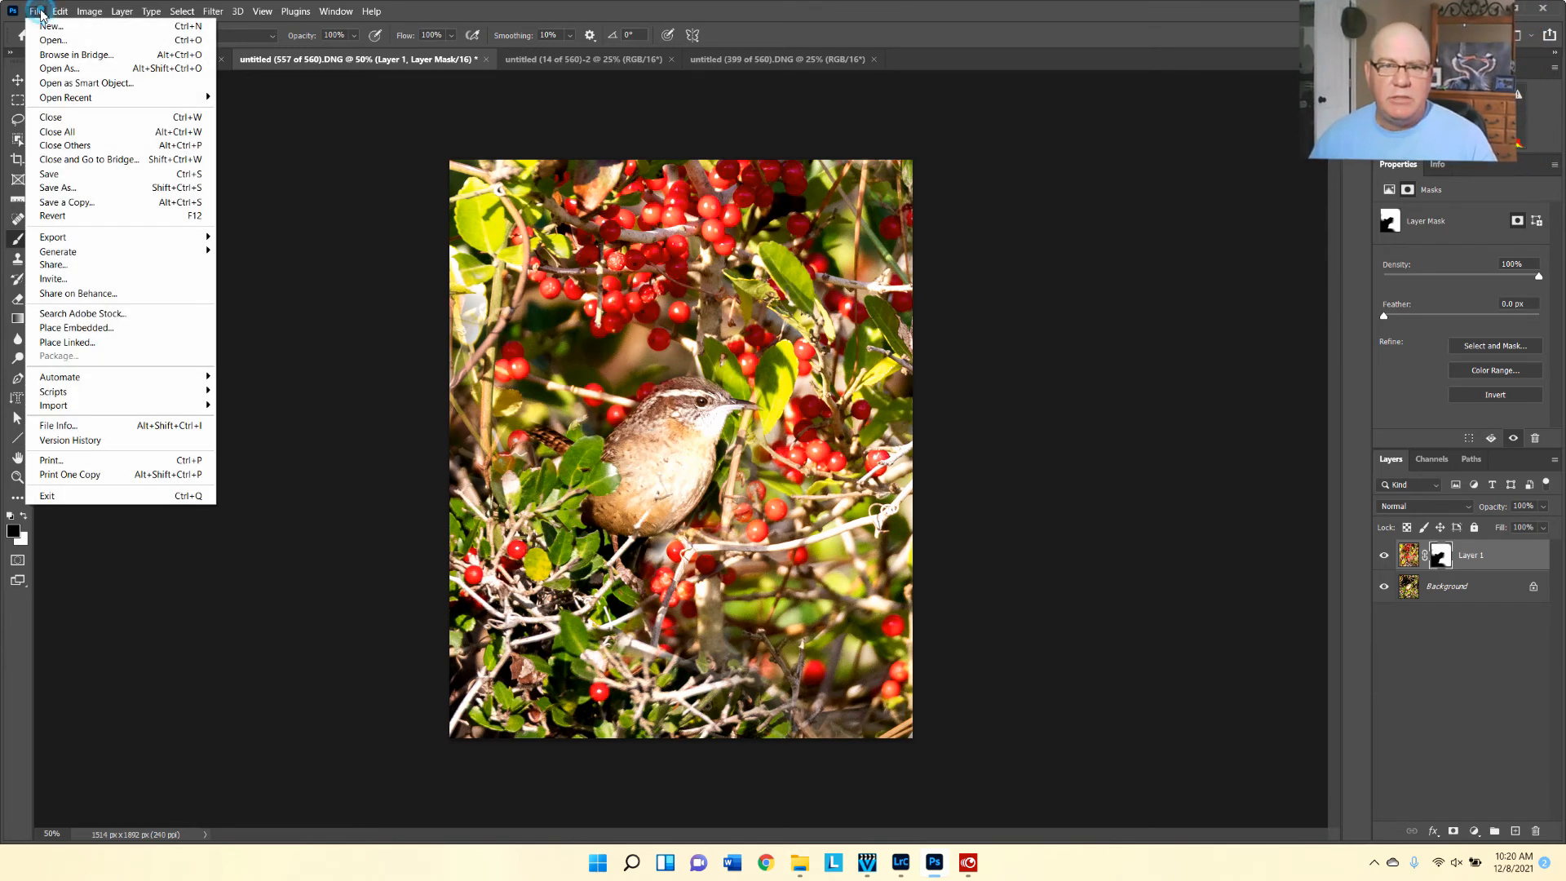
pyautogui.click(103, 204)
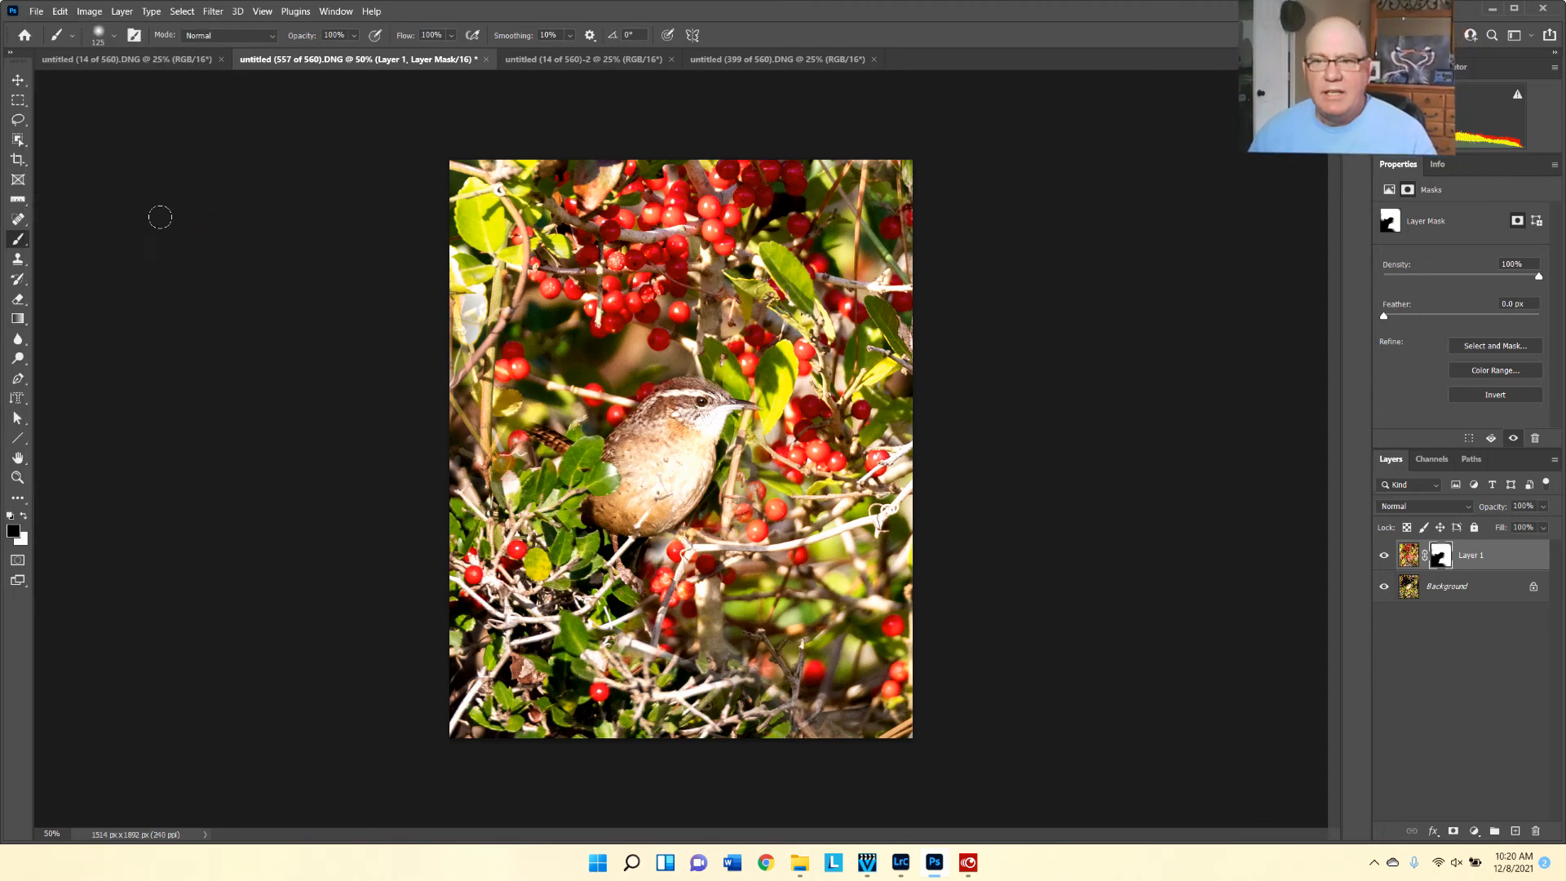
pyautogui.click(568, 391)
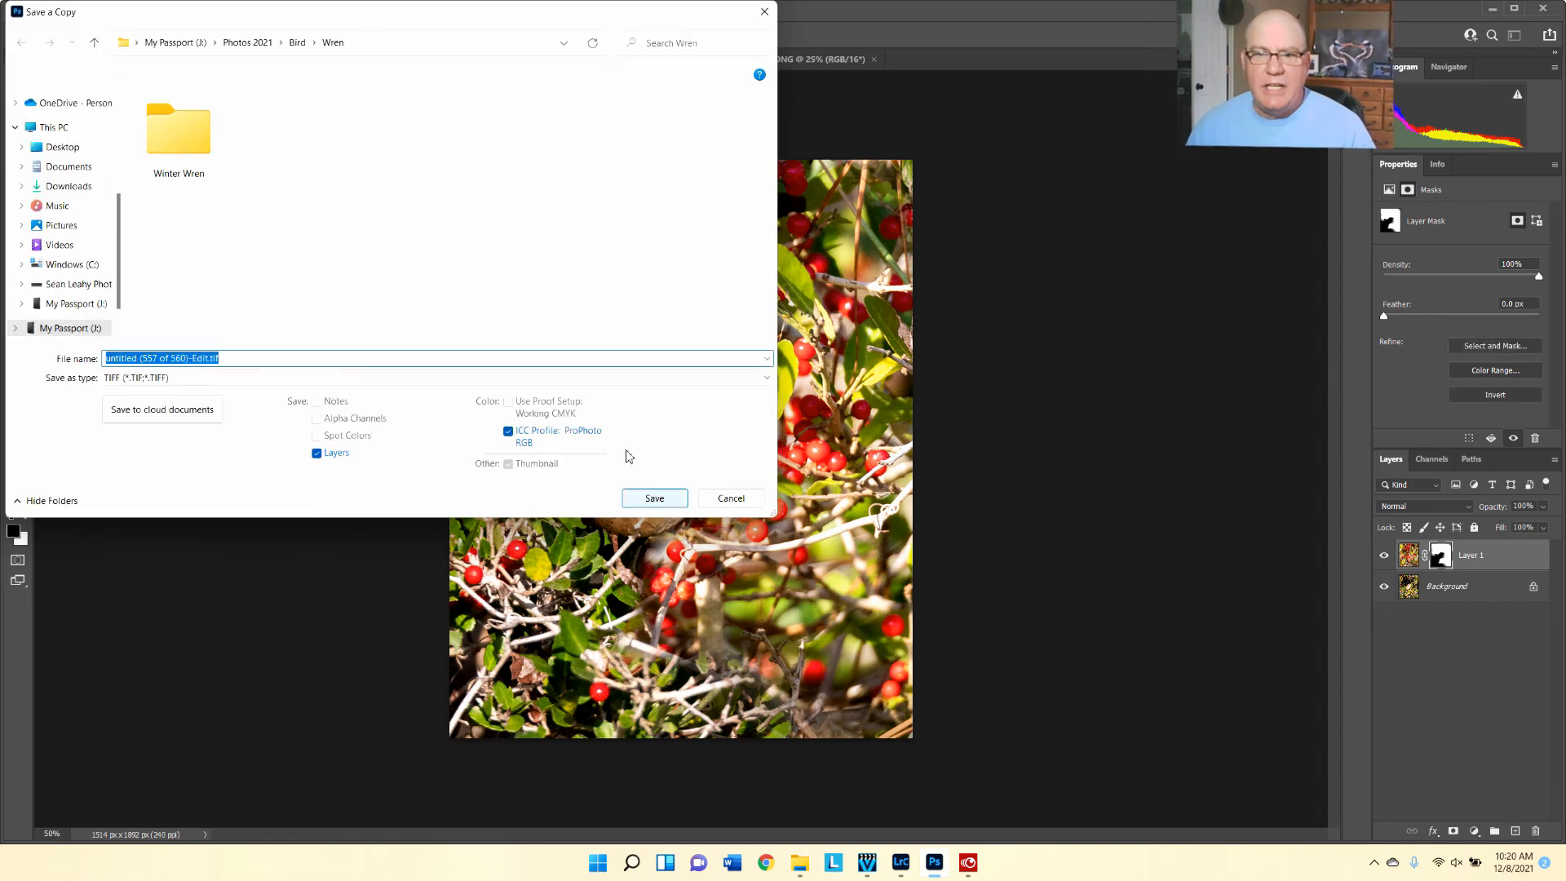
pyautogui.click(765, 378)
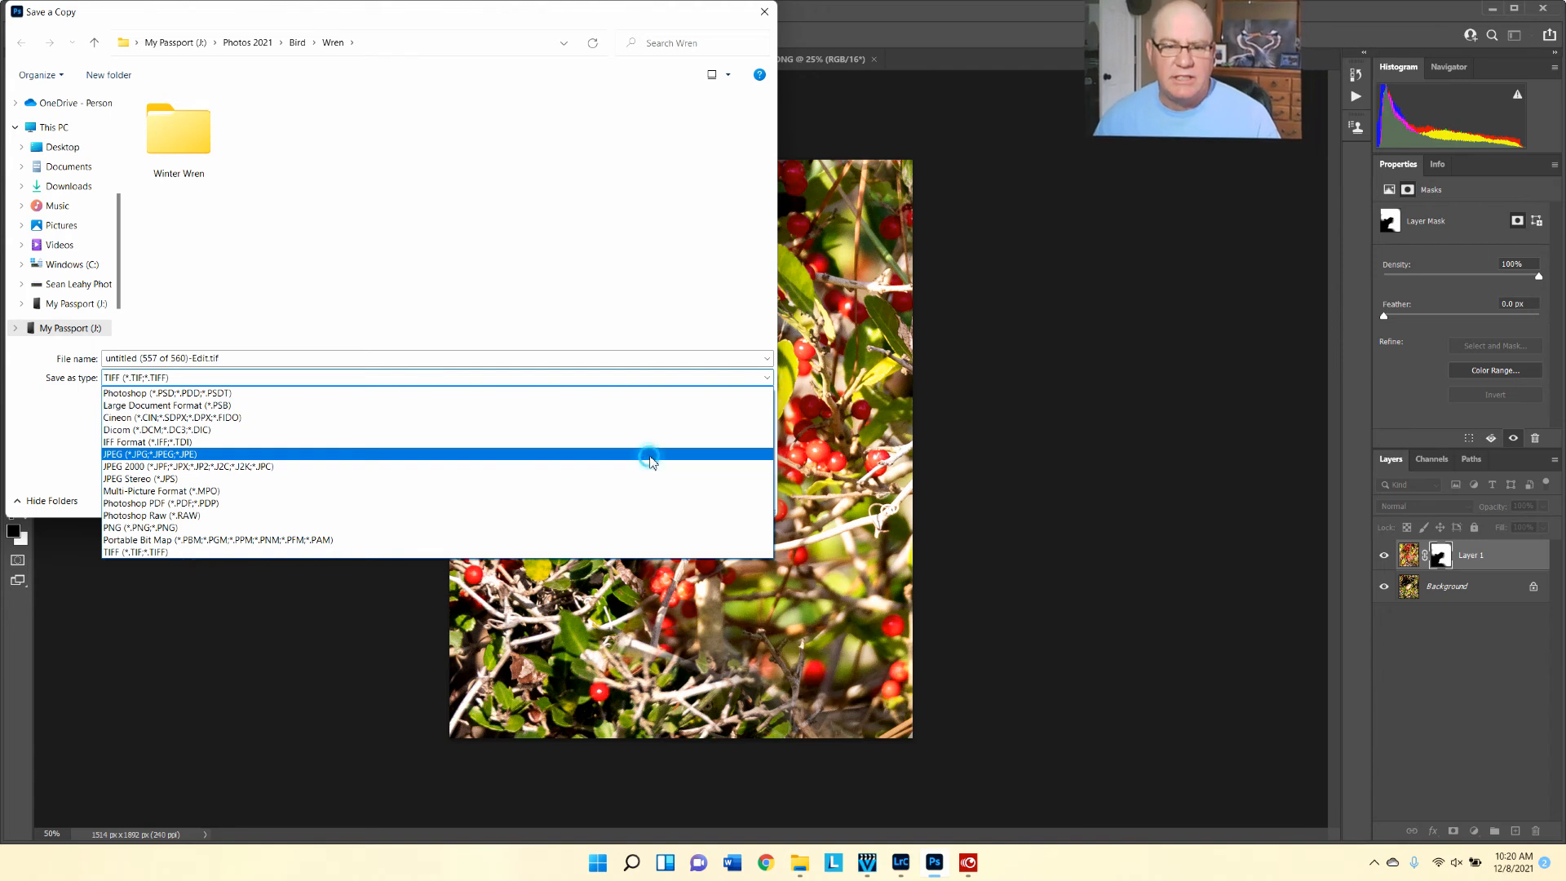
pyautogui.click(648, 455)
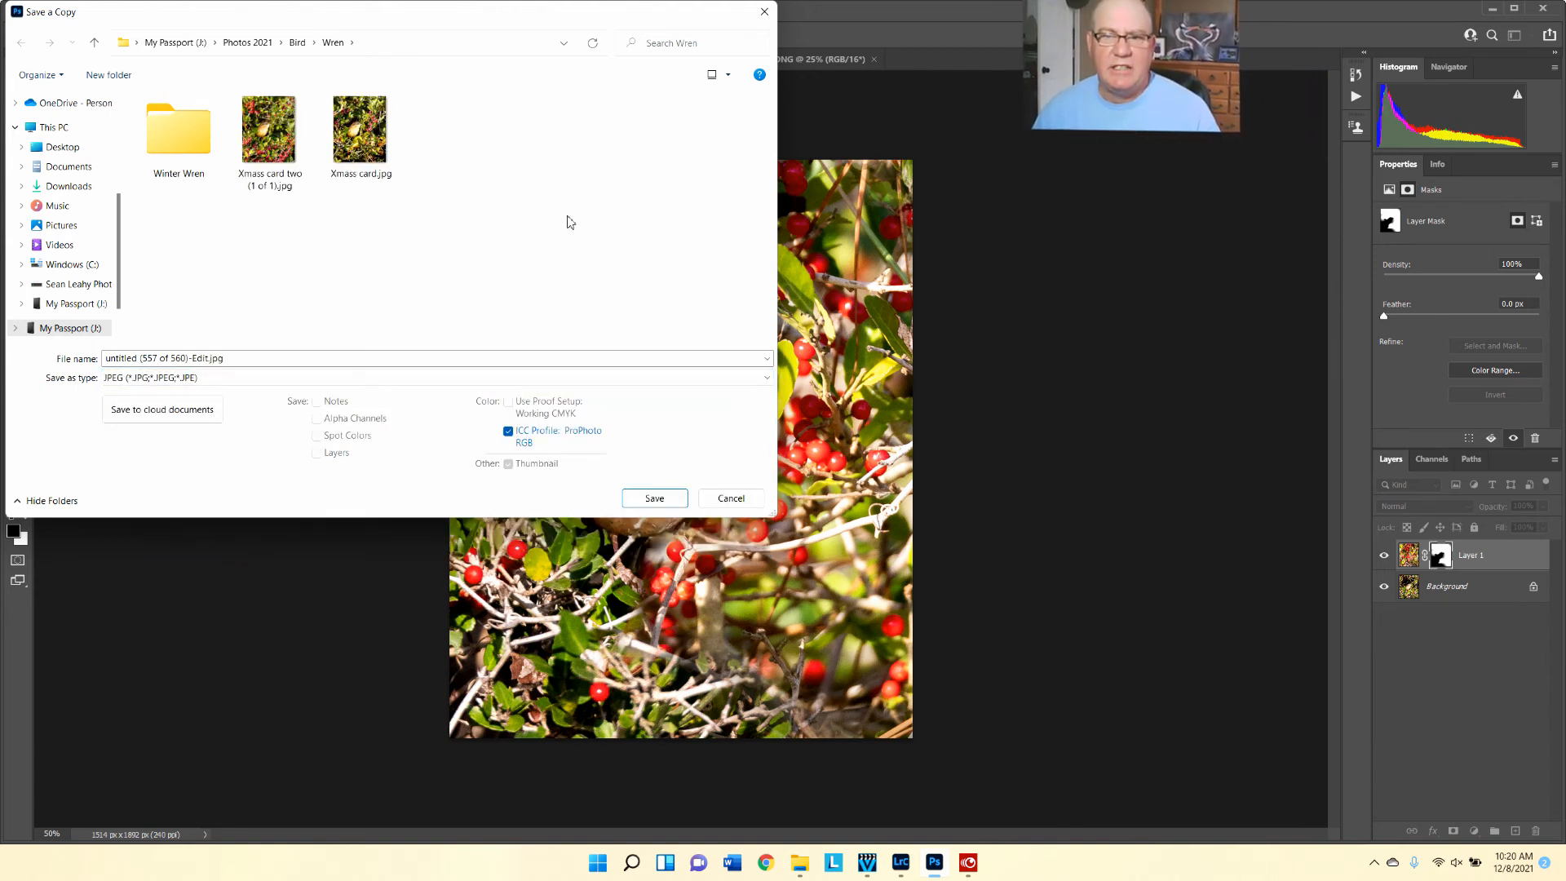
pyautogui.click(765, 13)
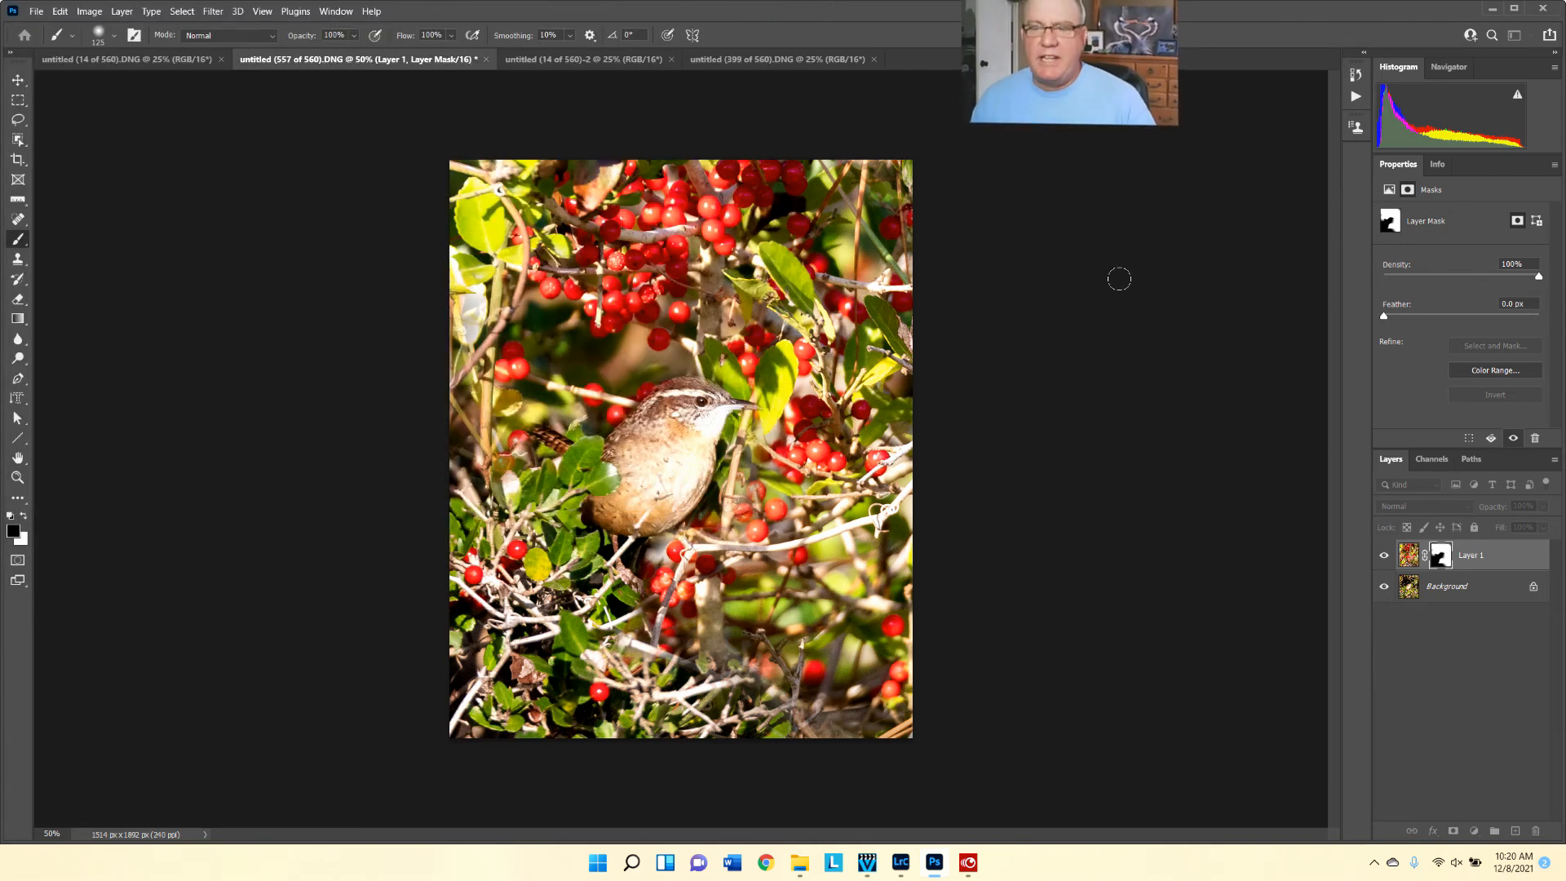